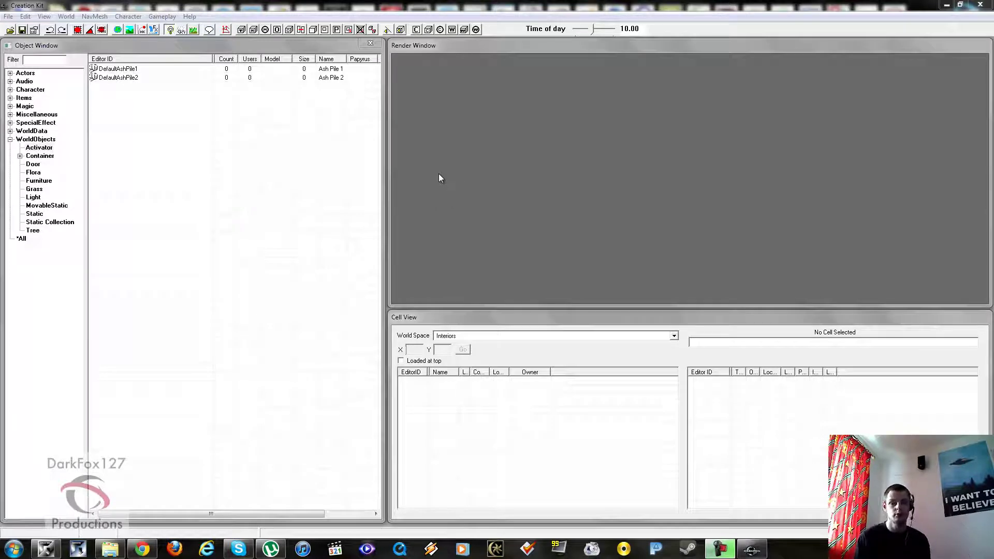
Step: Load the Test.esp plugin with Skyrim.esm and Update.esm, setting Test.esp as the active file
click(10, 31)
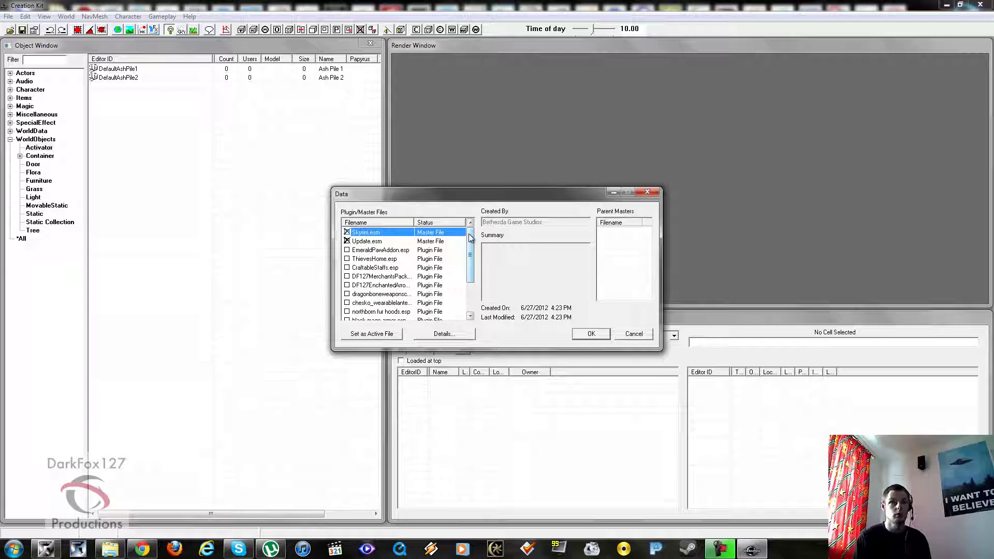
drag(470, 237, 479, 267)
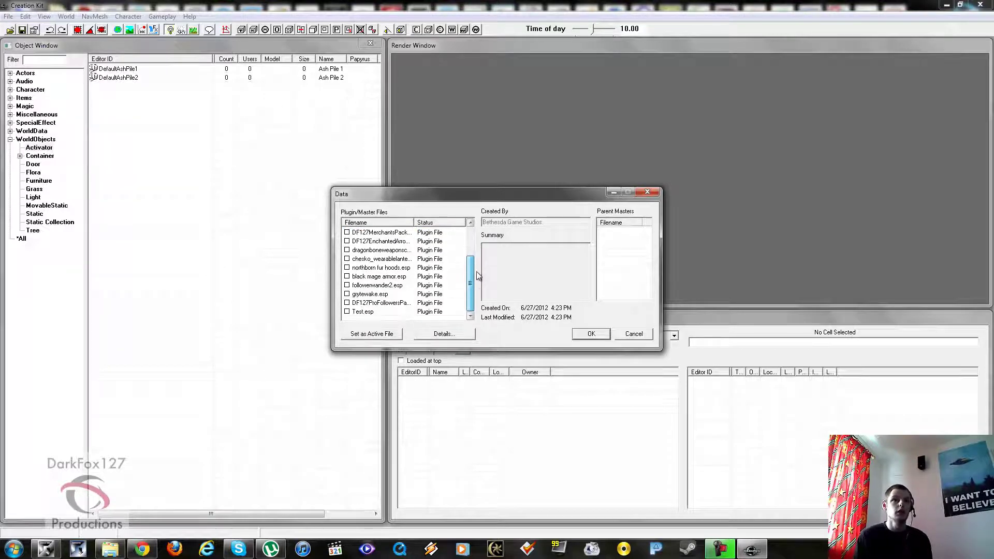
double_click(360, 312)
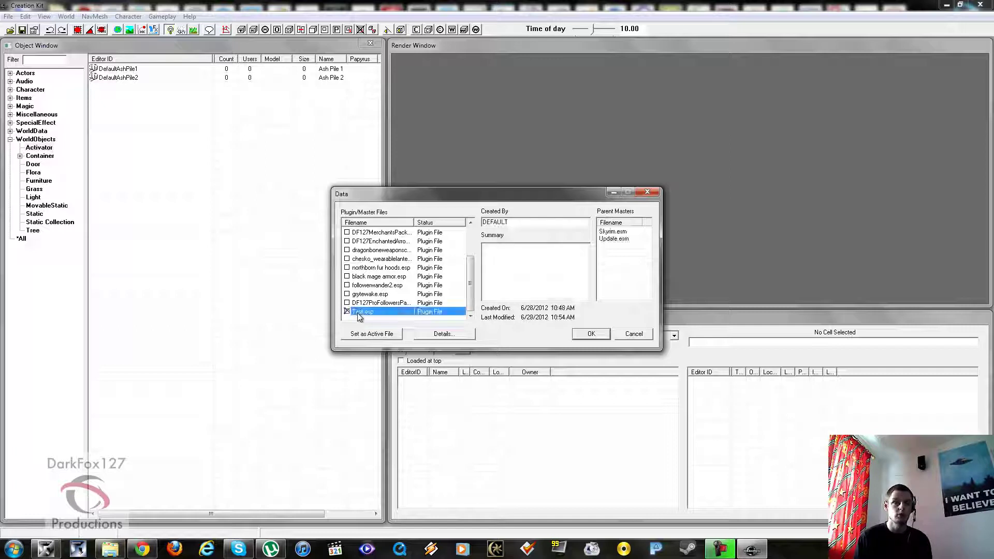
click(371, 337)
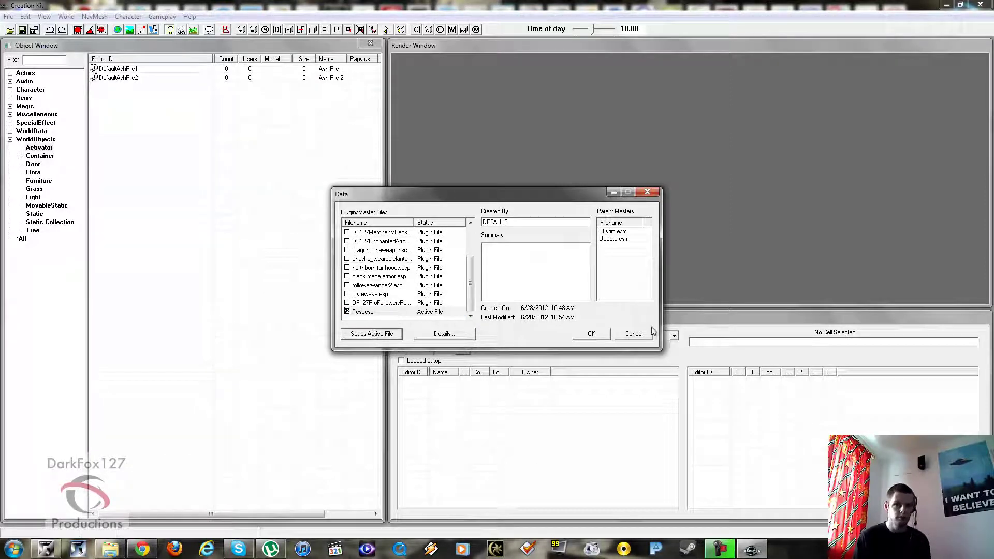
click(591, 334)
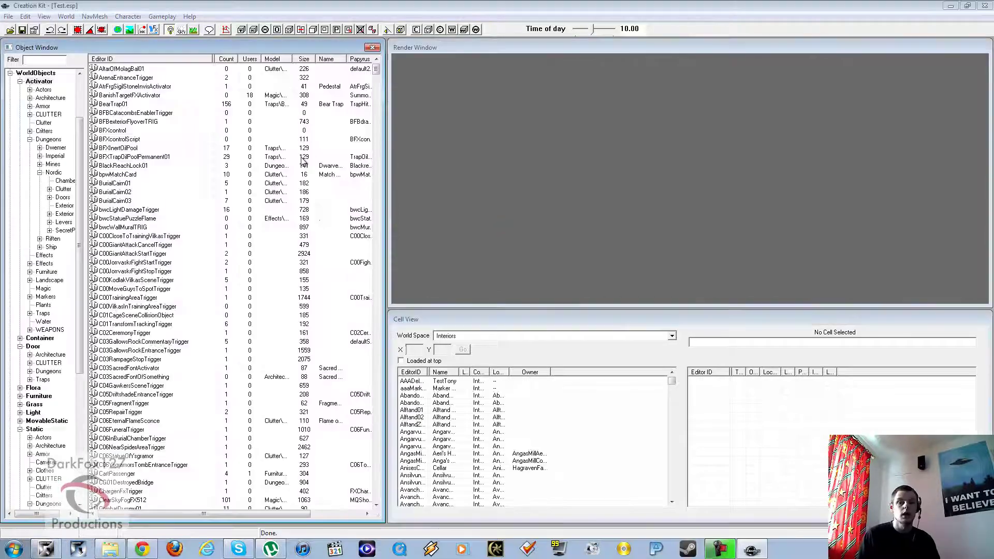
click(313, 193)
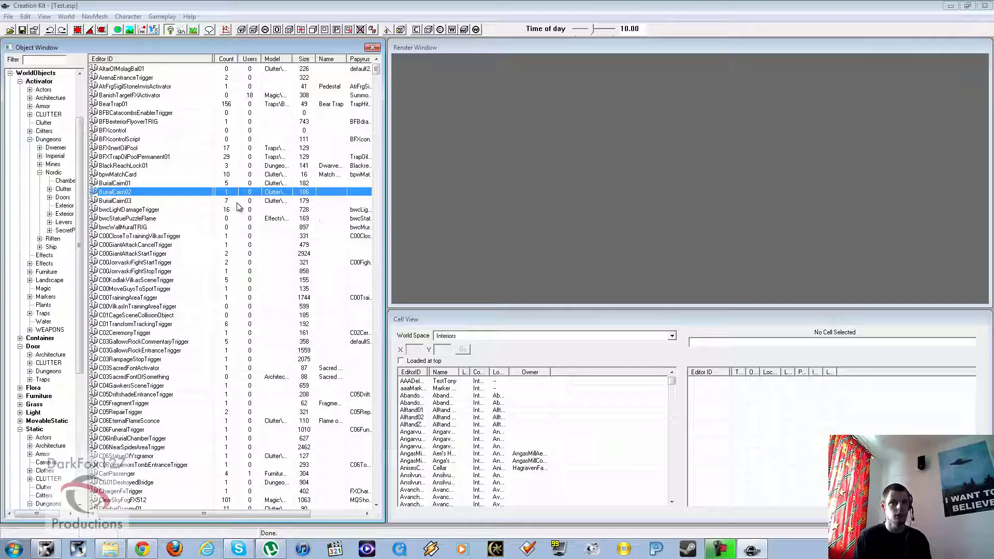
click(247, 219)
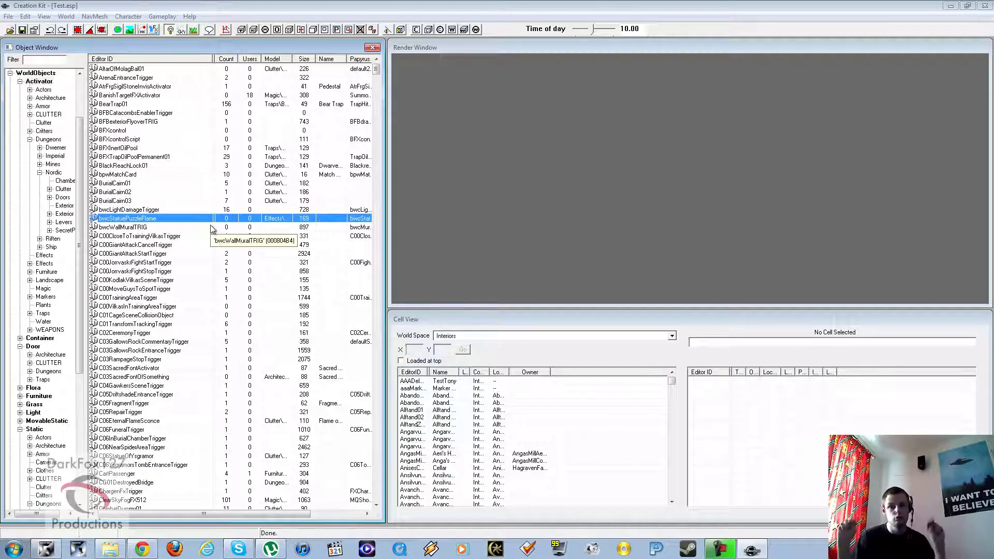
click(166, 185)
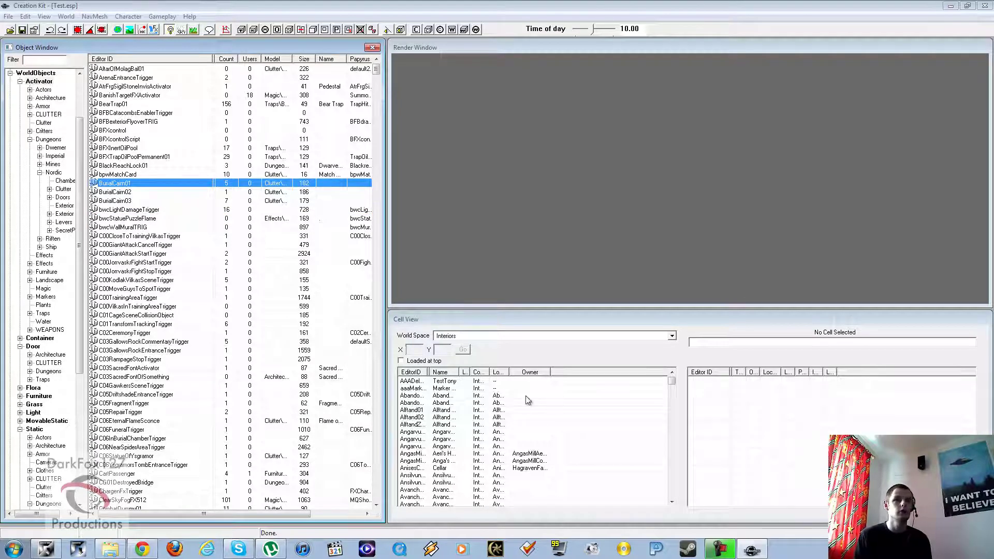
Step: Find the interior cell Test in the cell list and load it for viewing
click(488, 410)
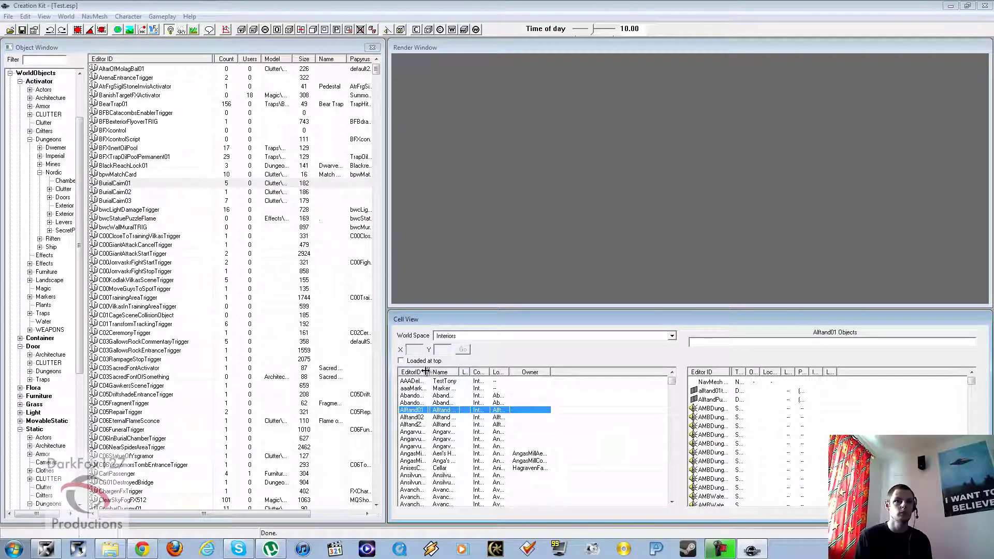
drag(426, 372, 498, 374)
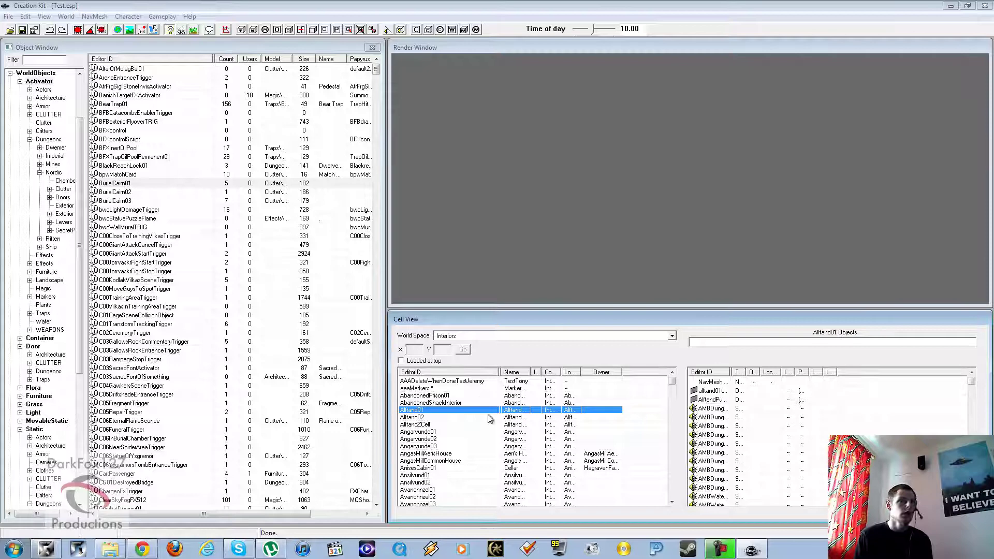
key(t)
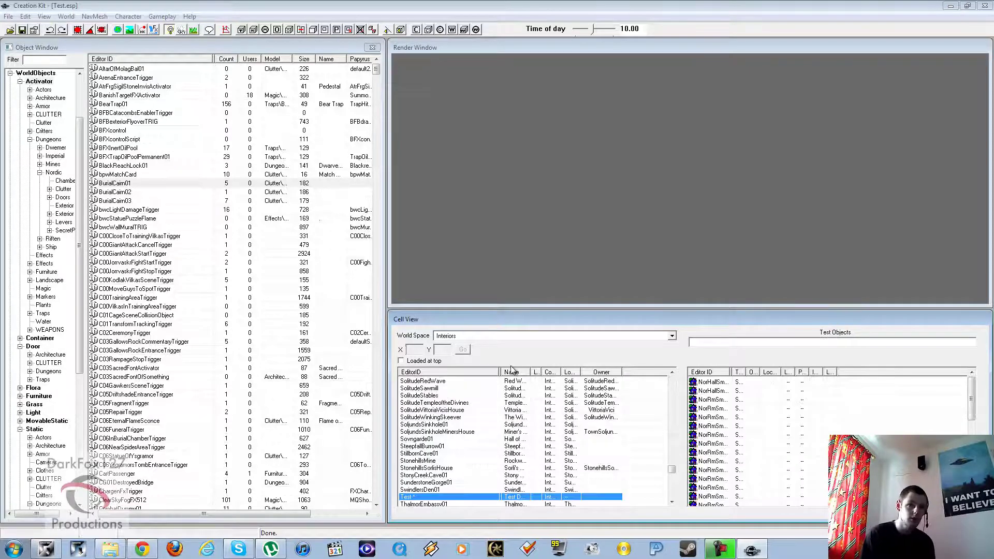
key(Return)
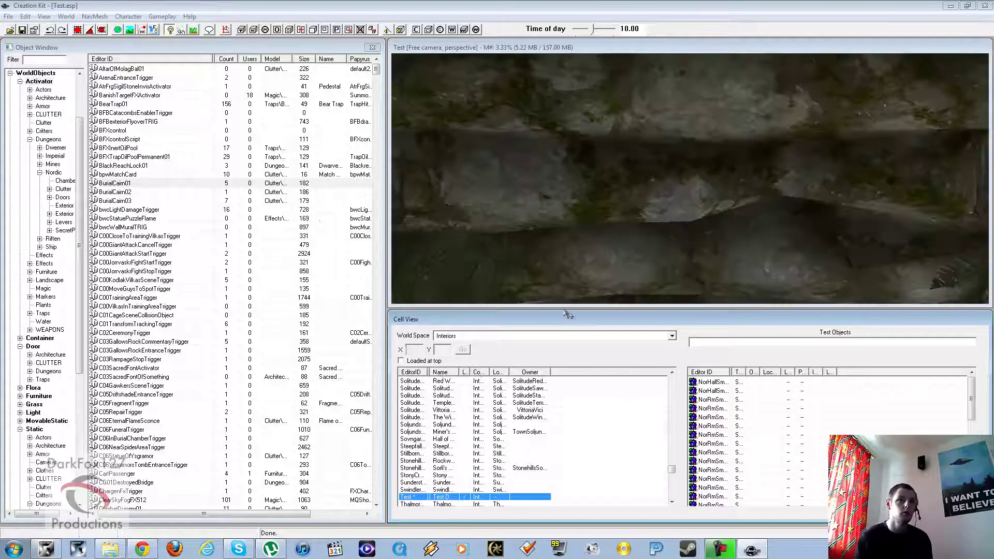
Step: Look through the Test dungeon's rooms and bring the wide stone archway into close view
scroll(644, 209, down, 10)
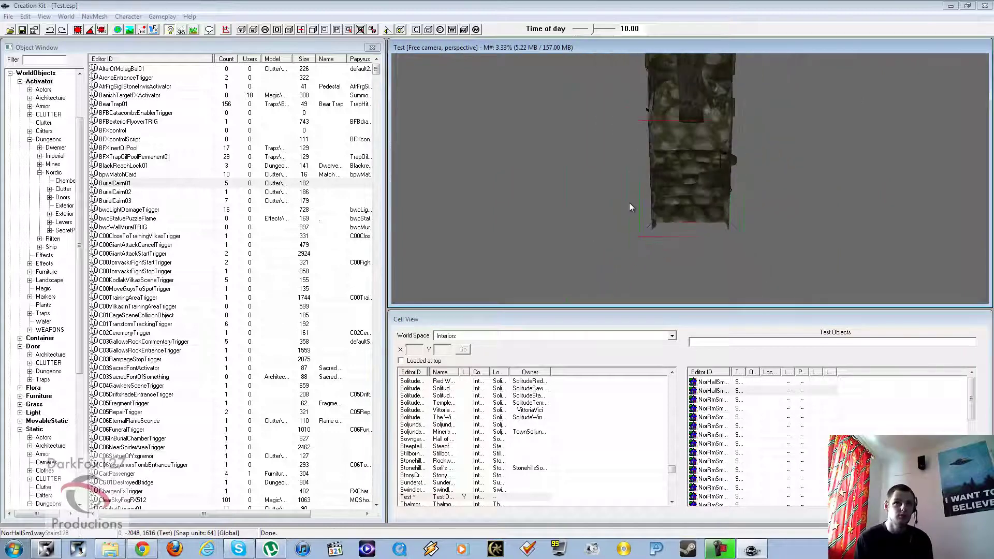
middle_drag(651, 171, 706, 258)
middle_drag(646, 132, 630, 235)
scroll(673, 217, up, 3)
scroll(650, 222, down, 6)
scroll(627, 201, up, 6)
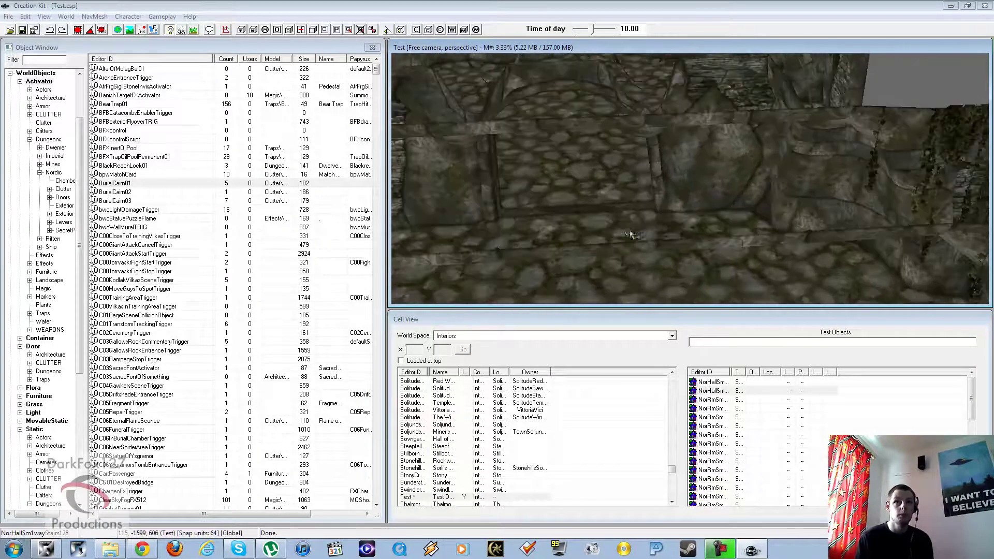
scroll(631, 235, down, 8)
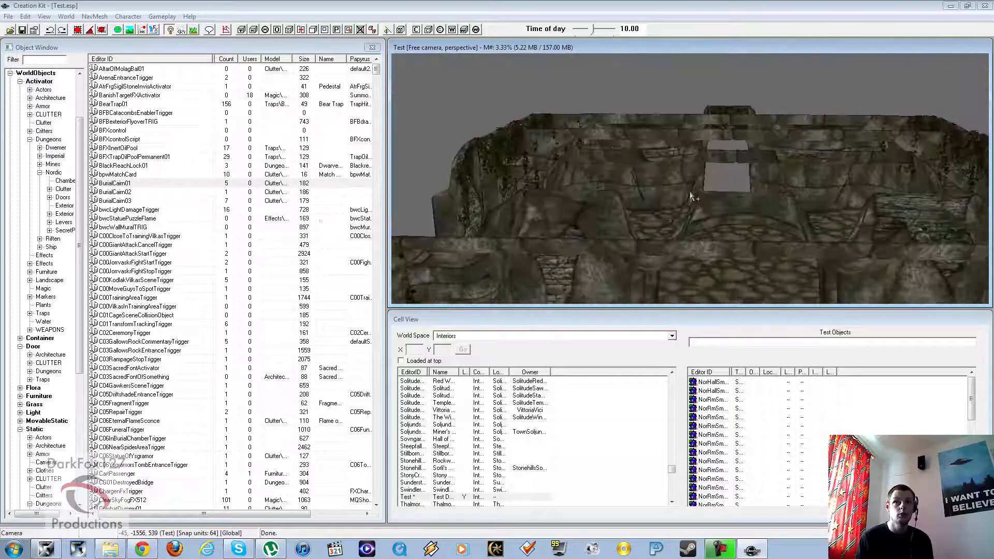
scroll(693, 193, up, 10)
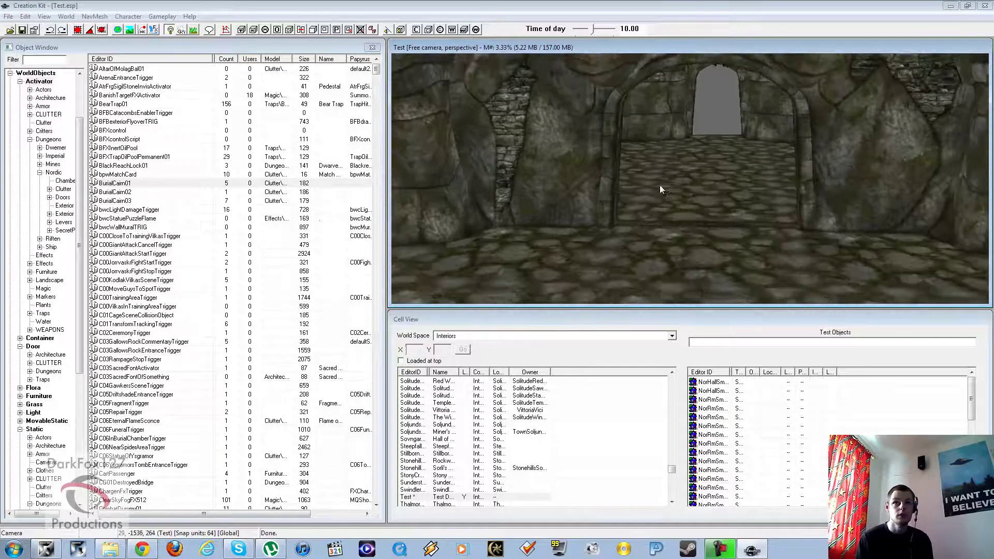
middle_drag(652, 192, 644, 192)
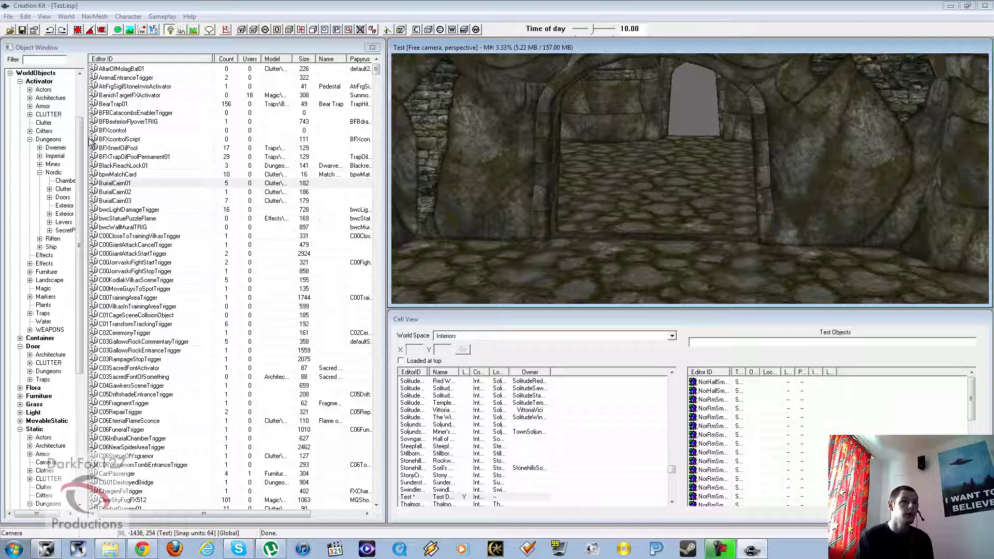
Step: Place the NorPortcullisLarge01 activator from the Nordic dungeon doors in front of the wide archway
click(208, 166)
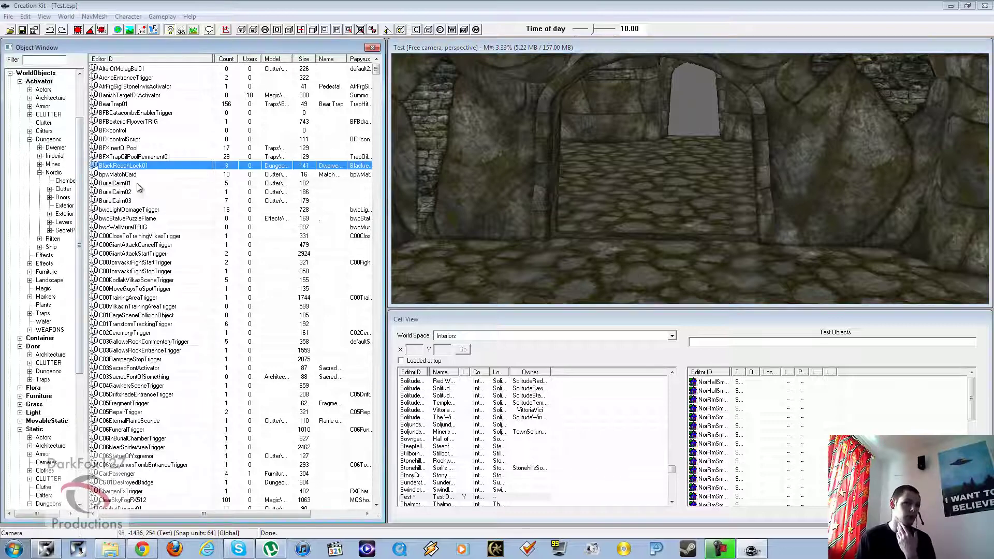
click(62, 197)
drag(83, 200, 106, 199)
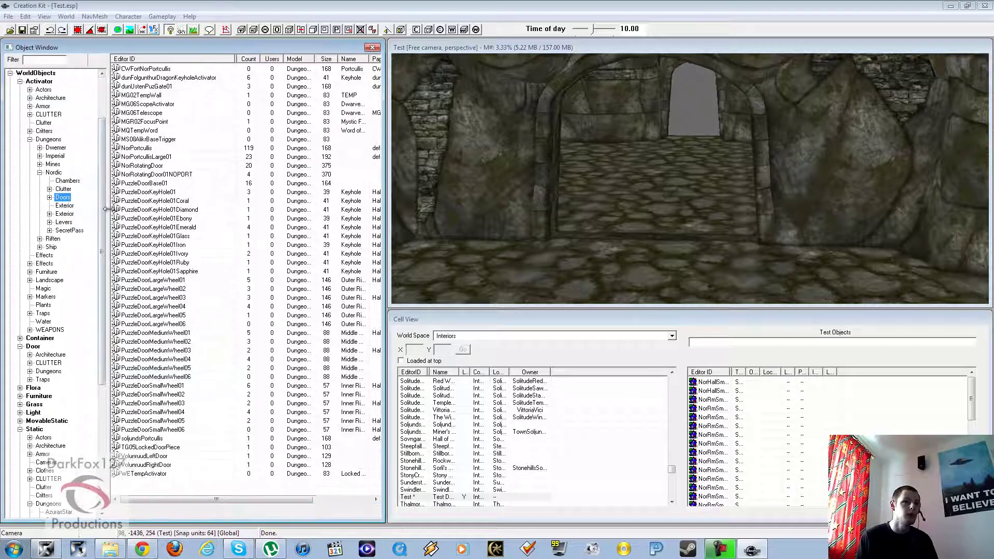
scroll(101, 182, up, 2)
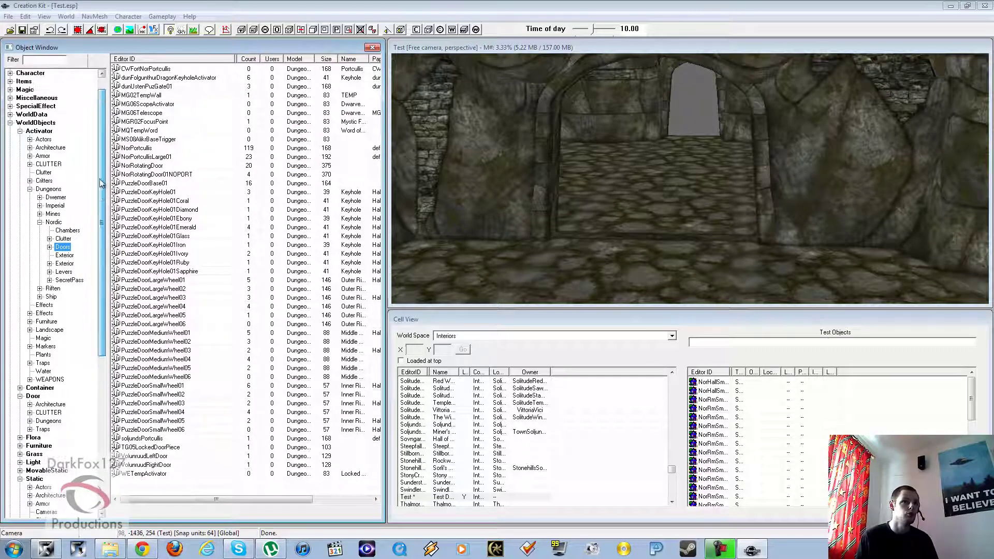
click(129, 157)
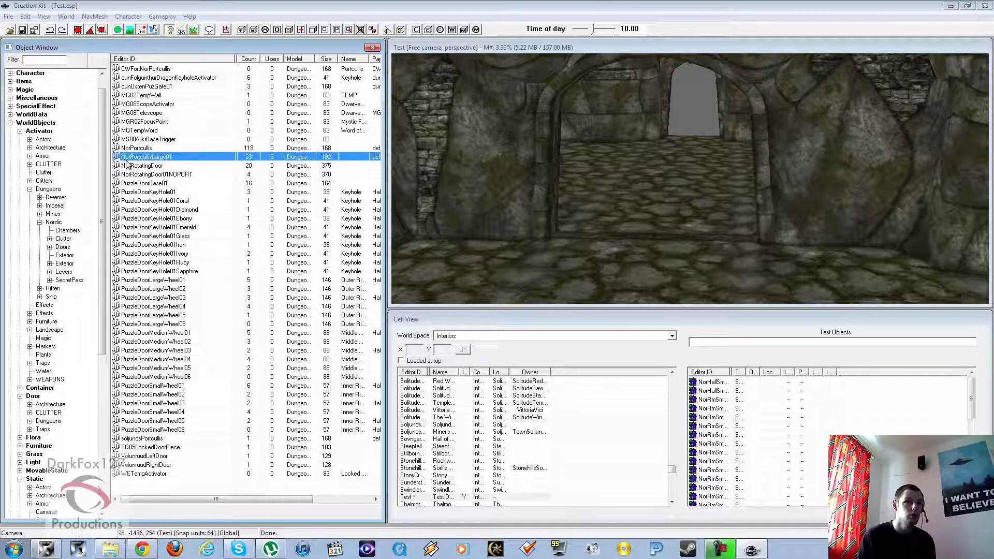
drag(128, 161, 675, 240)
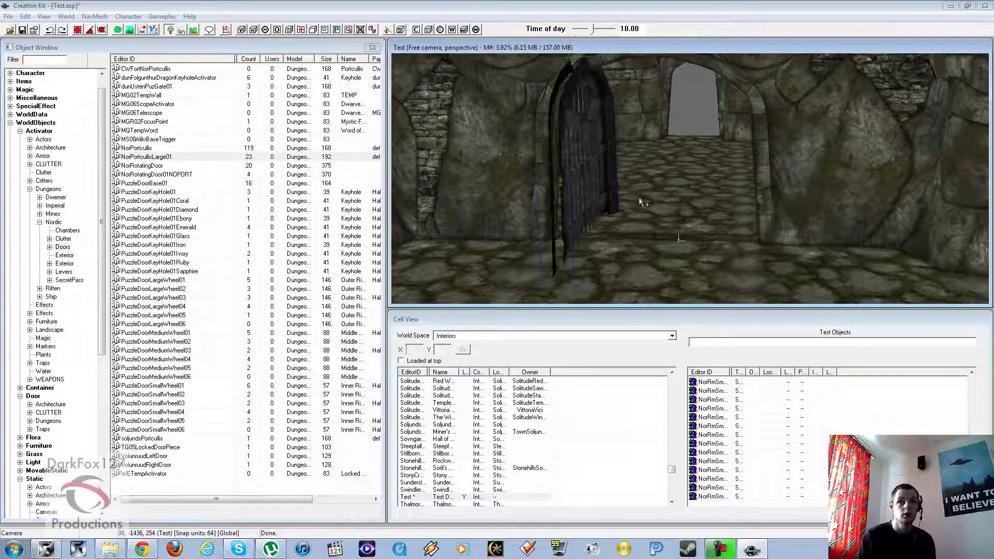
Step: Turn on grid and angle snapping, and fit the large portcullis squarely into the archway
key(ctrl+q)
key(q)
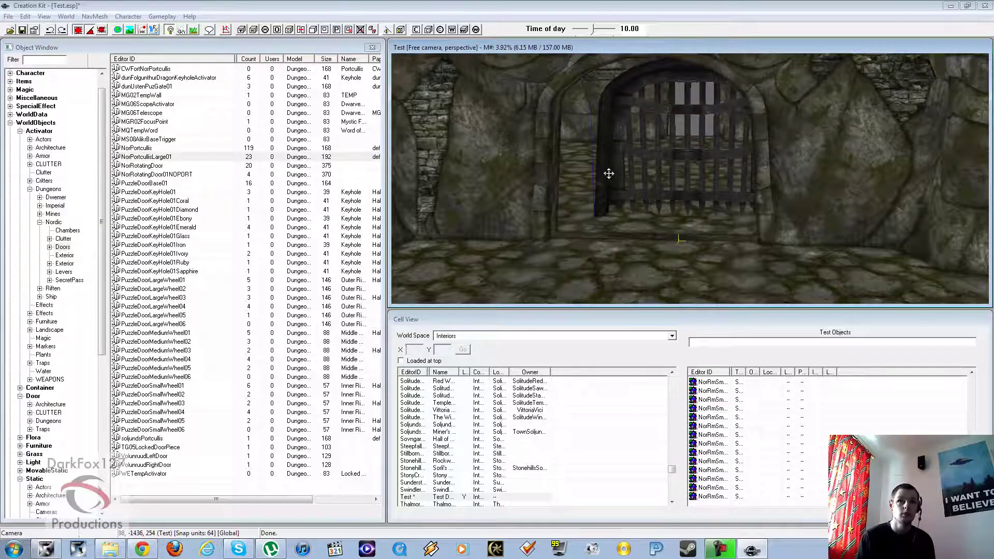
drag(607, 175, 591, 225)
shift+middle_drag(570, 179, 509, 202)
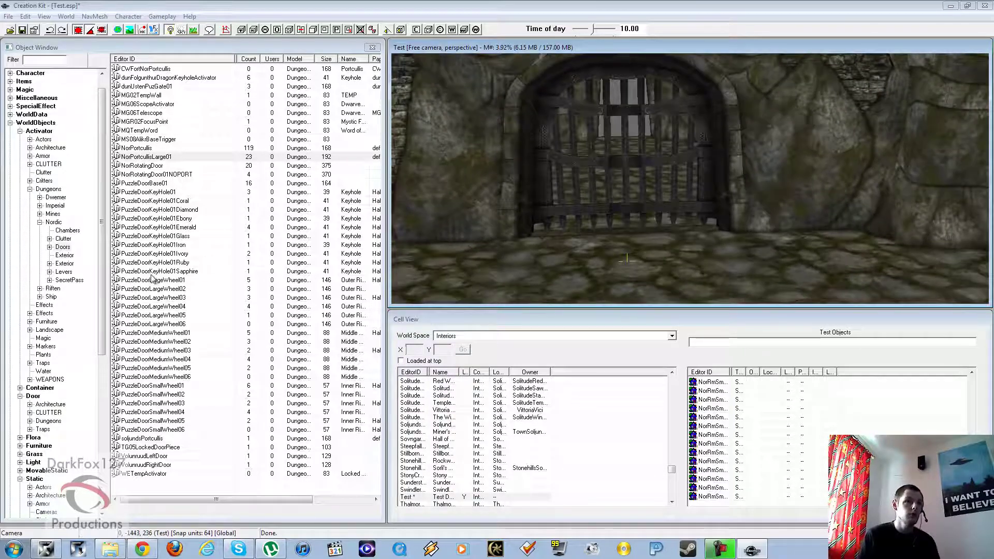
Step: Place a SimpleLever activator from the Nordic dungeon levers on the floor beside the portcullis
click(64, 272)
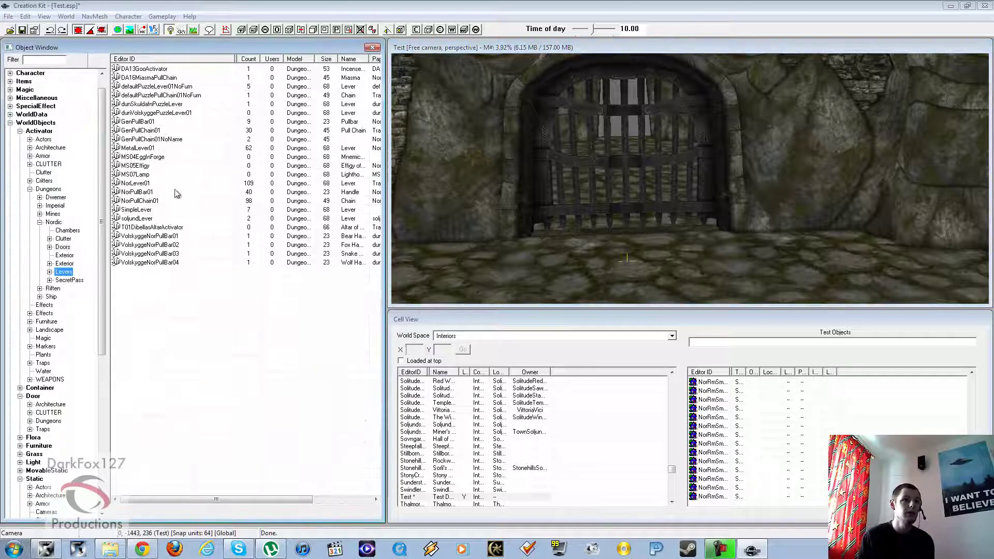
drag(143, 211, 485, 228)
key(z)
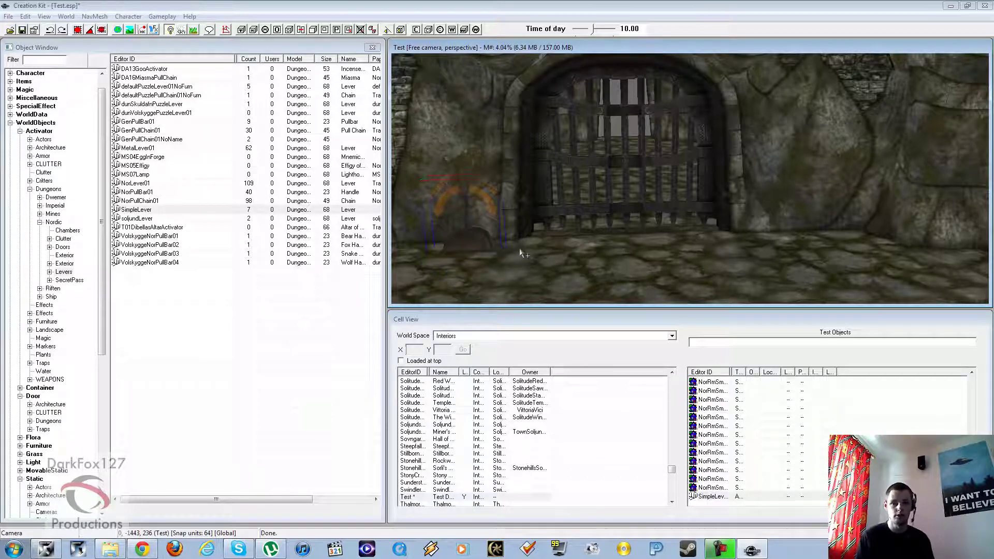
scroll(529, 241, up, 5)
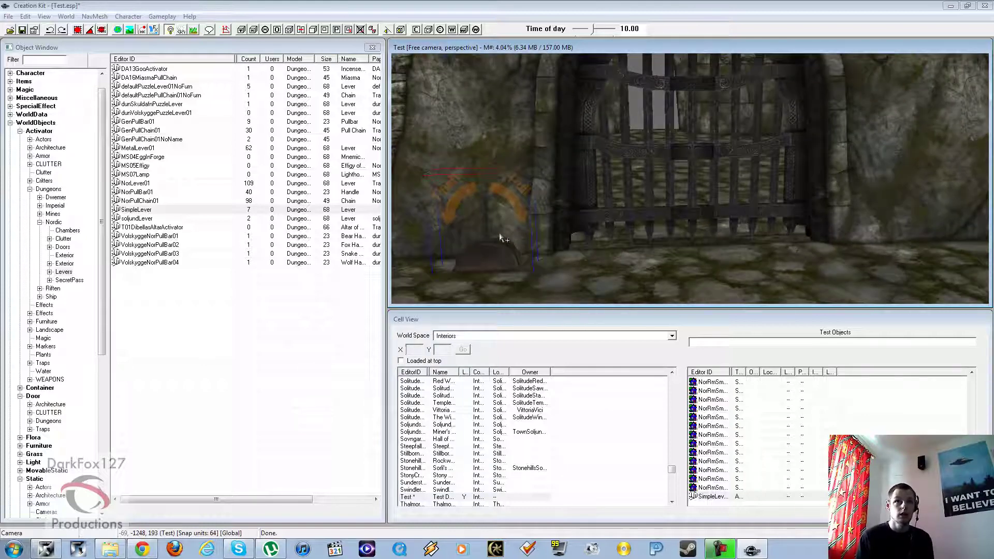
Step: Duplicate the lever and position the copy beside the wall on the opposite side of the portcullis
key(ctrl+d)
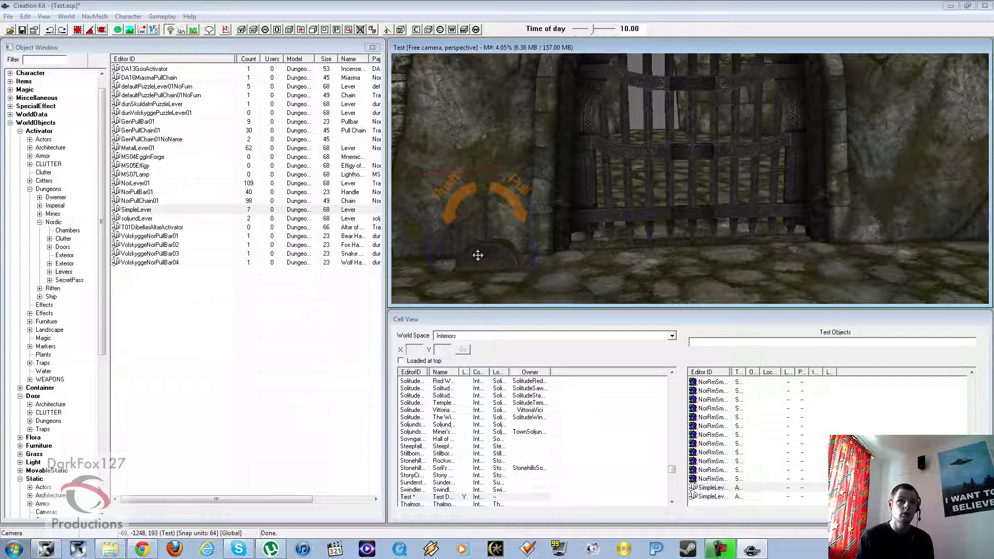
drag(477, 255, 608, 171)
key(shift)
key(shift)
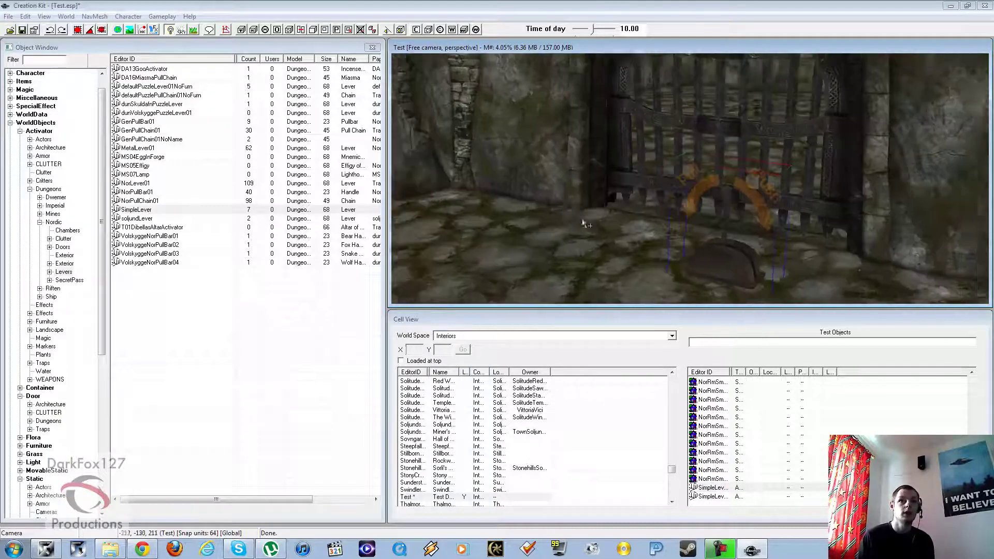
drag(752, 252, 606, 184)
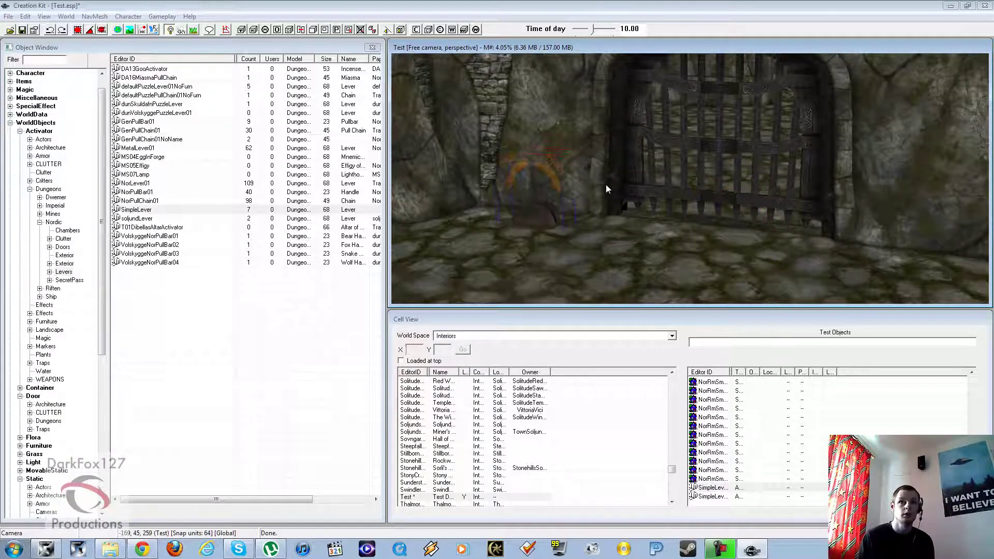
Step: Add the SimpleLever on this side of the gate as an activate parent of the large portcullis
click(665, 191)
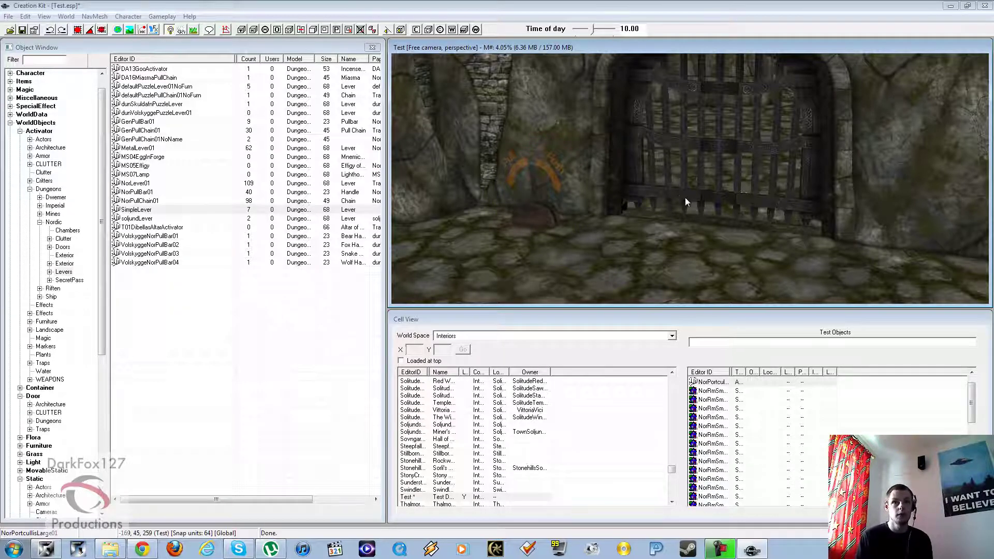
double_click(685, 198)
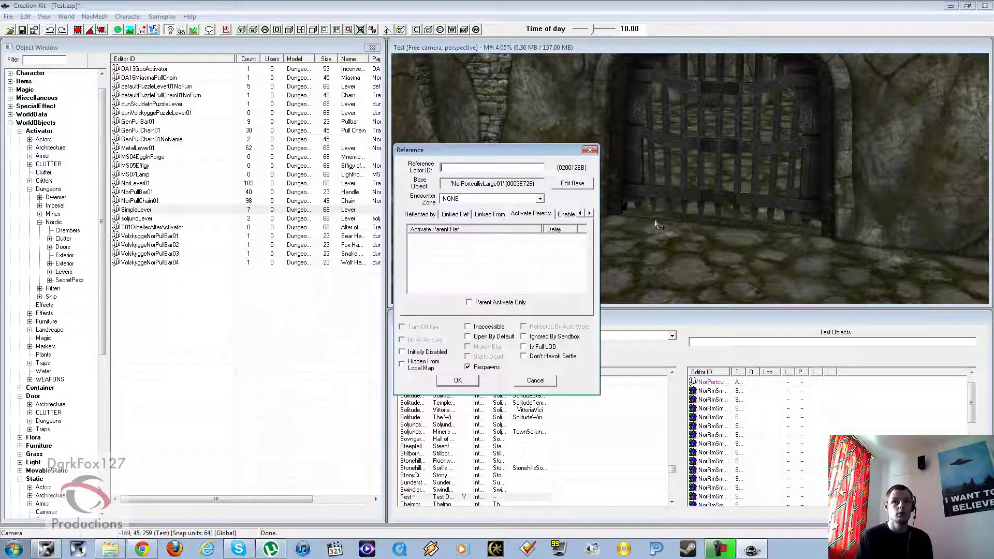
double_click(498, 248)
click(493, 179)
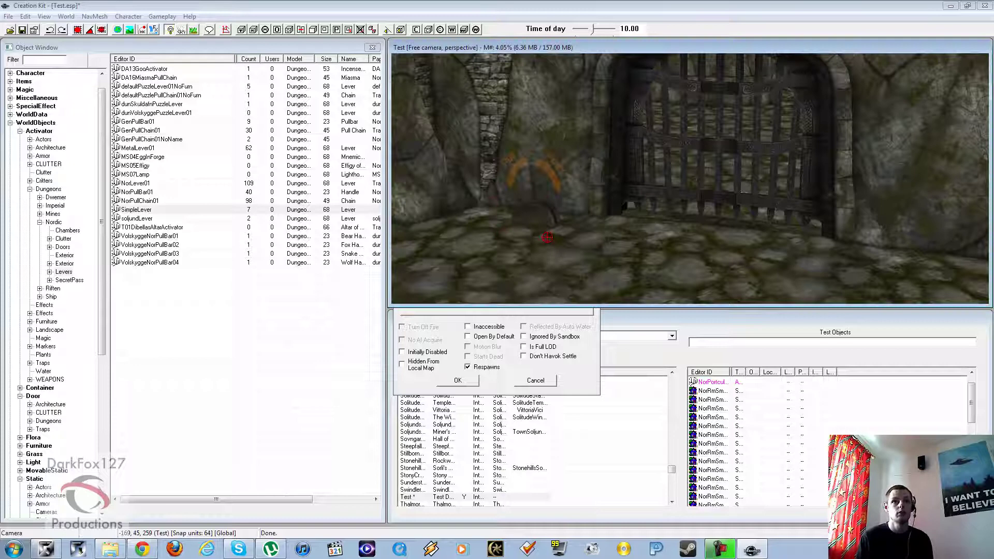
click(538, 213)
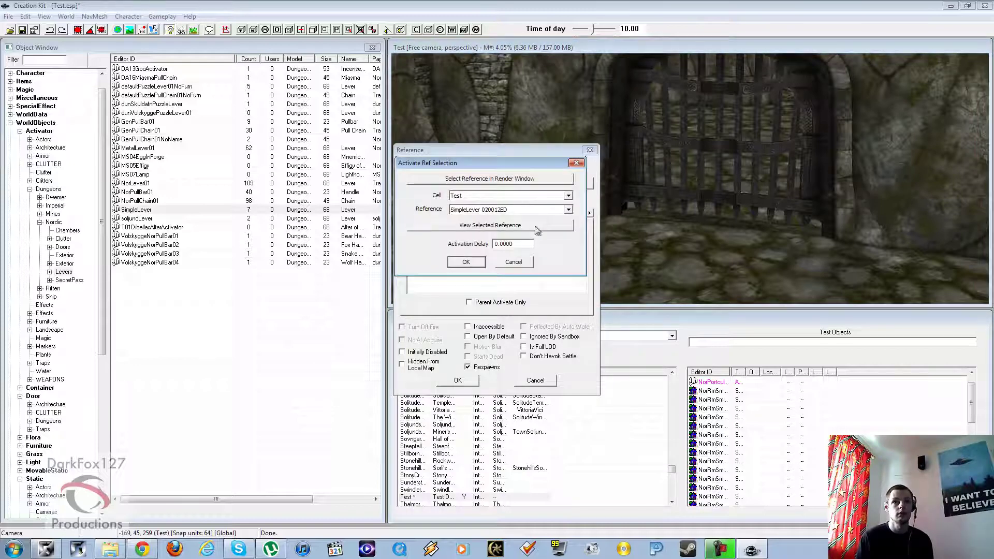
click(475, 262)
click(457, 380)
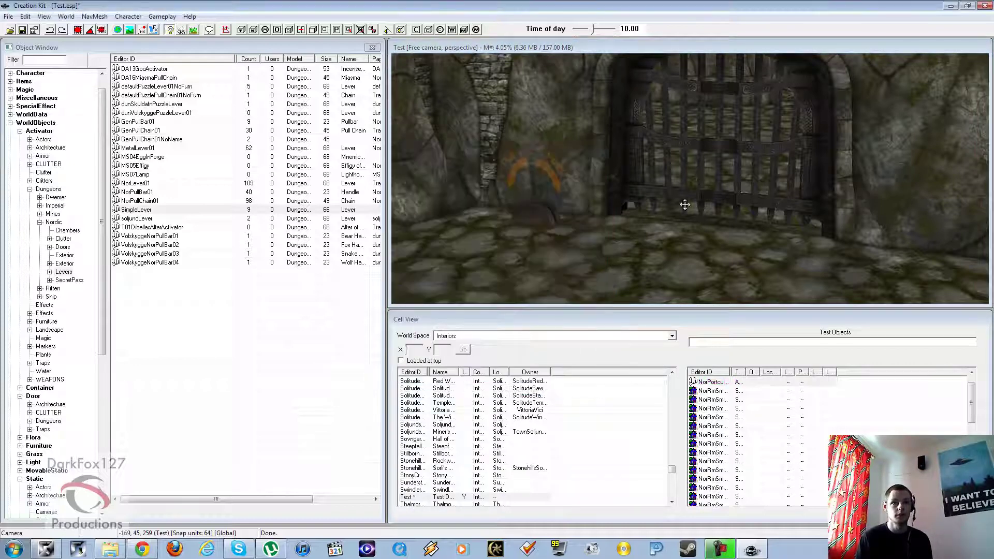
Step: Add the SimpleLever on the opposite side of the gate as a second activate parent of the large portcullis
scroll(685, 207, down, 3)
middle_drag(683, 225, 595, 224)
scroll(583, 234, up, 4)
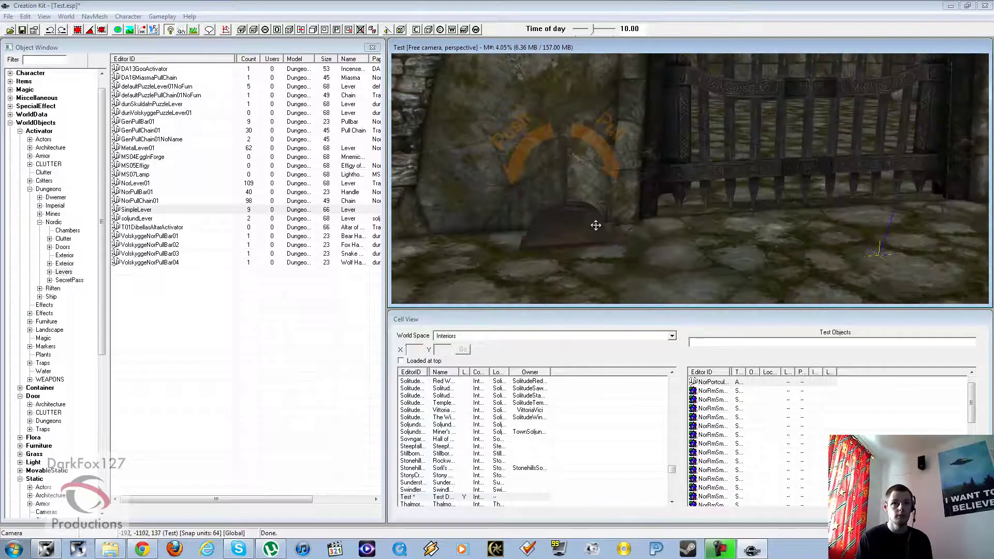
double_click(595, 225)
click(589, 150)
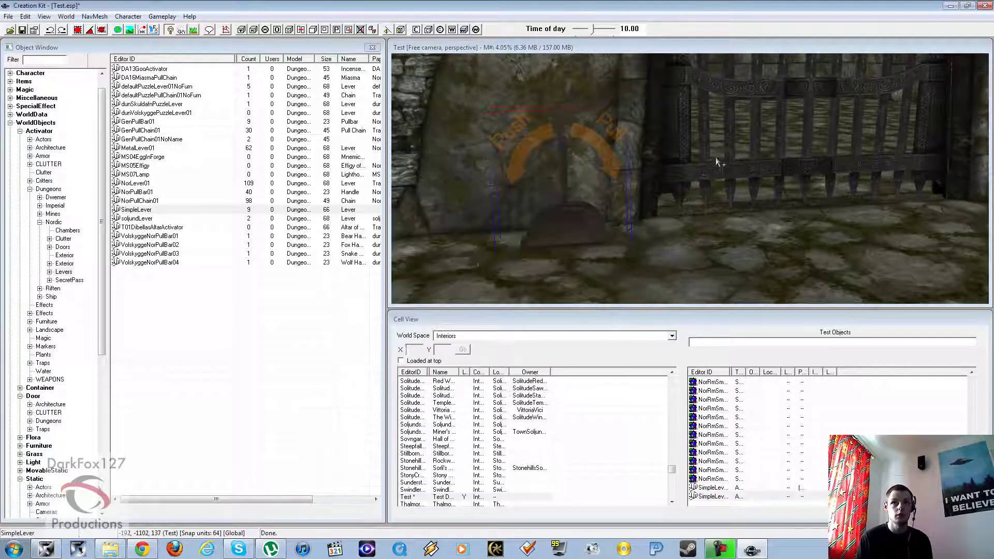
double_click(716, 172)
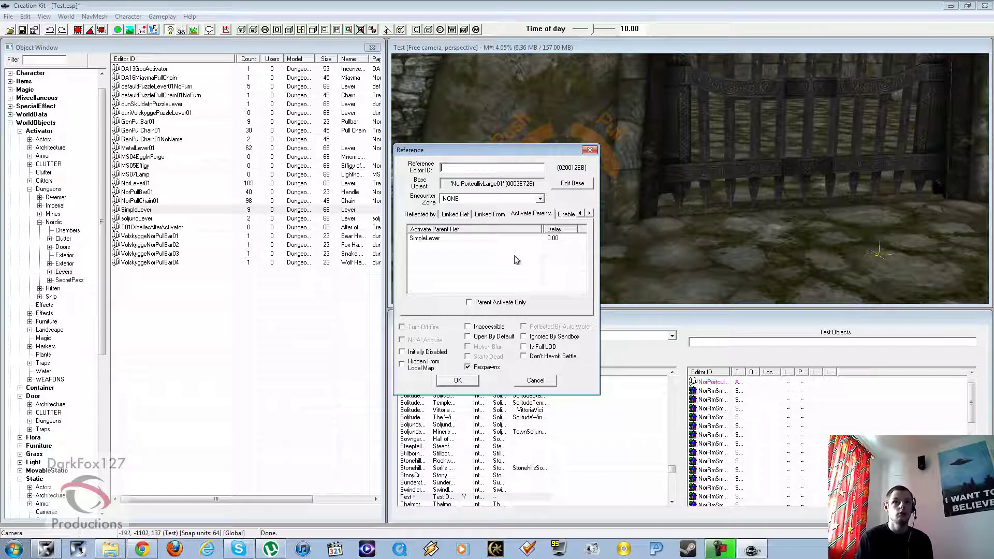
click(553, 238)
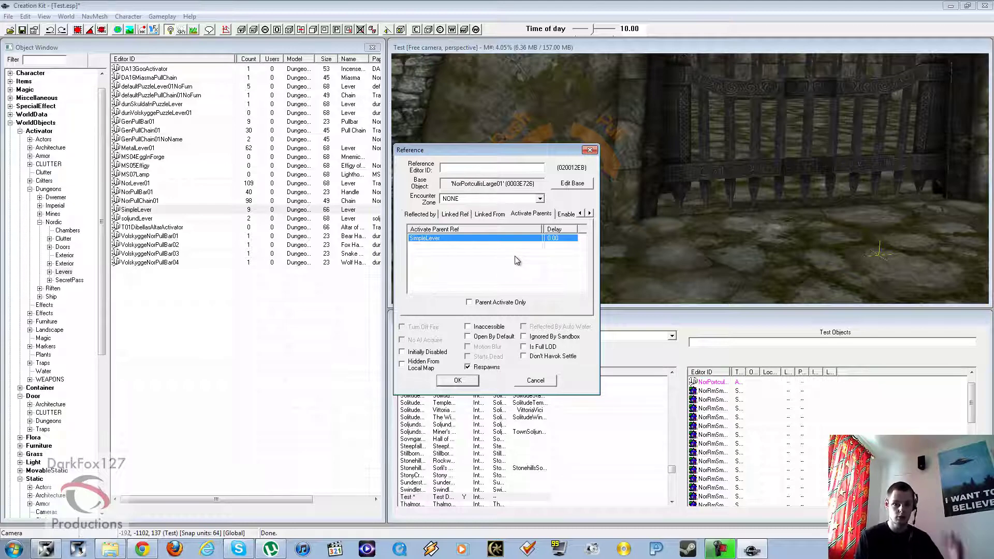
click(466, 250)
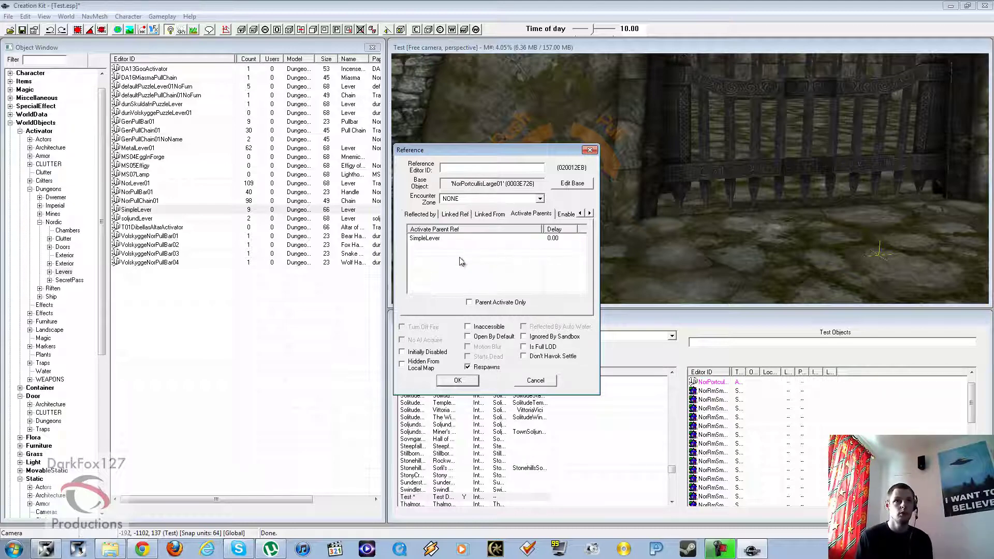
double_click(467, 256)
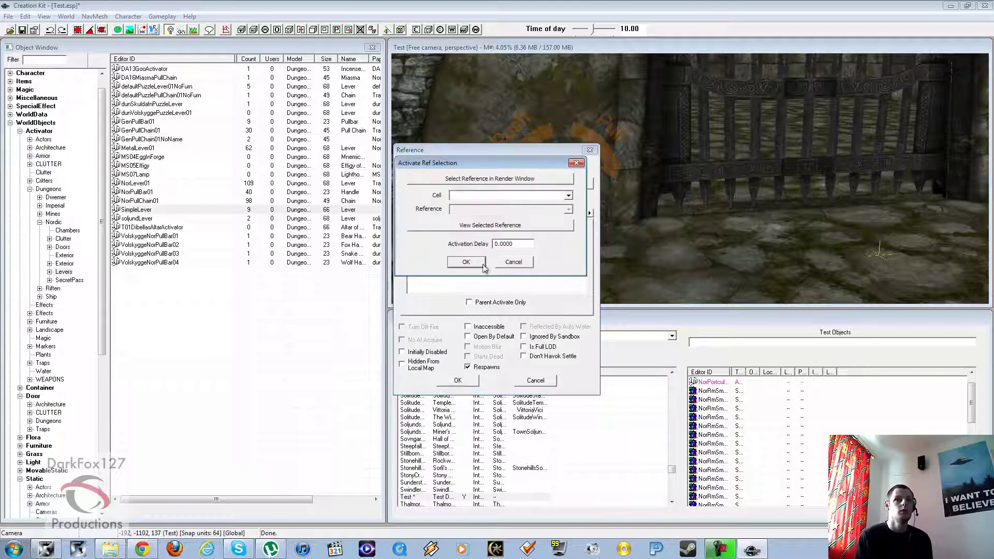
click(493, 184)
click(570, 235)
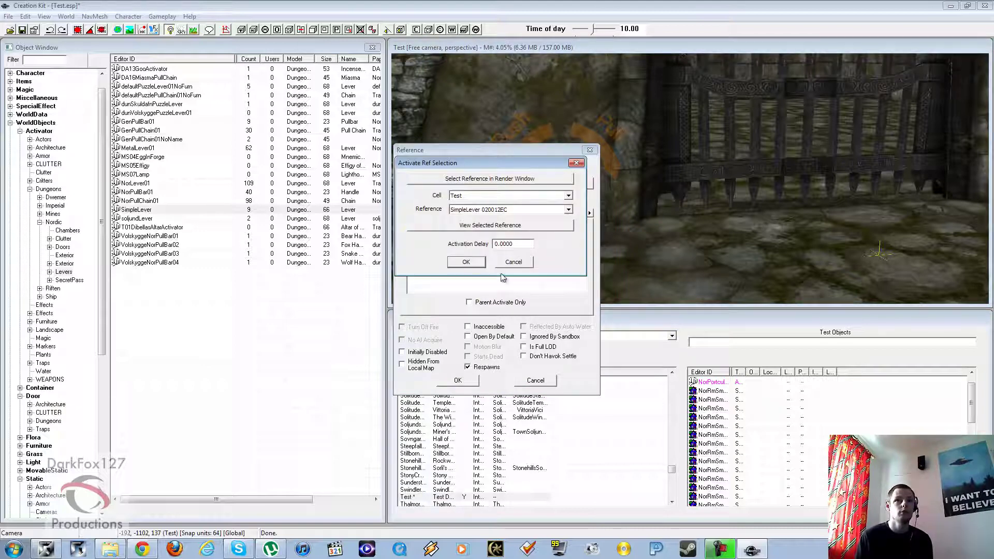
click(473, 261)
click(433, 238)
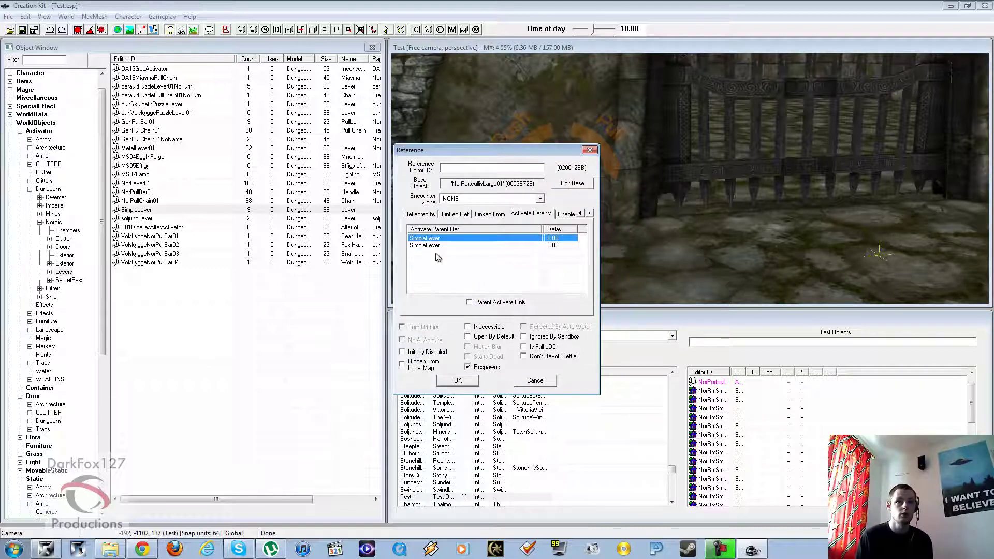
click(458, 380)
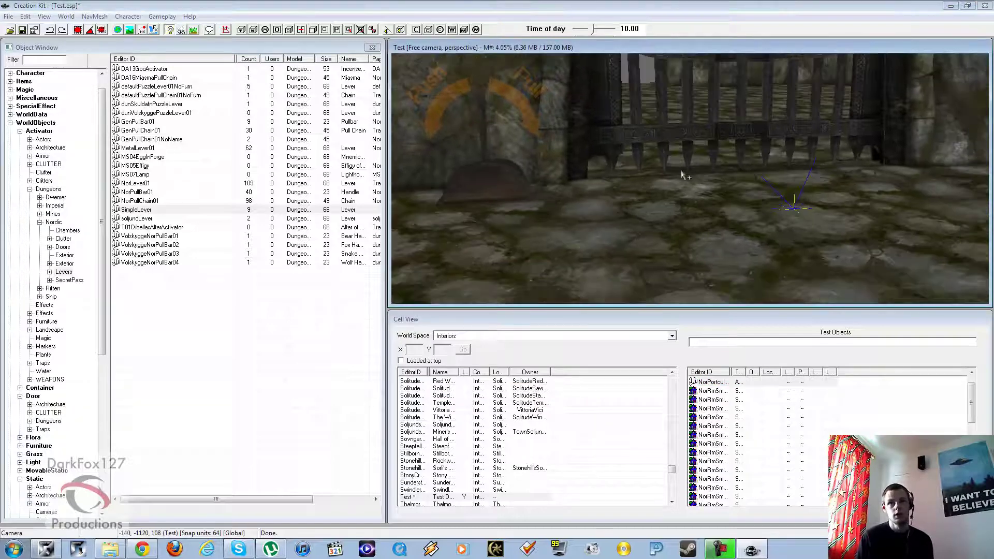
shift+middle_drag(676, 177, 684, 175)
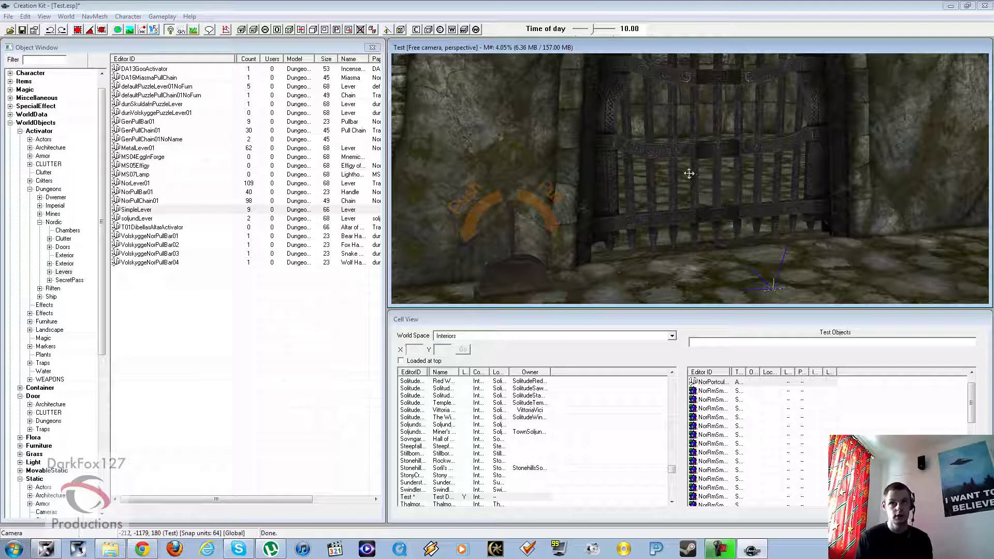
shift+middle_drag(689, 174, 677, 174)
scroll(678, 173, up, 3)
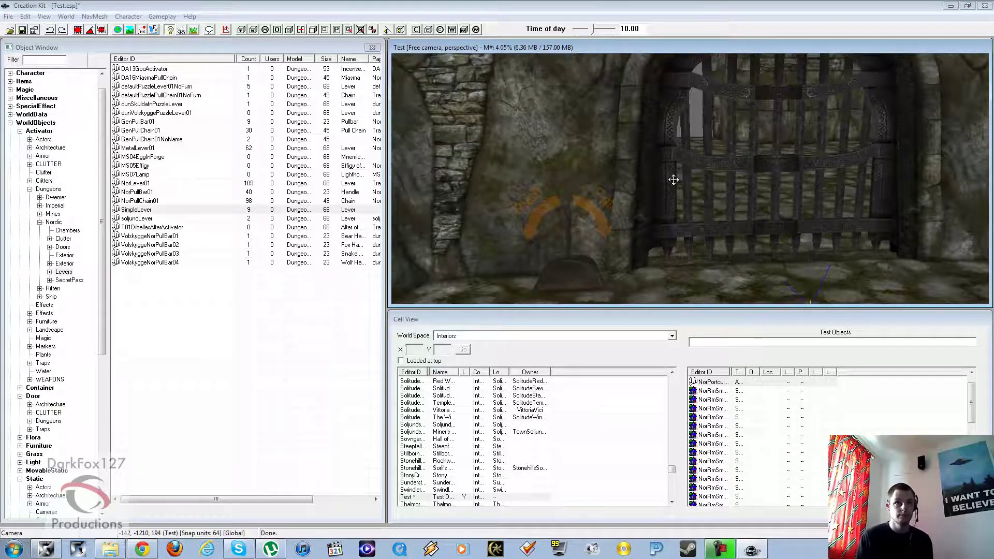
middle_drag(684, 171, 626, 206)
scroll(647, 175, down, 3)
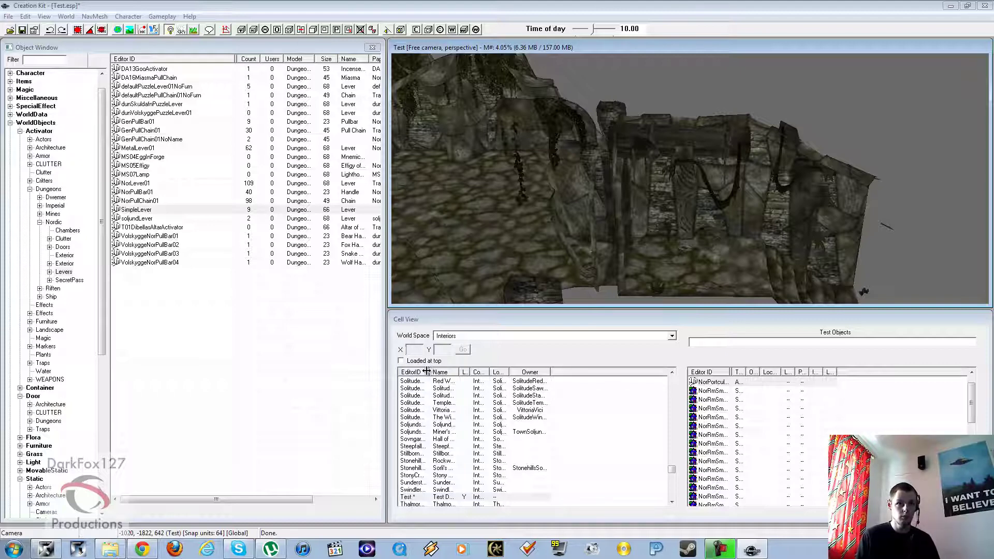
Step: Widen the EditorID column of the interior cell list and jump to the Warehouse cells
drag(426, 370, 490, 375)
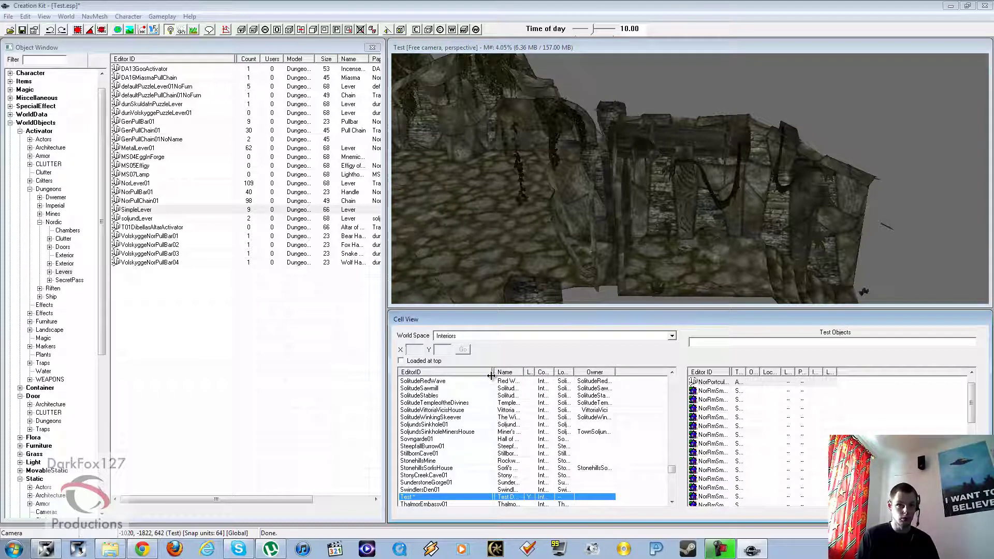
click(468, 431)
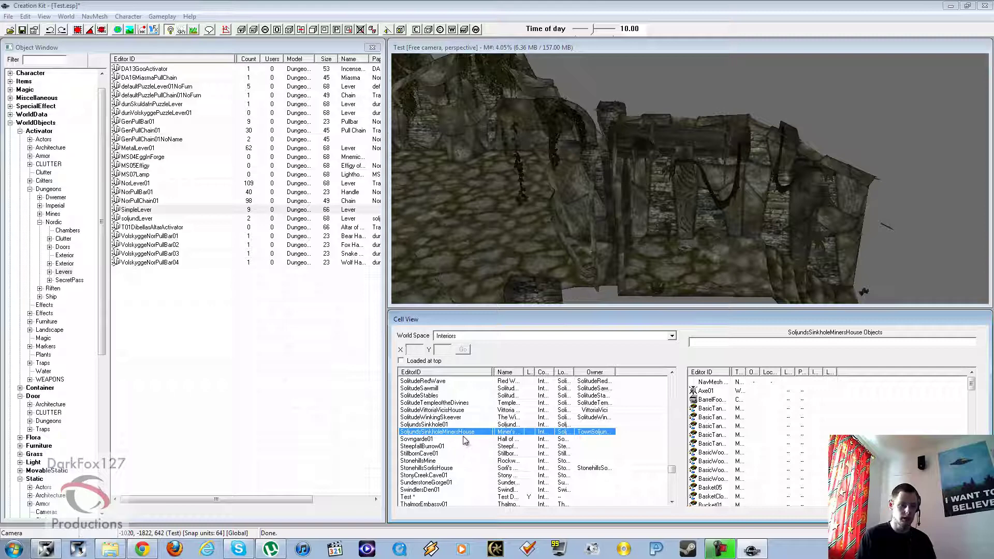
key(w)
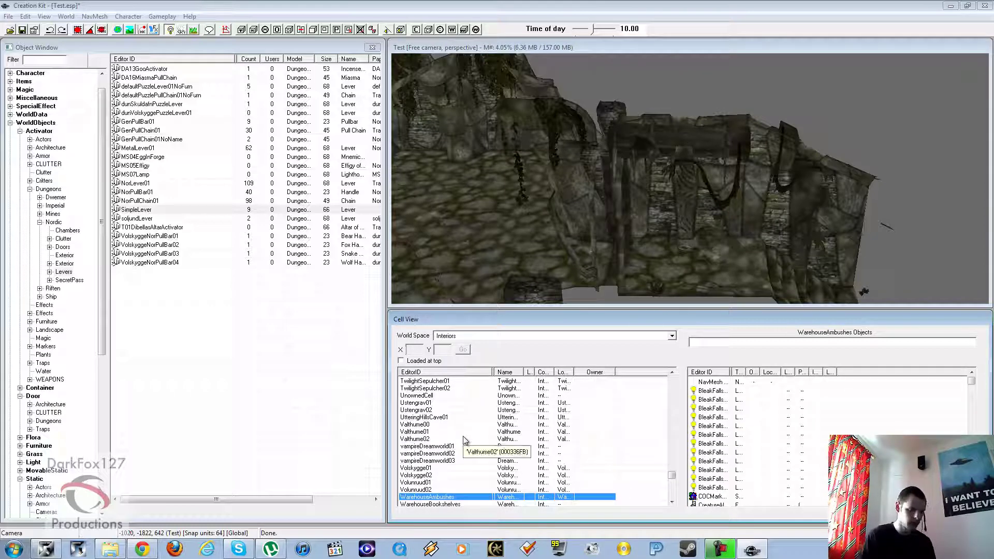
scroll(464, 440, down, 4)
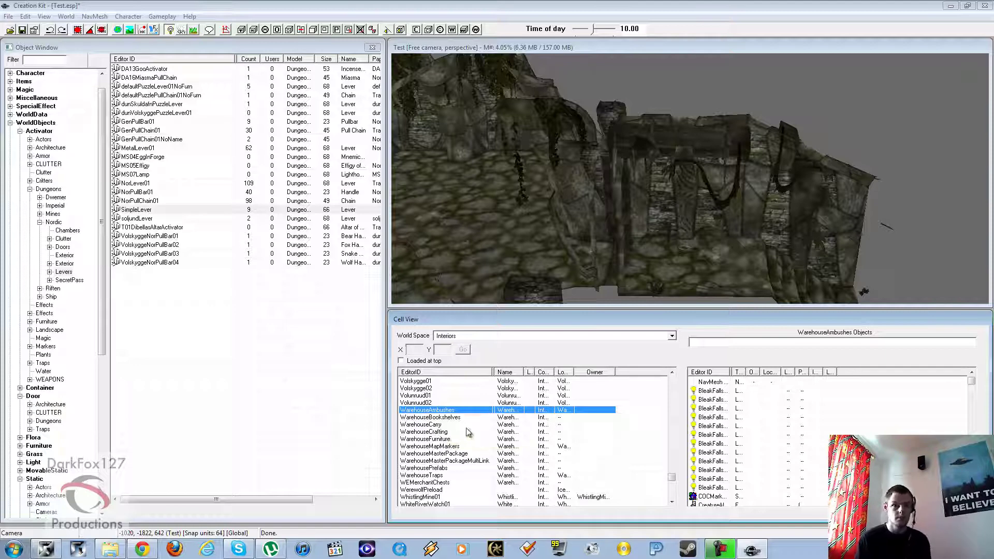
Step: Load the WarehouseTraps interior cell into the render window and save the Test.esp plugin
click(441, 418)
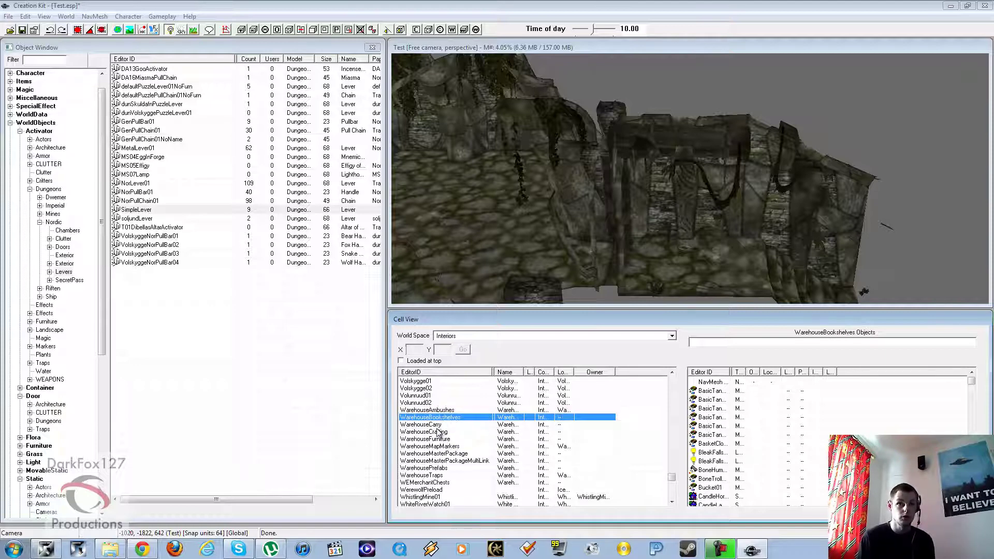
click(440, 410)
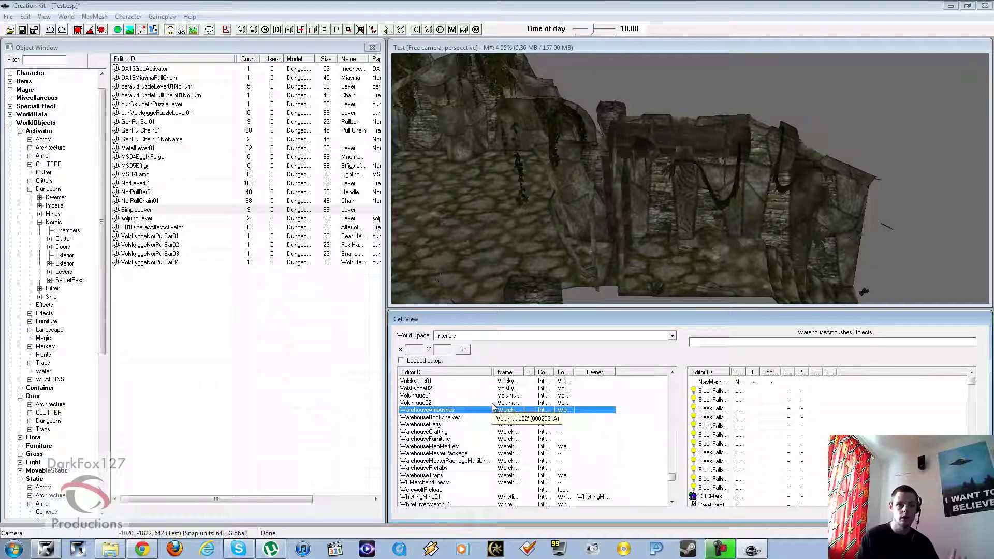
click(425, 439)
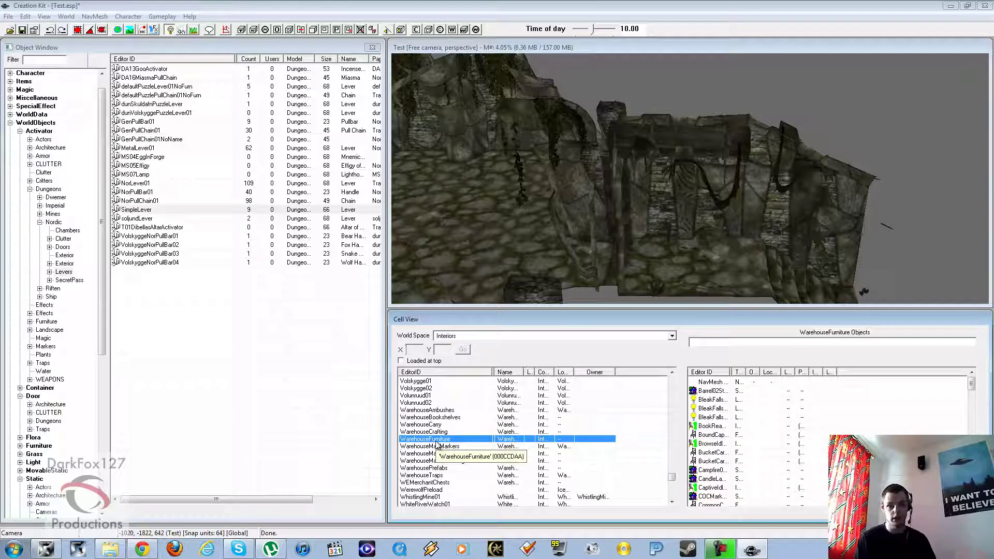
click(442, 475)
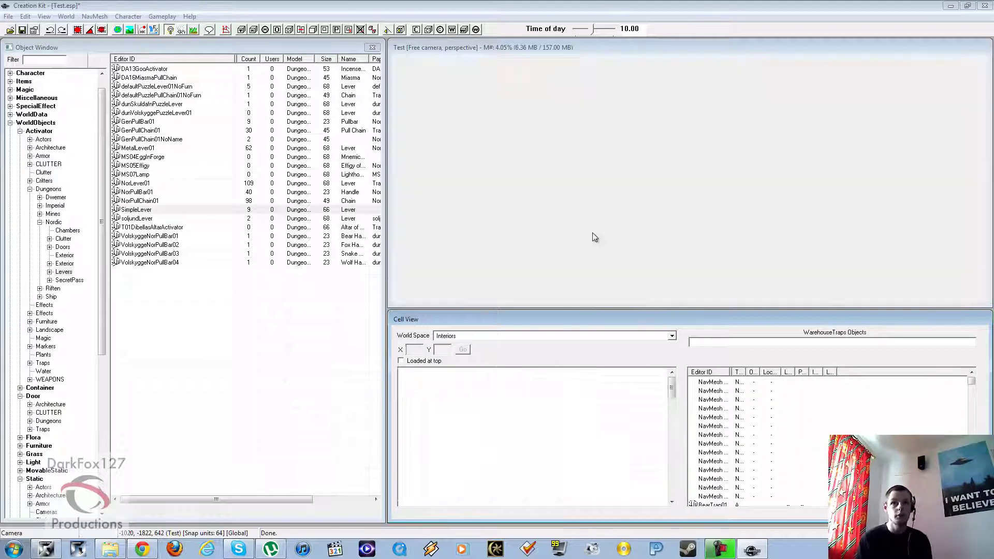
scroll(658, 144, down, 5)
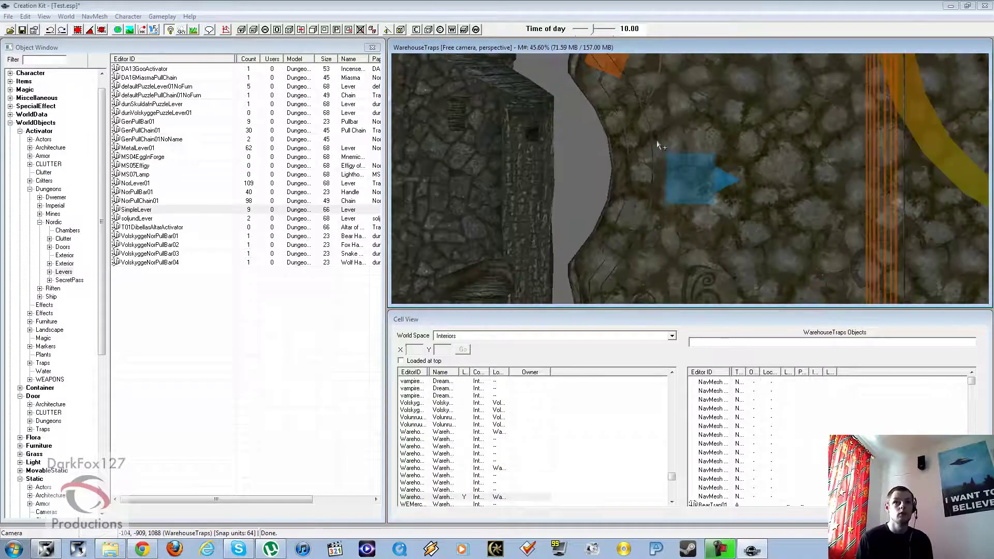
click(23, 30)
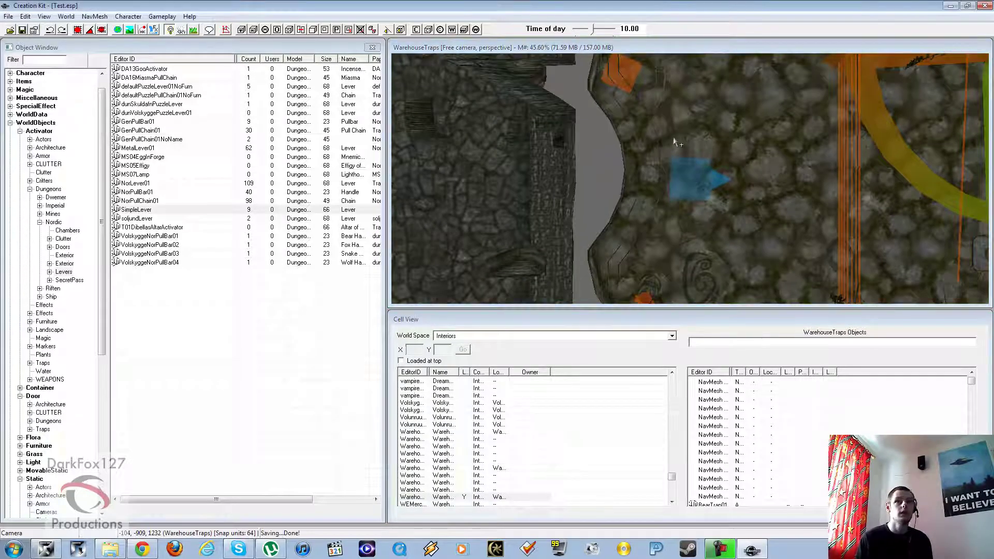
Step: Examine the fire pressure plate and oil pool traps set out in the WarehouseTraps room
click(705, 162)
mouse_move(712, 202)
shift+middle_down()
mouse_move(668, 186)
mouse_move(637, 150)
mouse_move(671, 144)
mouse_move(572, 148)
mouse_move(588, 158)
mouse_move(574, 166)
mouse_move(631, 175)
shift+middle_up()
scroll(639, 150, down, 8)
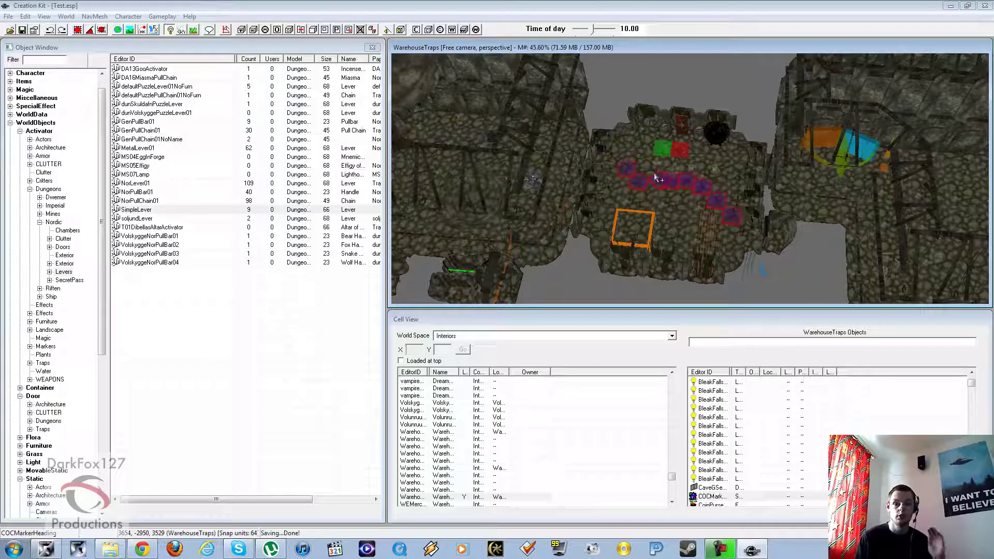
shift+middle_drag(677, 143, 676, 179)
click(688, 153)
scroll(677, 187, up, 6)
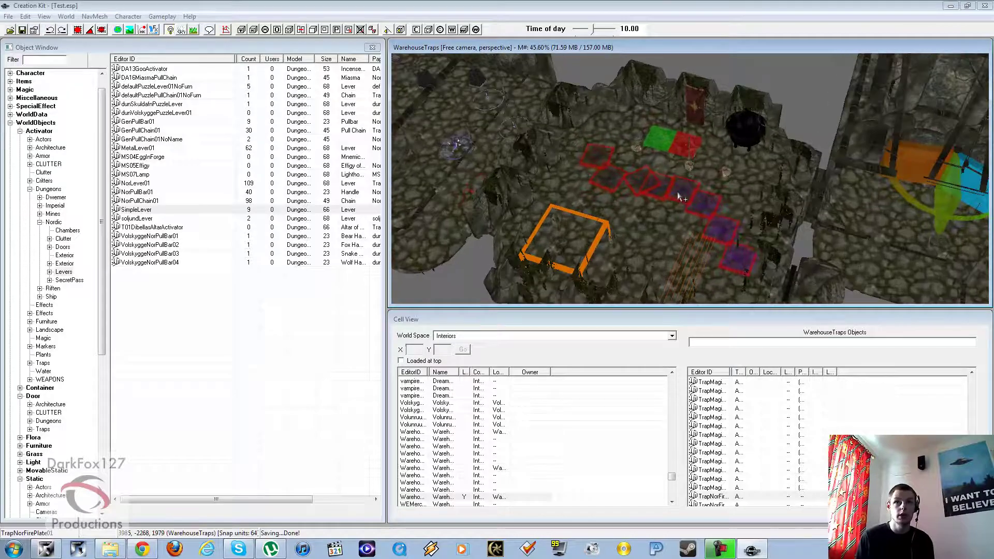
scroll(678, 196, up, 6)
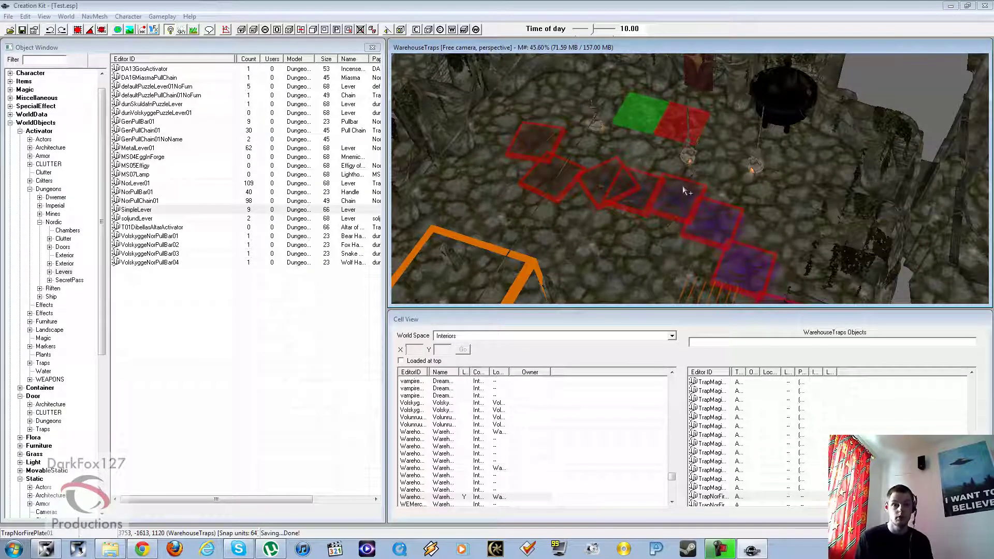
scroll(689, 161, up, 5)
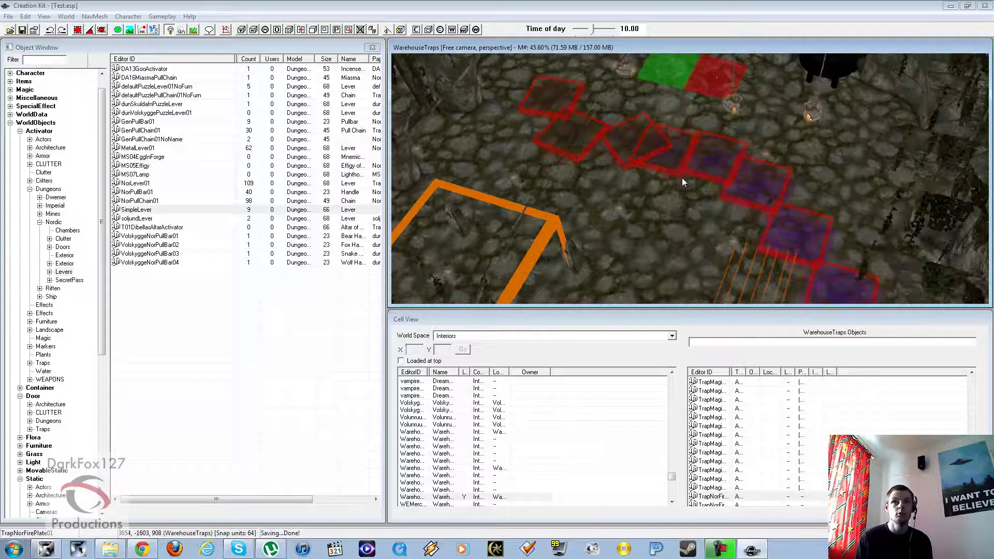
mouse_move(717, 187)
shift+middle_down()
mouse_move(705, 169)
mouse_move(729, 180)
mouse_move(728, 199)
shift+middle_up()
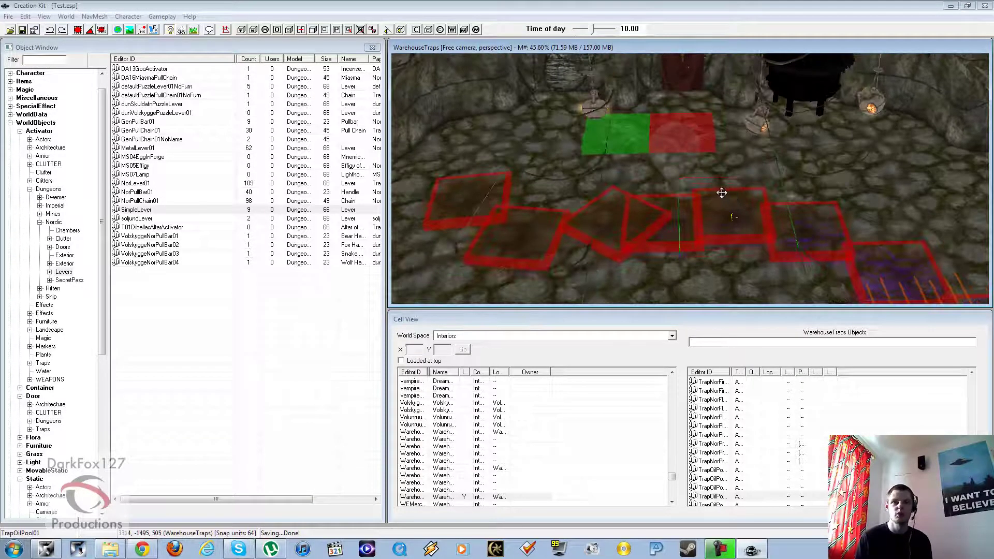
scroll(715, 198, down, 5)
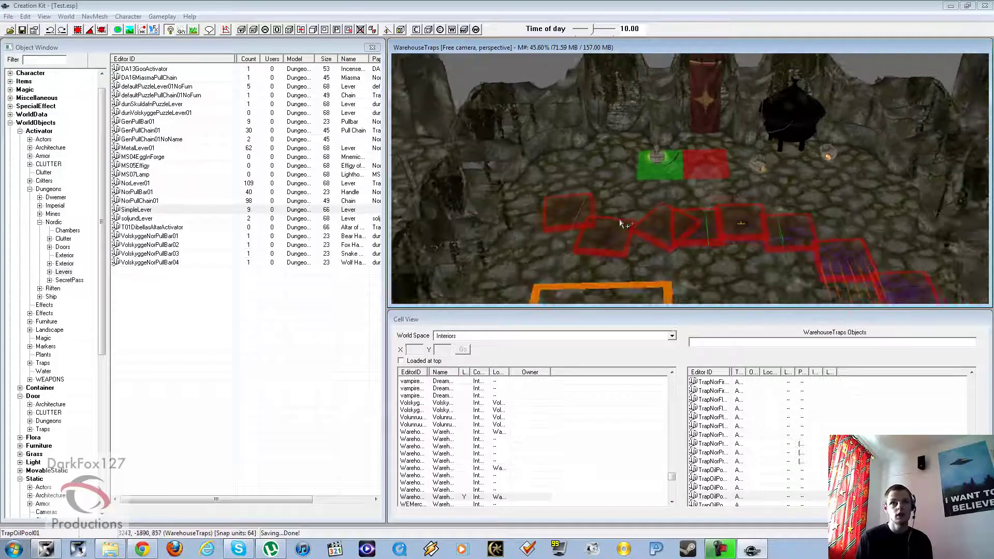
scroll(631, 219, down, 5)
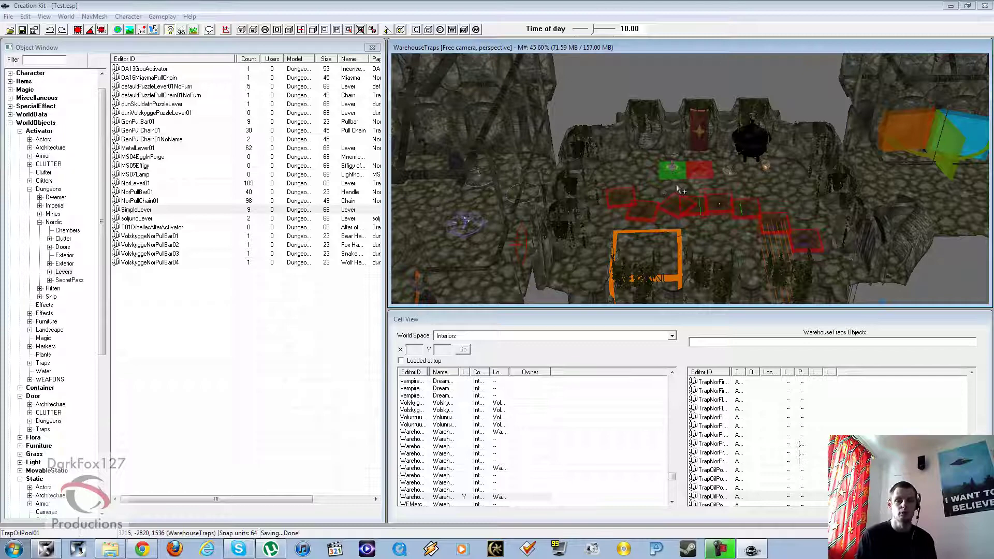
Step: Find the TrapMace01 mace trap above the alcove and check its activate parents without changing them
middle_drag(676, 184, 745, 174)
mouse_move(590, 189)
middle_down()
mouse_move(672, 172)
mouse_move(697, 156)
middle_up()
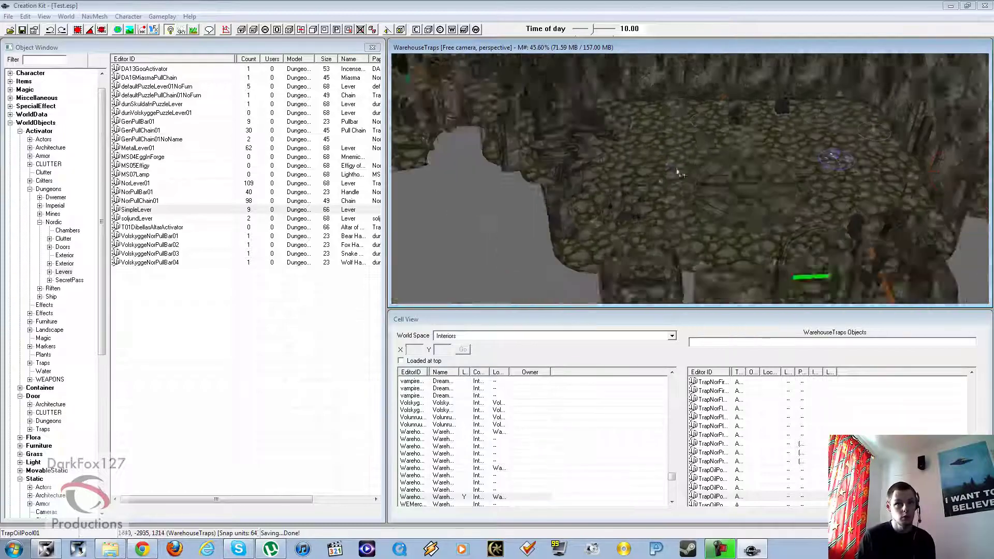
click(752, 203)
shift+middle_drag(753, 200, 662, 251)
scroll(667, 248, up, 5)
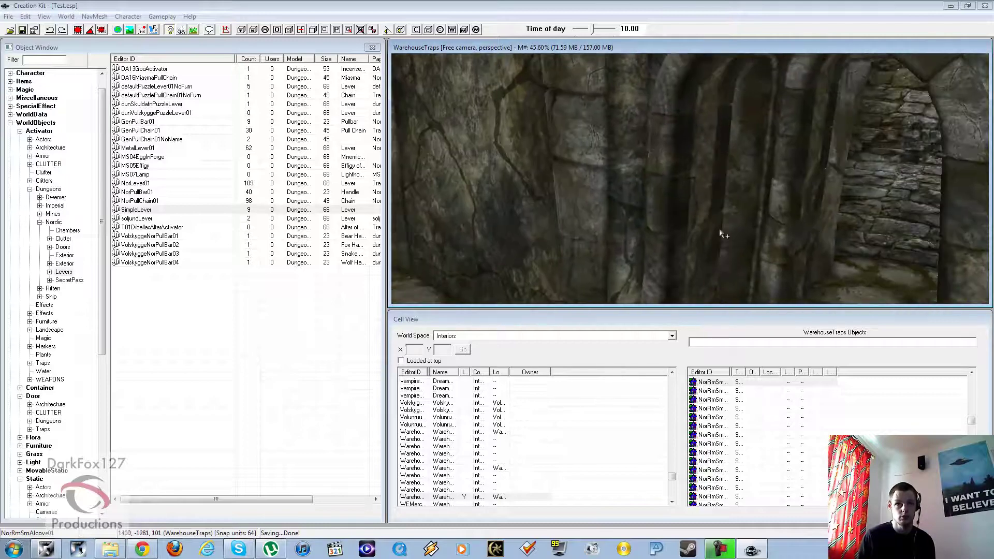
shift+middle_drag(706, 211, 669, 200)
click(670, 230)
scroll(641, 212, down, 2)
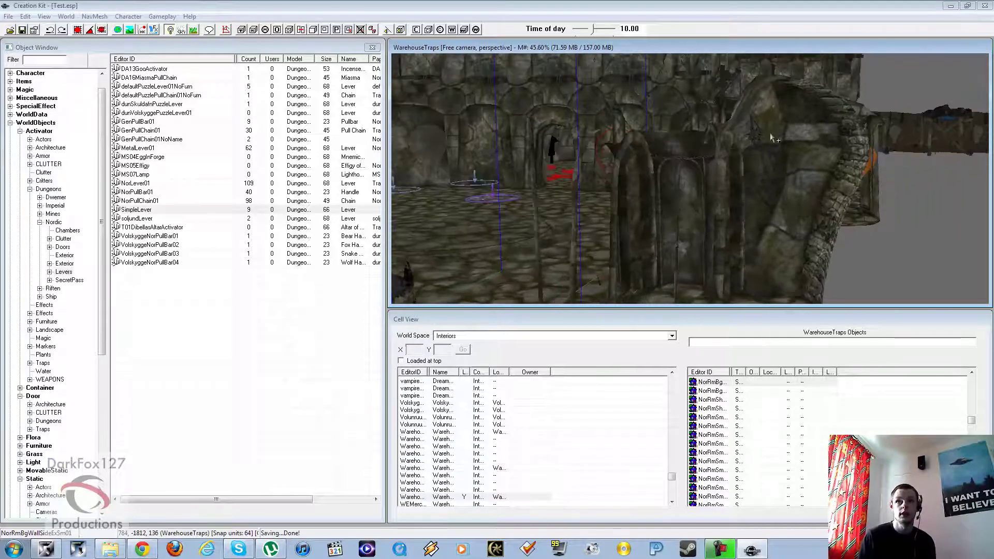
double_click(759, 136)
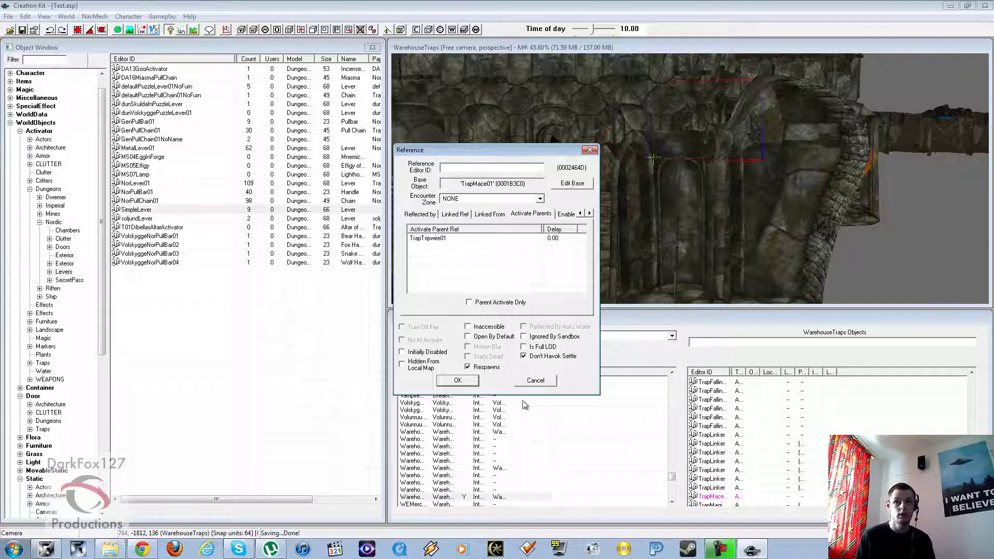
click(526, 382)
Step: Copy the TrapTripwire01 tripwire together with its linked TrapMace01 mace trap from the WarehouseTraps alcove
middle_drag(629, 201, 630, 213)
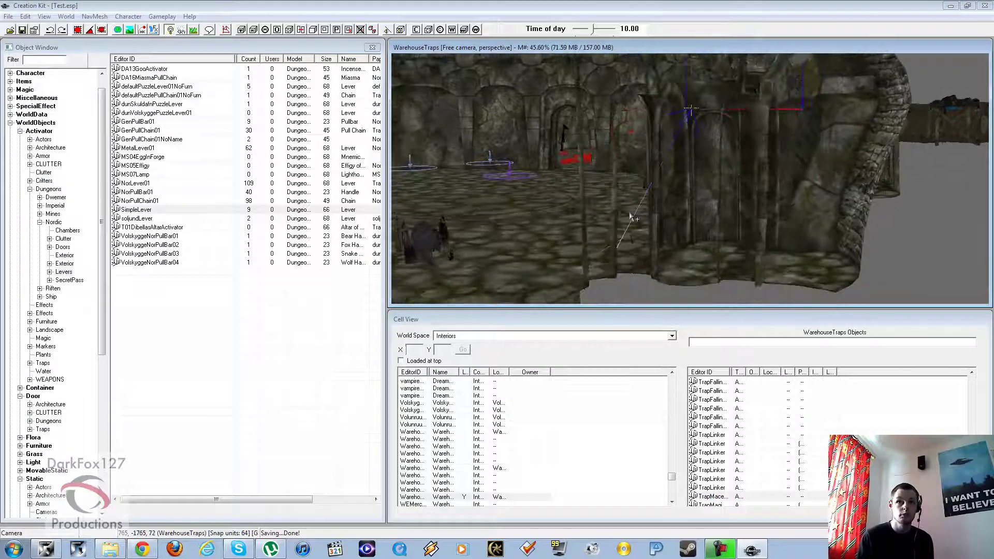
click(633, 257)
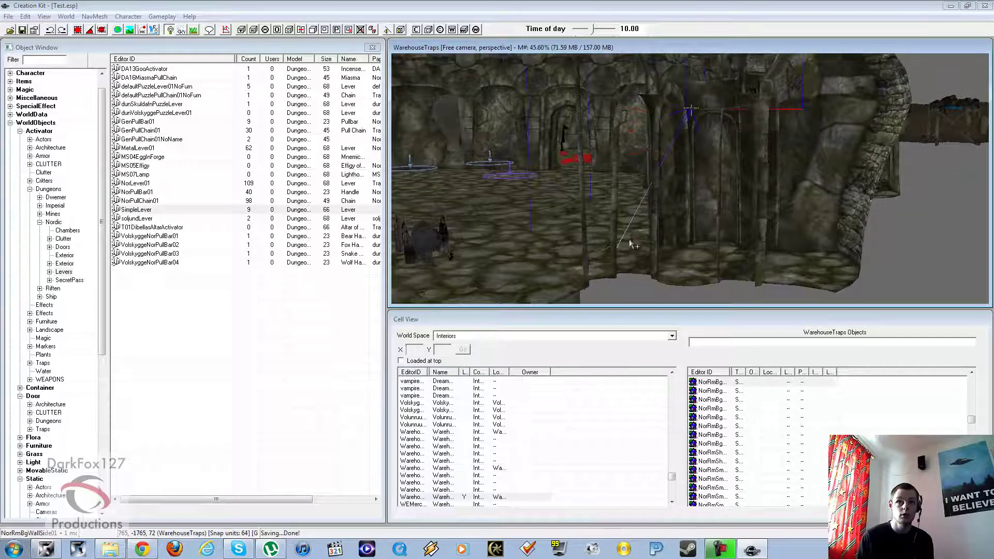
click(629, 236)
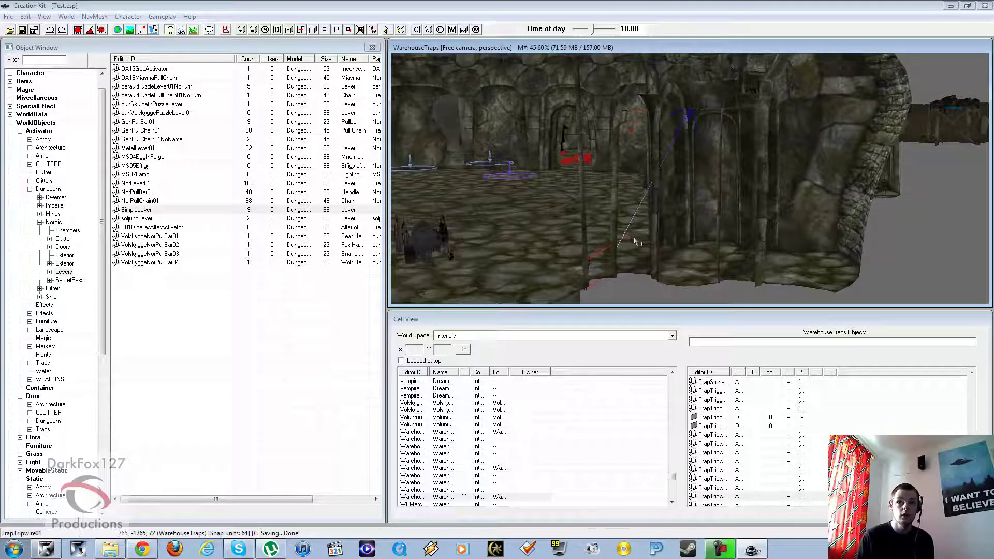
shift+middle_drag(634, 238, 641, 226)
ctrl+click(798, 118)
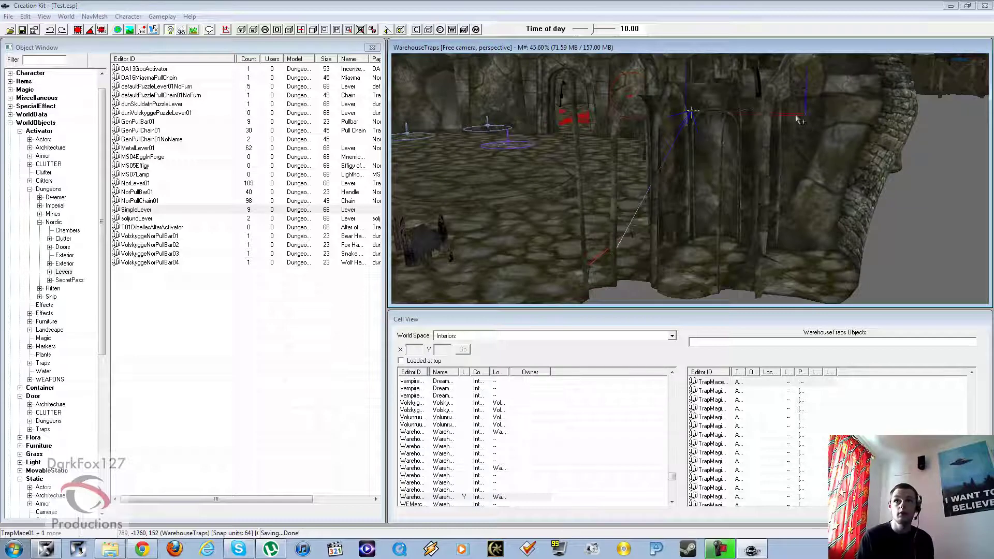
right_click(795, 86)
click(816, 172)
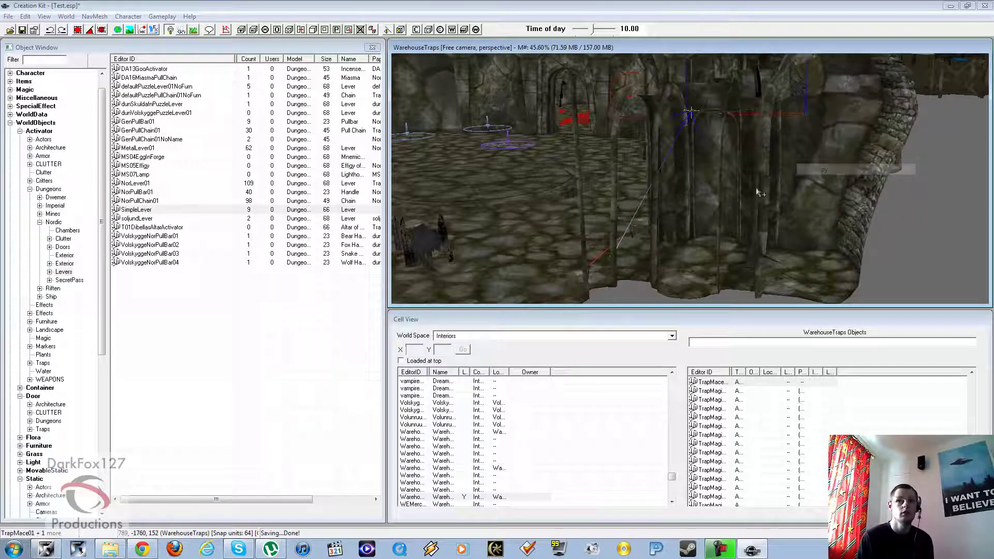
click(685, 200)
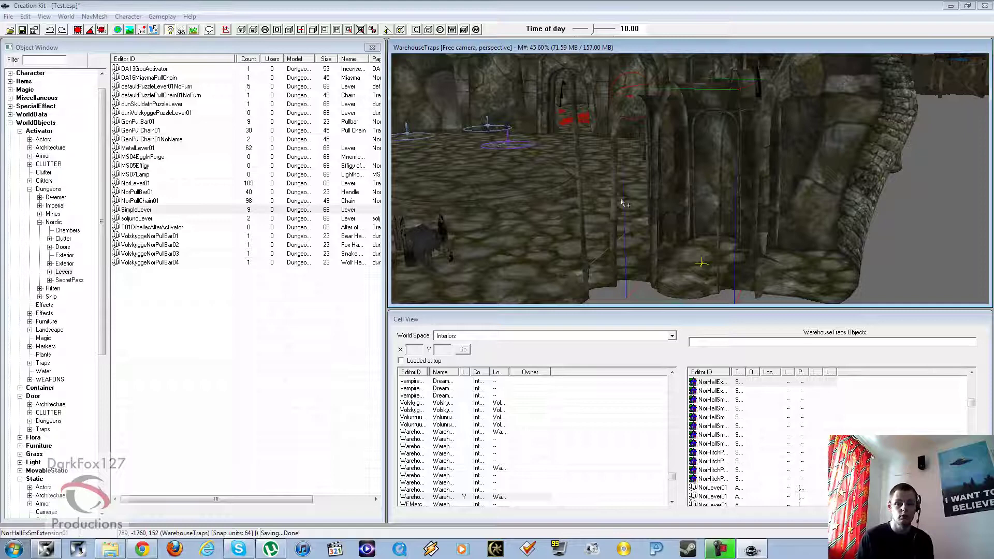
Step: Load the Test interior cell into the render window and bring its stairway hall into view
click(486, 439)
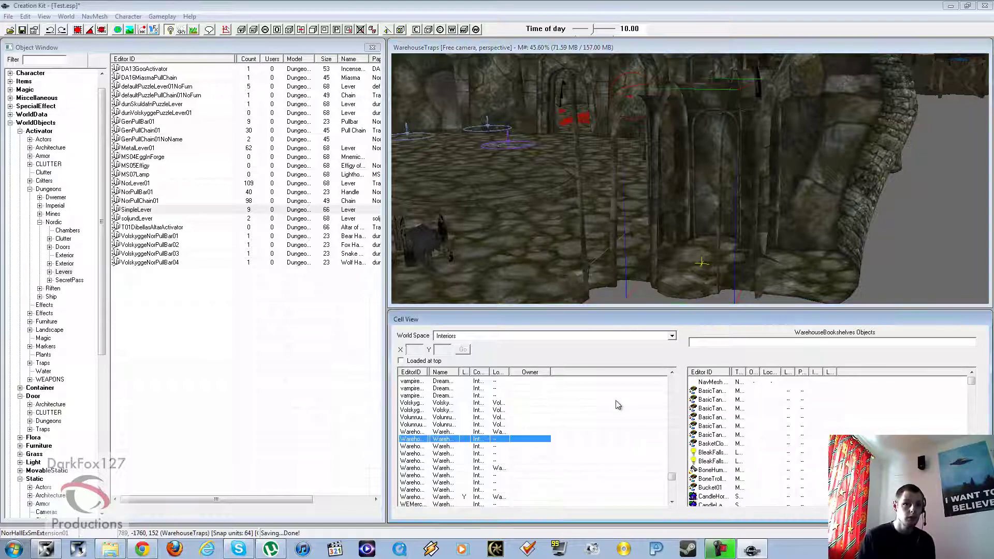
key(t)
key(Return)
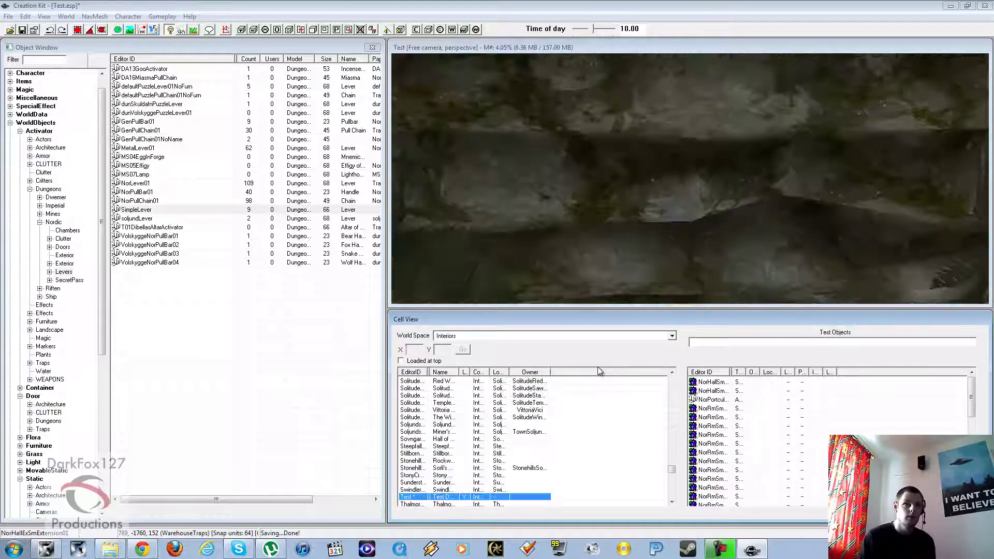
scroll(570, 222, down, 10)
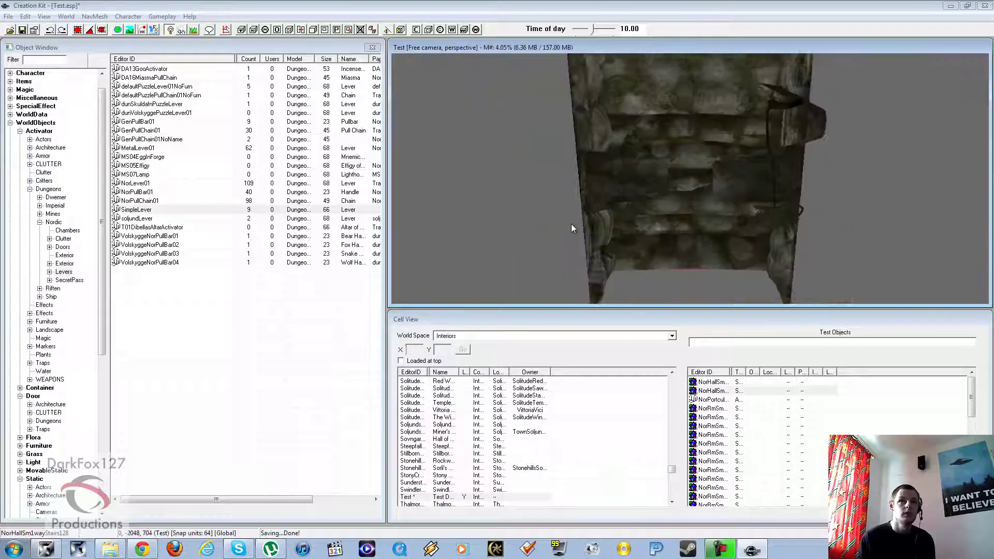
shift+middle_drag(664, 172, 713, 126)
shift+middle_drag(573, 185, 641, 242)
scroll(636, 179, up, 4)
shift+middle_drag(681, 213, 701, 209)
click(774, 230)
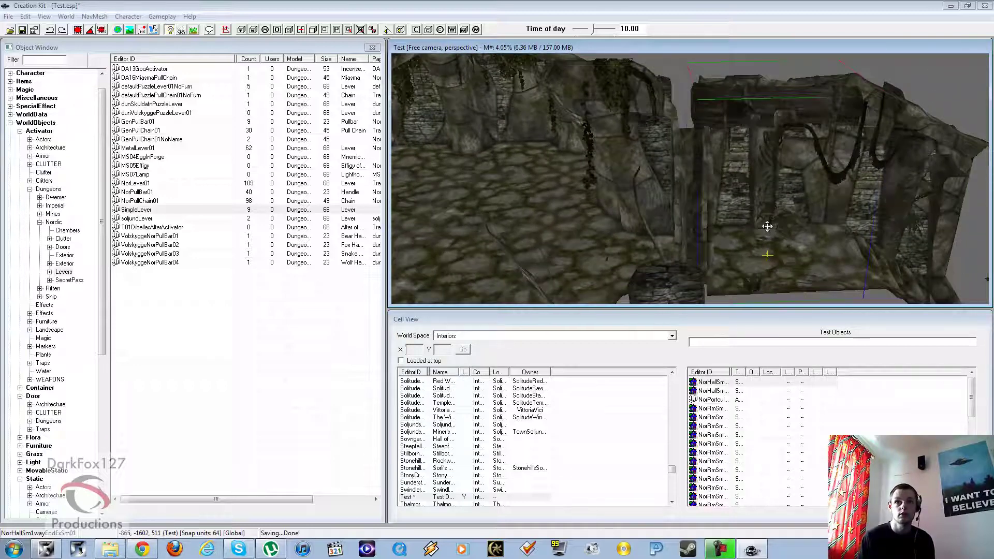
scroll(758, 225, up, 2)
double_click(720, 231)
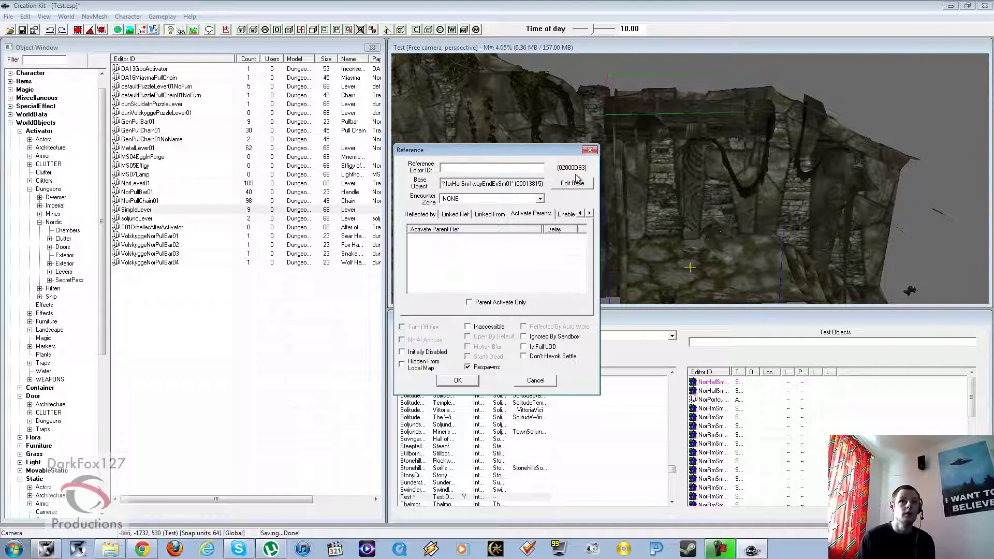
click(590, 150)
Step: Paste the copied mace trap and tripwire into the Test cell and reposition the pair near the hall
shift+middle_drag(657, 180, 659, 252)
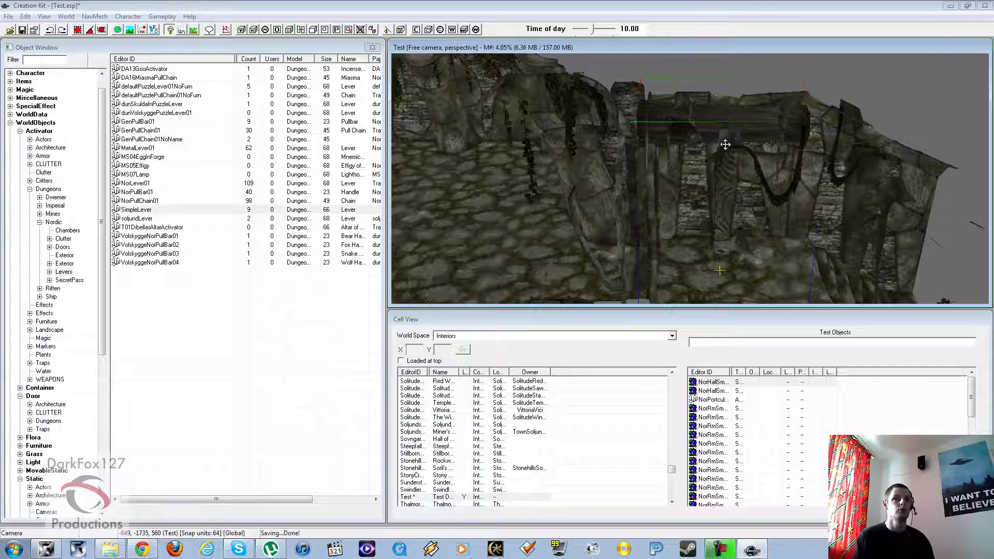
middle_drag(711, 165, 709, 186)
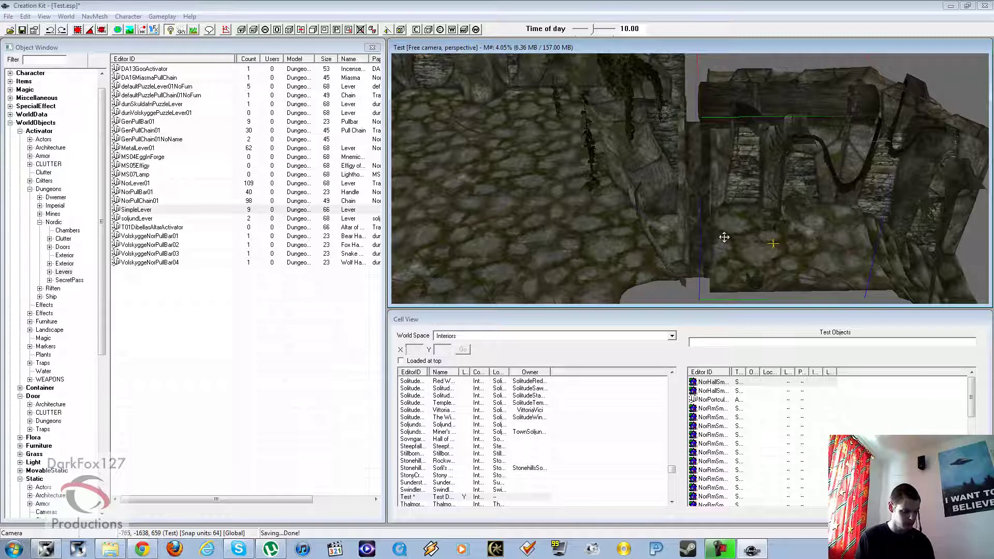
middle_drag(723, 237, 661, 164)
scroll(658, 293, down, 3)
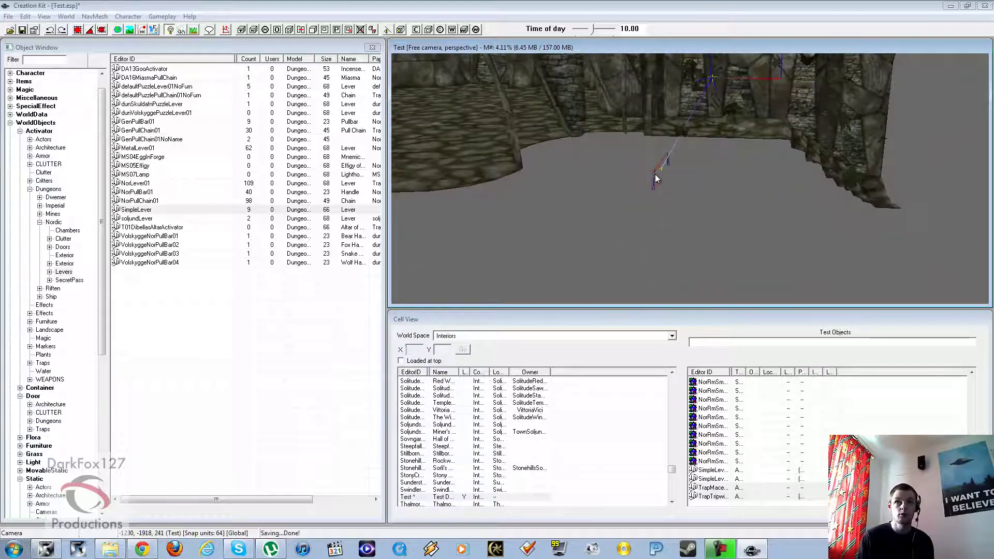
drag(654, 171, 642, 253)
click(692, 158)
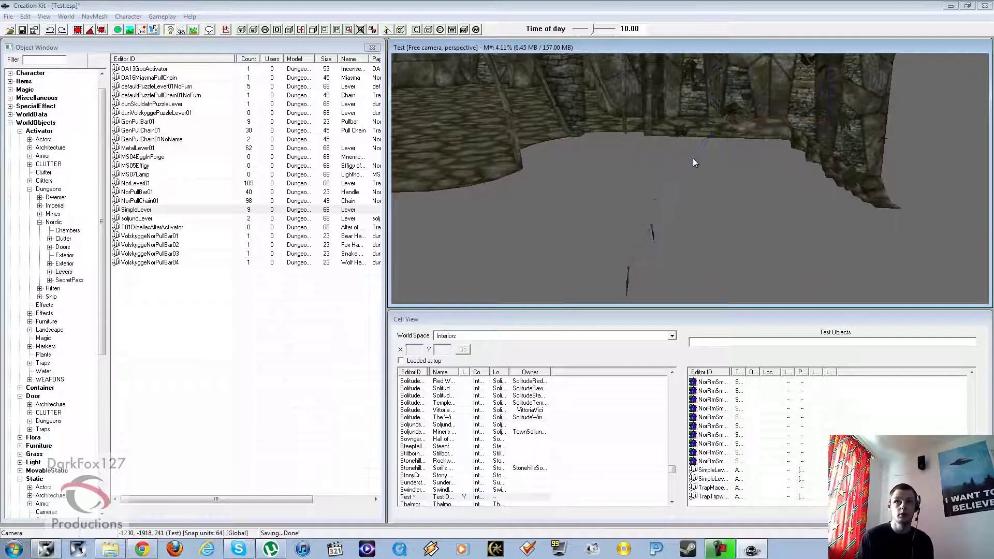
Step: Select TrapMace01 on its own and move it in toward the hall beside the main room
middle_drag(693, 157, 703, 207)
click(802, 245)
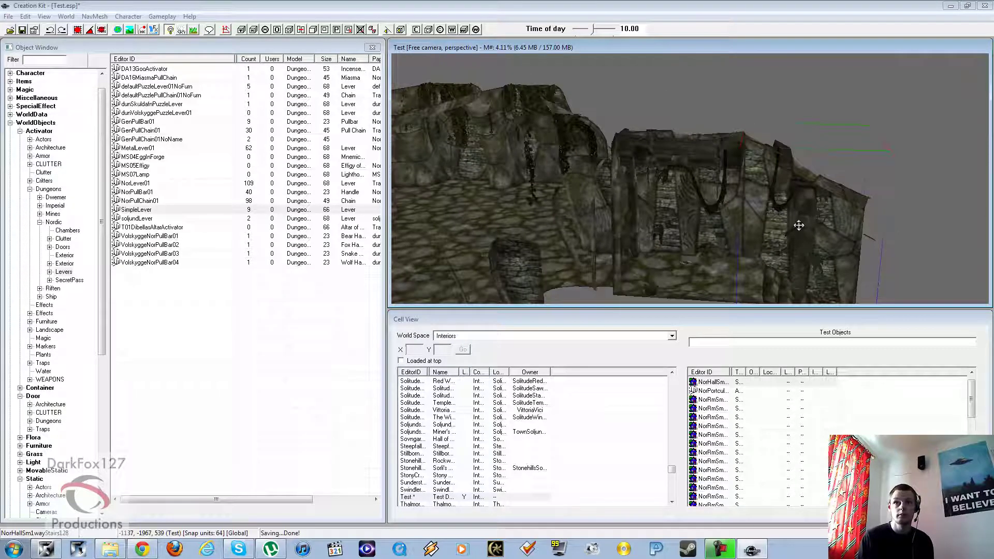
shift+middle_drag(798, 225, 824, 203)
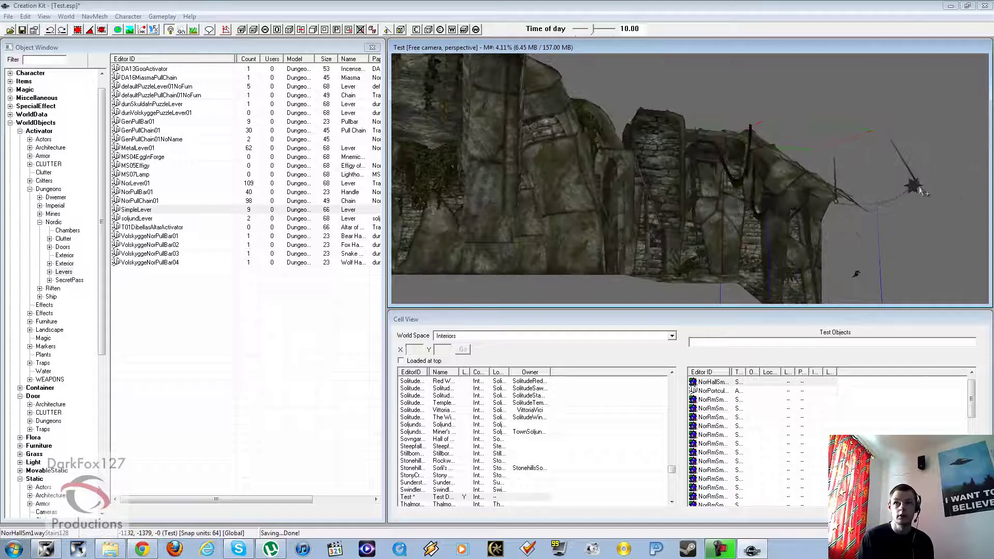
click(914, 190)
shift+middle_drag(912, 190, 908, 213)
key(d)
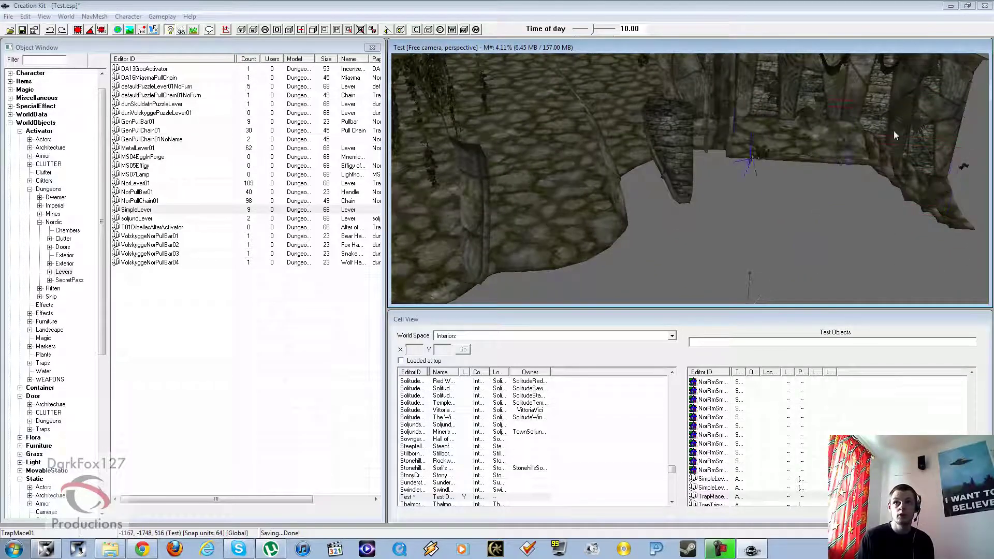
middle_drag(877, 166, 670, 149)
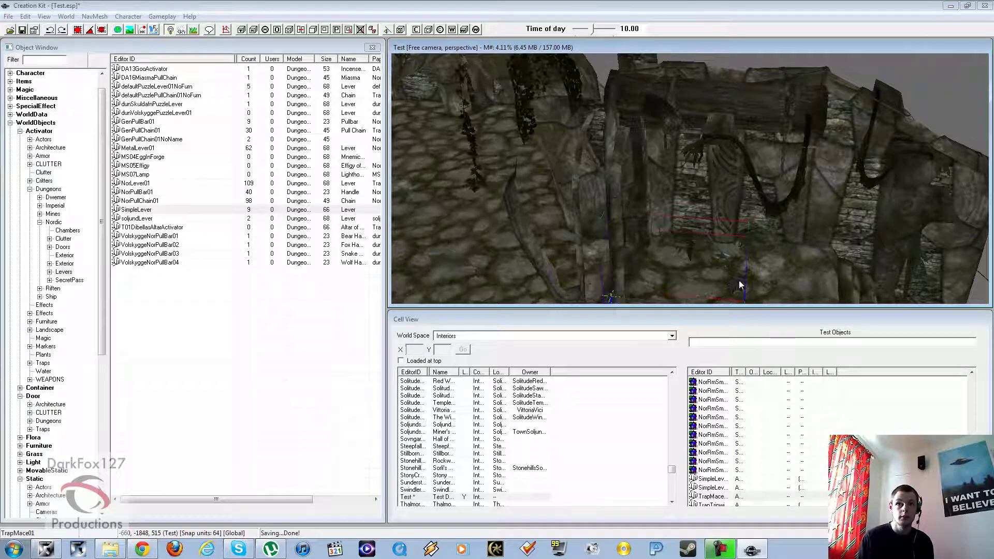
drag(738, 281, 766, 160)
Step: Move the mace trap to hang inside the upper part of the hallway archway
middle_drag(766, 160, 562, 241)
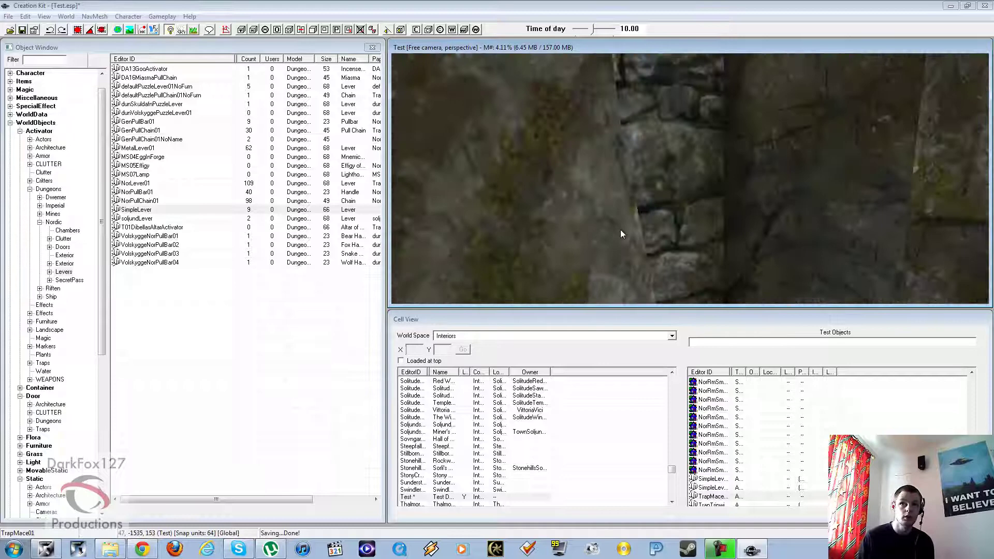
shift+middle_drag(620, 234, 750, 216)
key(d)
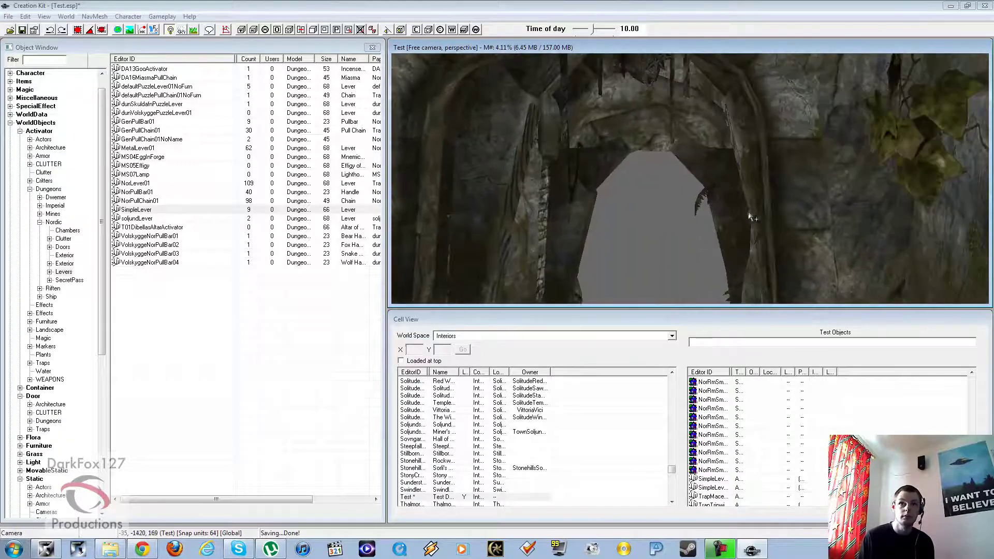
click(673, 119)
shift+middle_drag(673, 119, 658, 177)
scroll(659, 168, down, 5)
scroll(657, 177, up, 10)
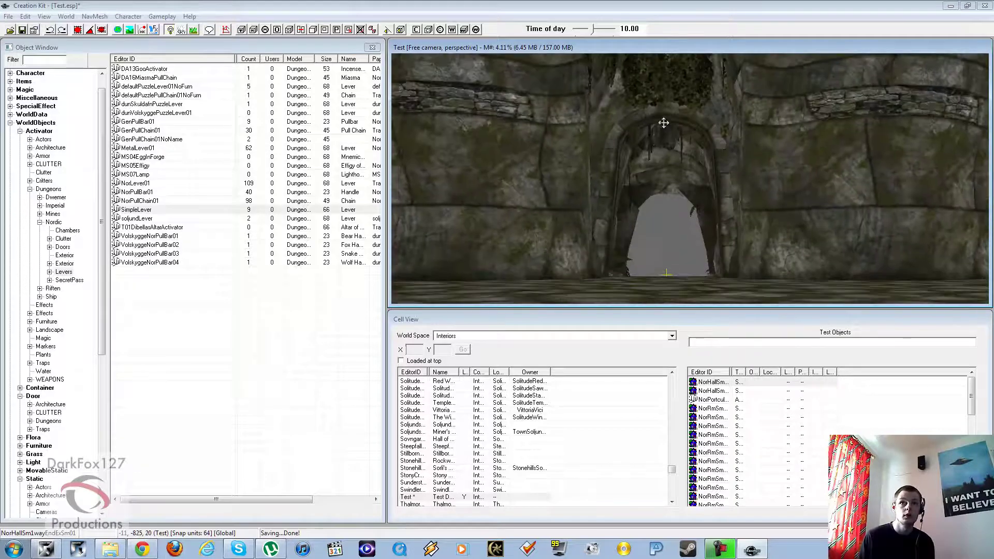
scroll(644, 93, down, 1)
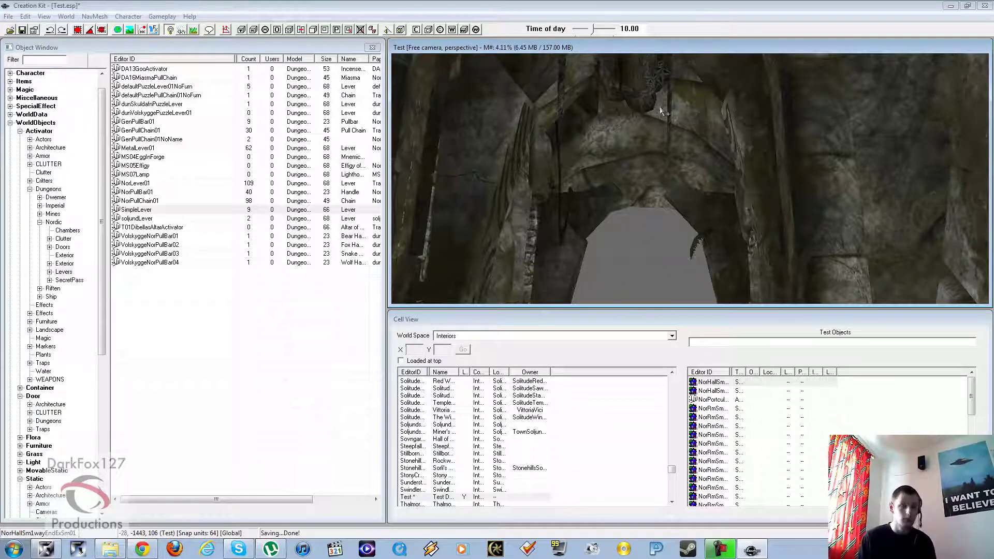
click(664, 80)
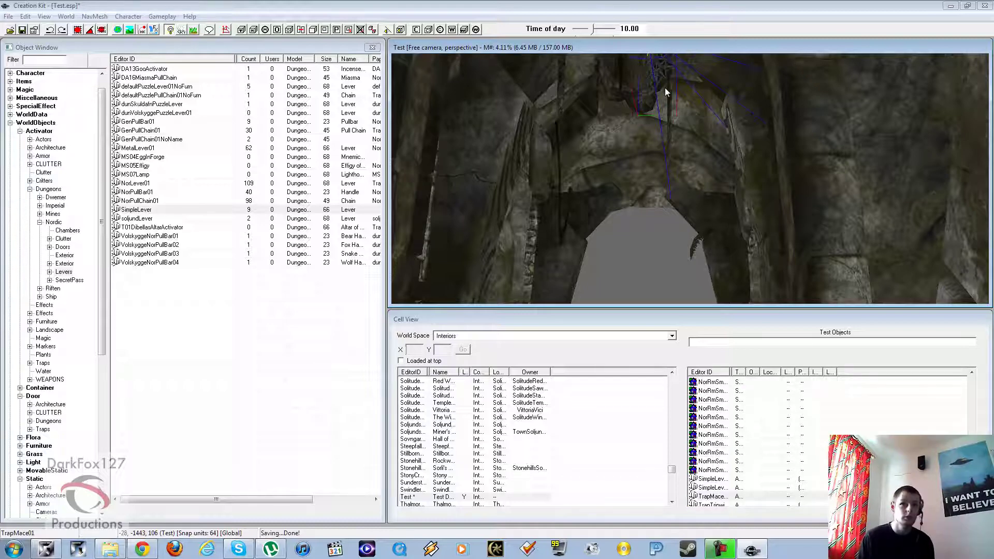
drag(664, 88, 654, 116)
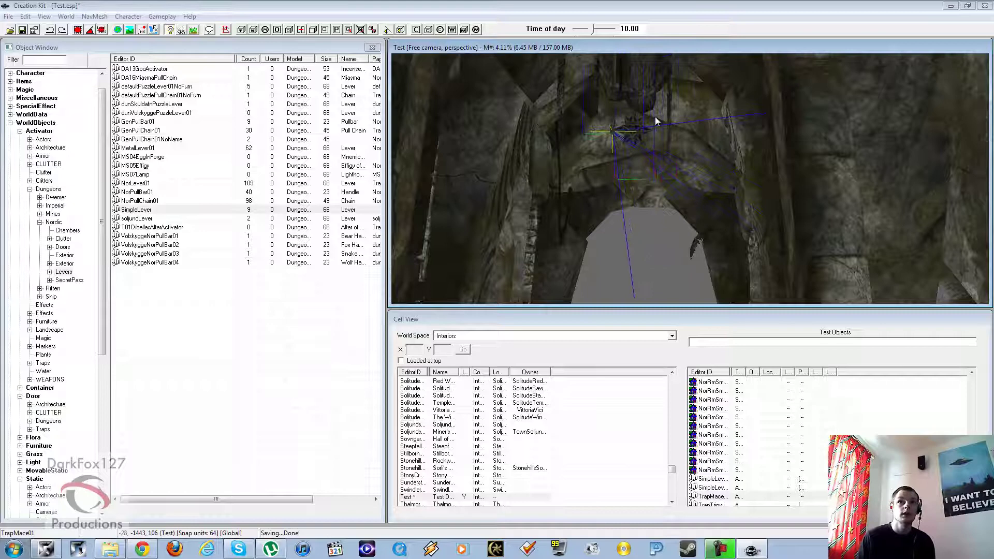
Step: Adjust the mace trap's height beneath the archway by moving it along the Z axis
shift+middle_drag(654, 117, 777, 192)
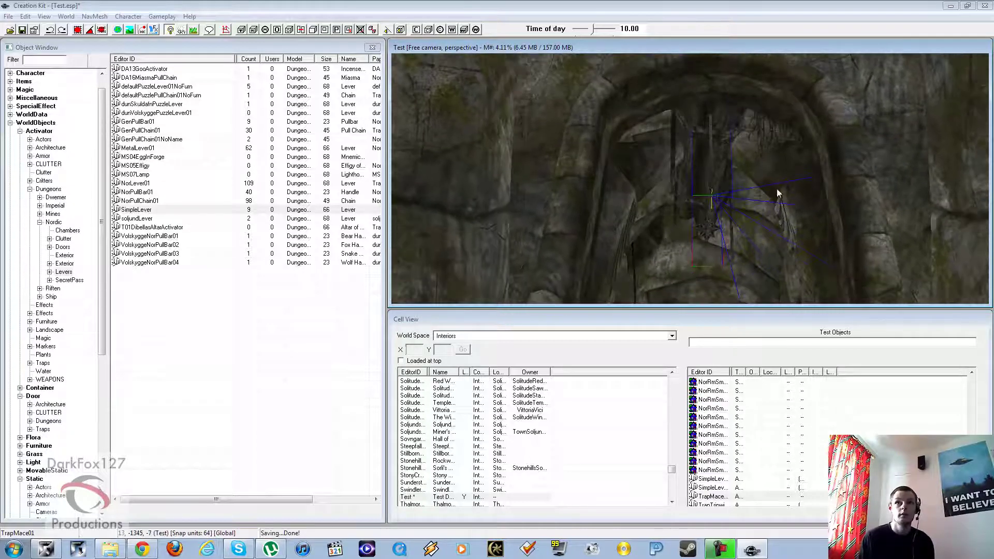
drag(712, 223, 712, 210)
key(z)
scroll(713, 210, down, 3)
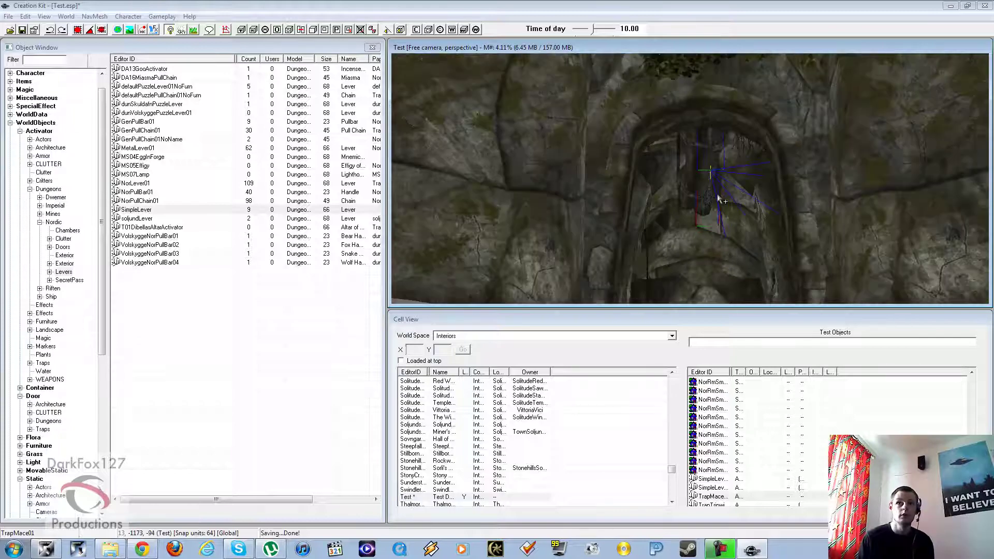
Step: Select the TrapTripwire01 tripwire on its own and move it from the empty space outside the cell into the room
scroll(719, 199, down, 5)
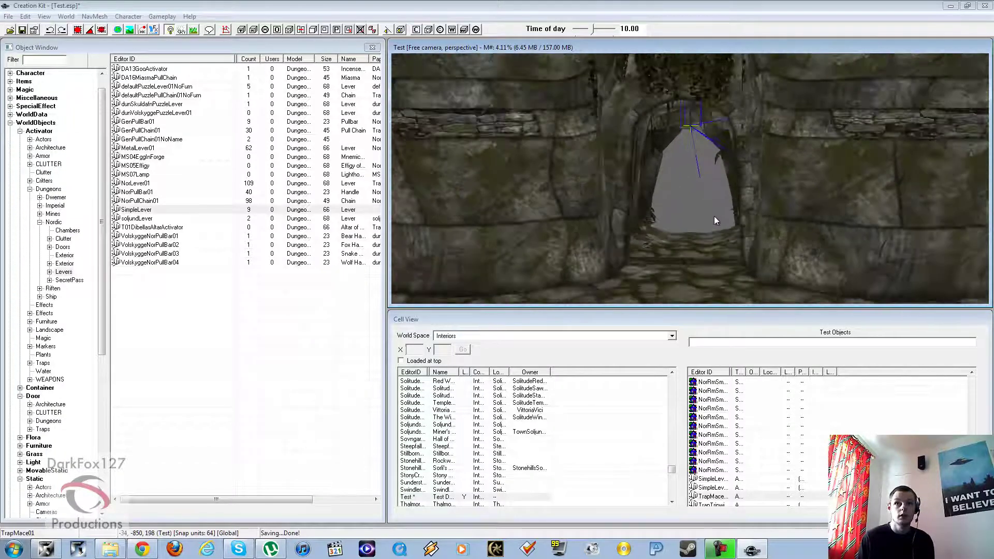
scroll(713, 216, down, 5)
shift+middle_drag(754, 201, 675, 186)
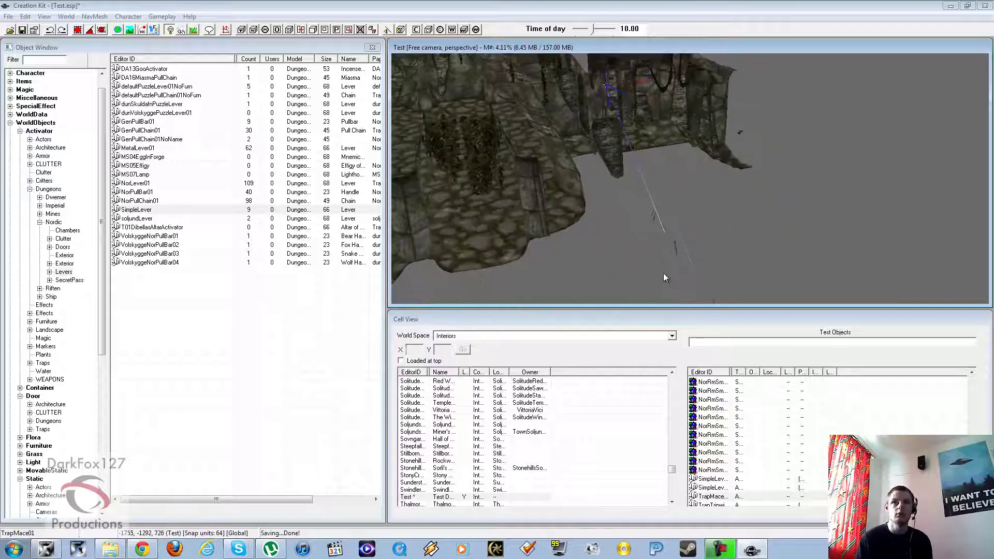
click(675, 245)
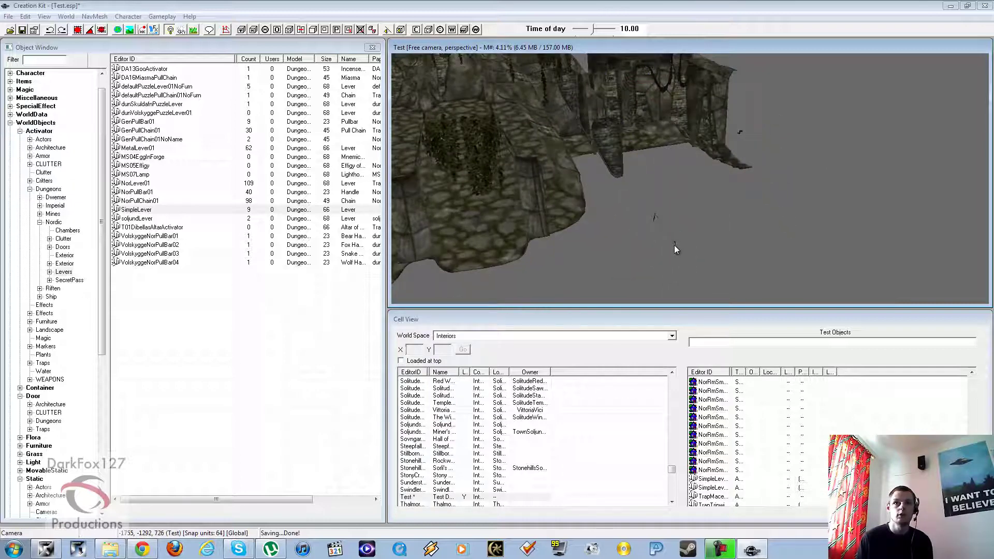
click(676, 245)
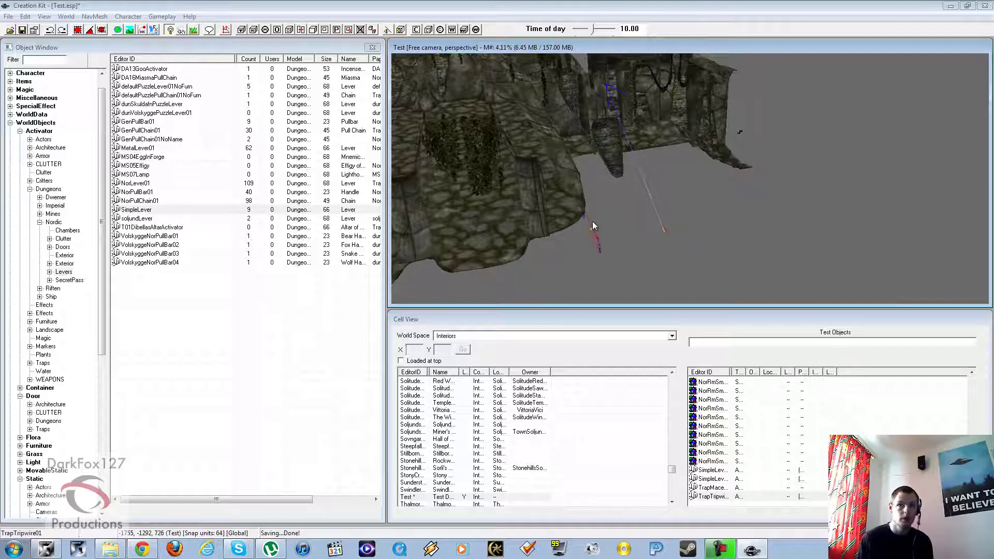
right_drag(583, 197, 566, 92)
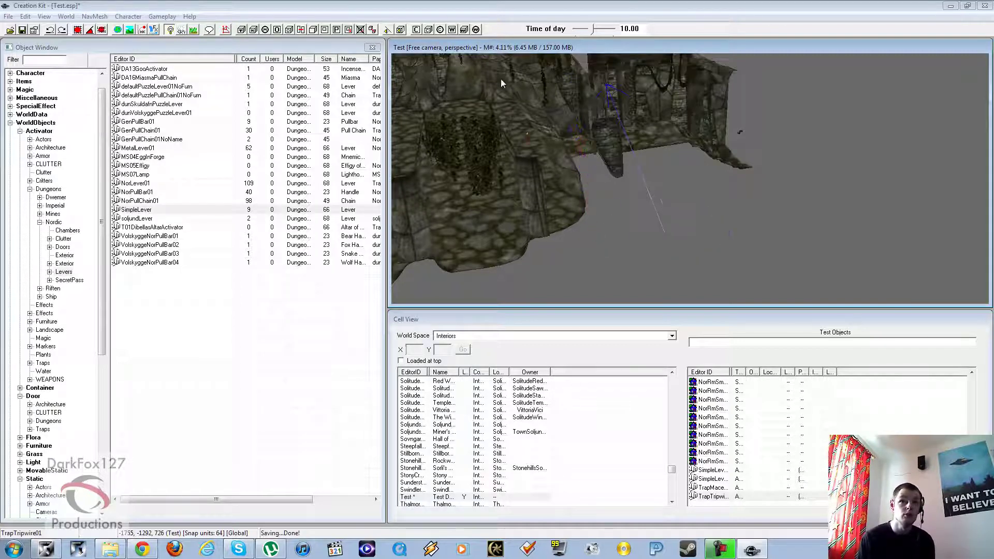
Step: Place the tripwire across the stone floor directly in front of the archway entrance
shift+middle_drag(495, 80, 644, 171)
scroll(676, 178, up, 5)
scroll(655, 171, up, 3)
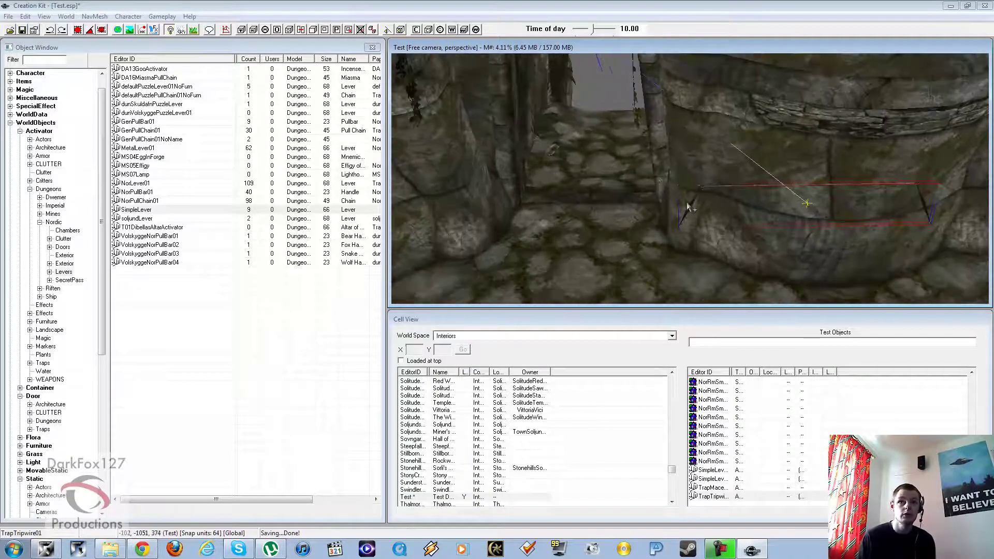
mouse_move(694, 200)
mouse_down()
mouse_move(604, 190)
mouse_move(563, 159)
mouse_move(558, 76)
mouse_move(538, 77)
mouse_move(534, 122)
mouse_move(558, 235)
mouse_up()
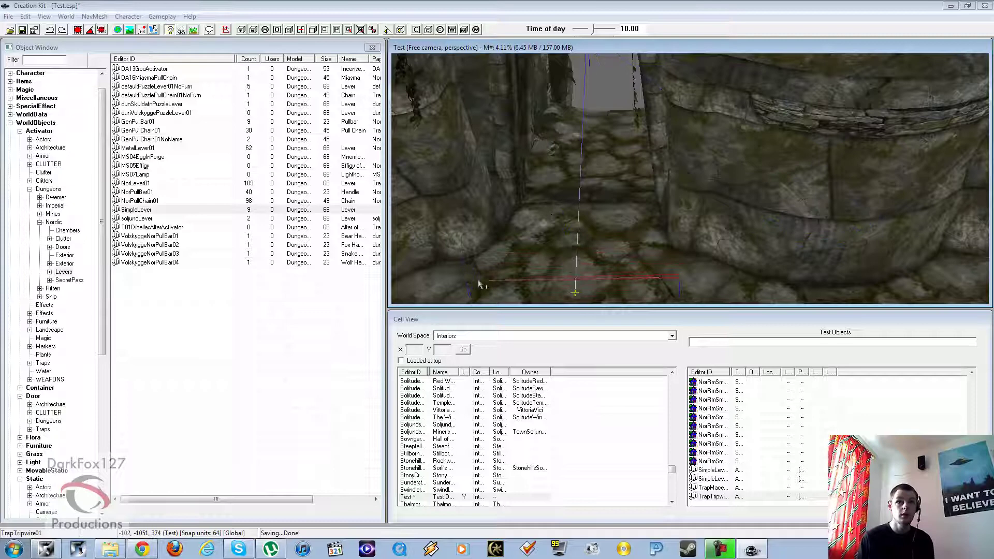
middle_drag(476, 282, 540, 217)
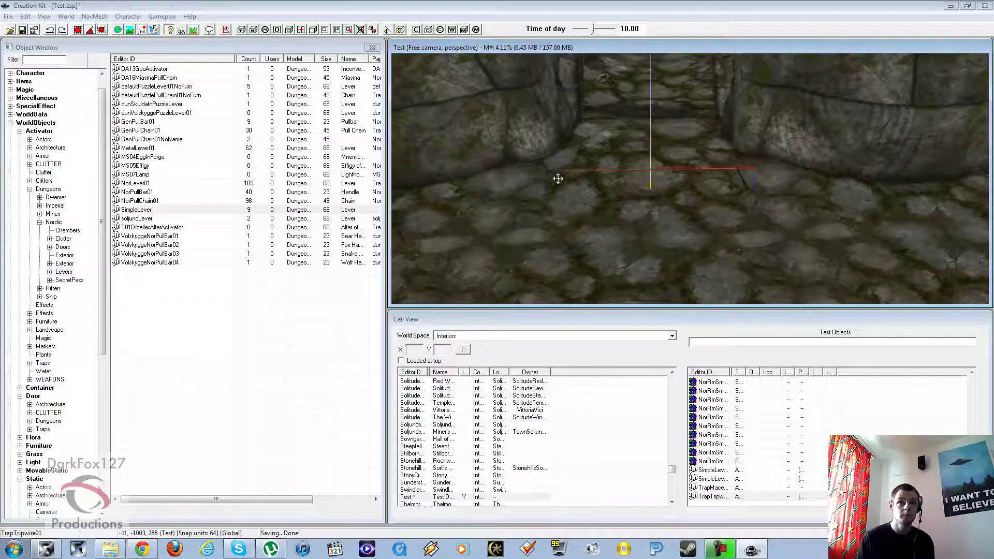
Step: Examine the tripwire in front of the archway and the surrounding room layout from several angles and from above
drag(559, 183, 559, 192)
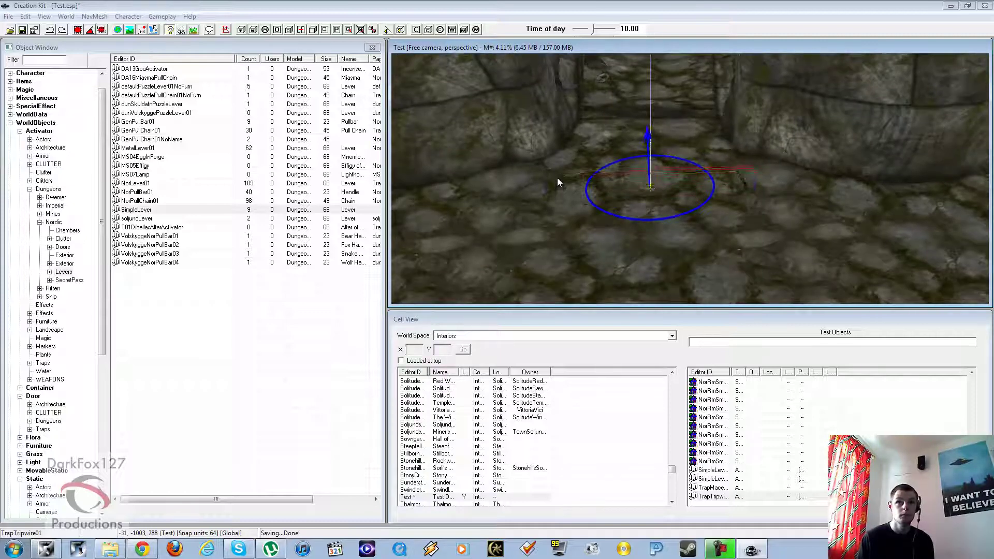
mouse_move(556, 179)
shift+middle_down()
mouse_move(588, 170)
mouse_move(567, 175)
mouse_move(582, 203)
mouse_move(594, 192)
shift+middle_up()
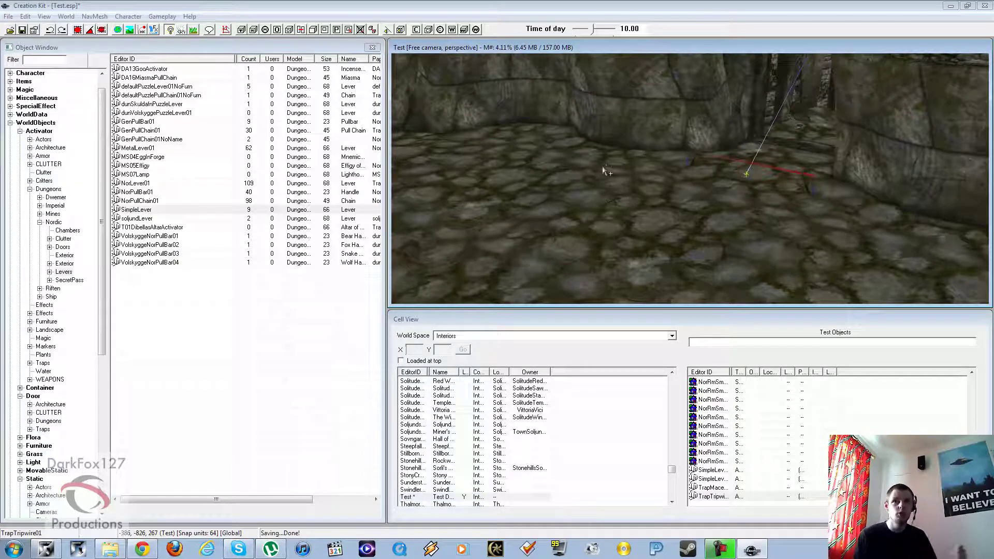
shift+middle_drag(647, 172, 741, 194)
click(817, 180)
double_click(720, 197)
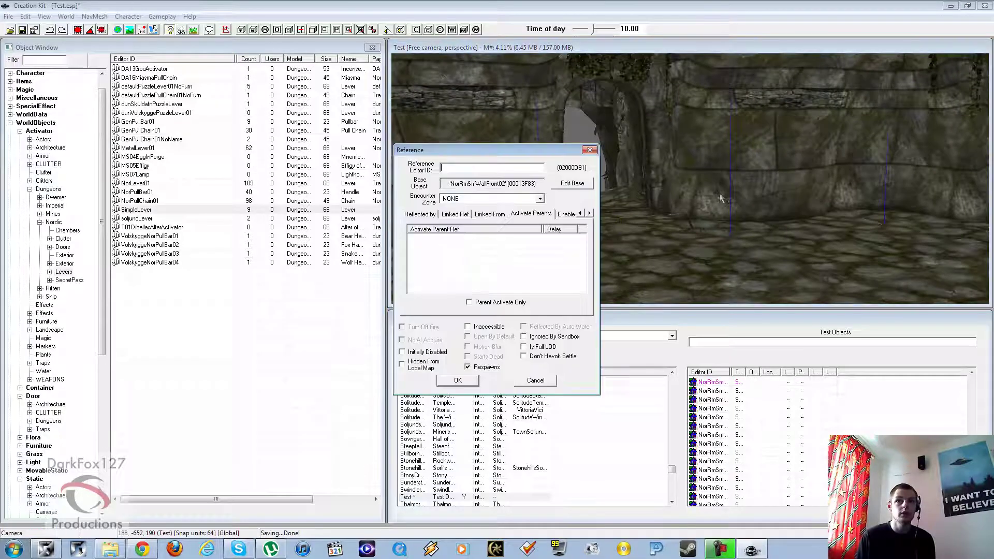
click(589, 151)
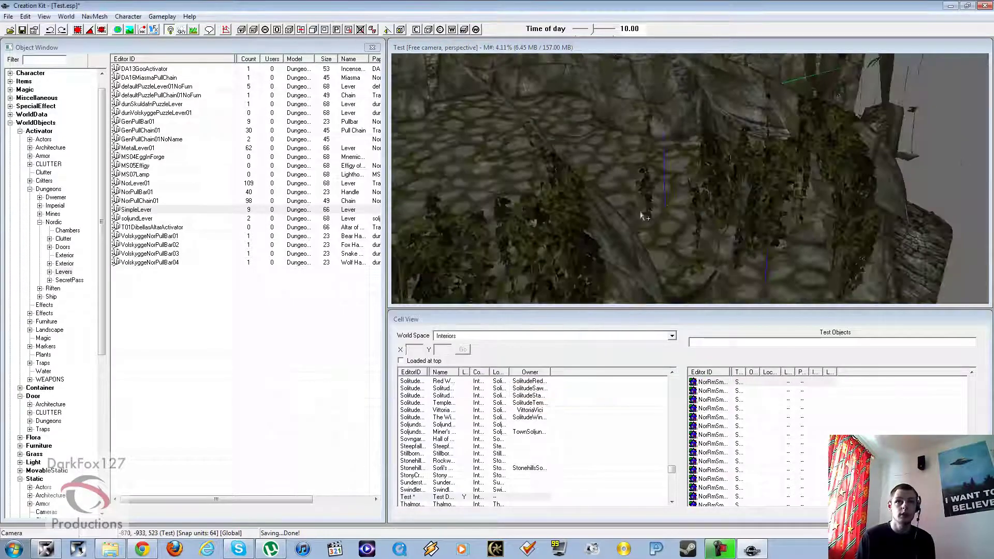
scroll(660, 206, down, 10)
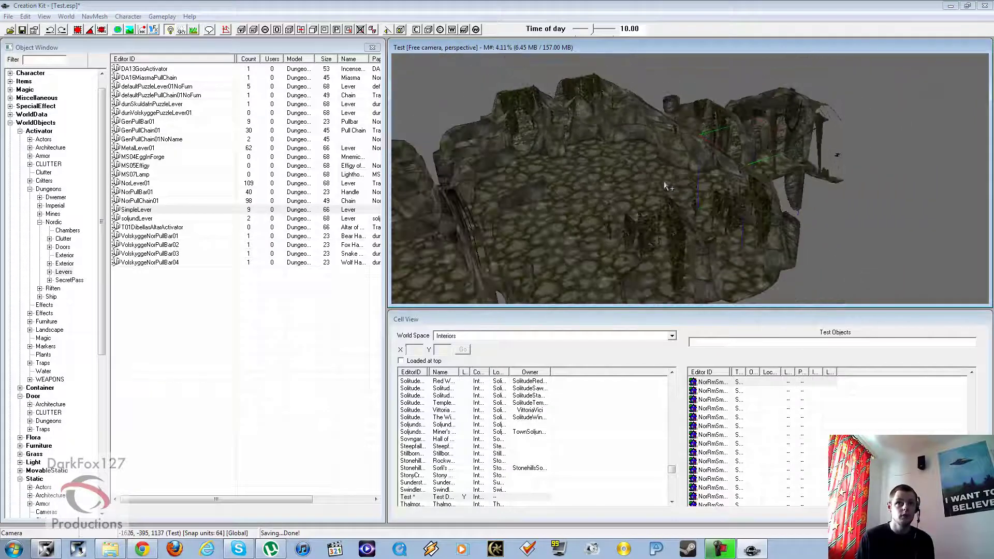
shift+middle_drag(653, 193, 623, 211)
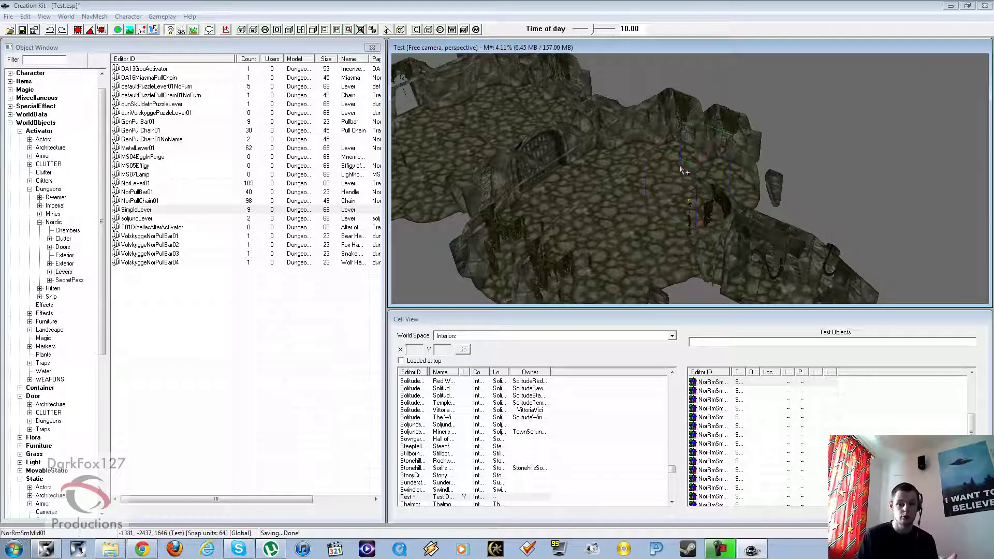
middle_drag(673, 165, 694, 175)
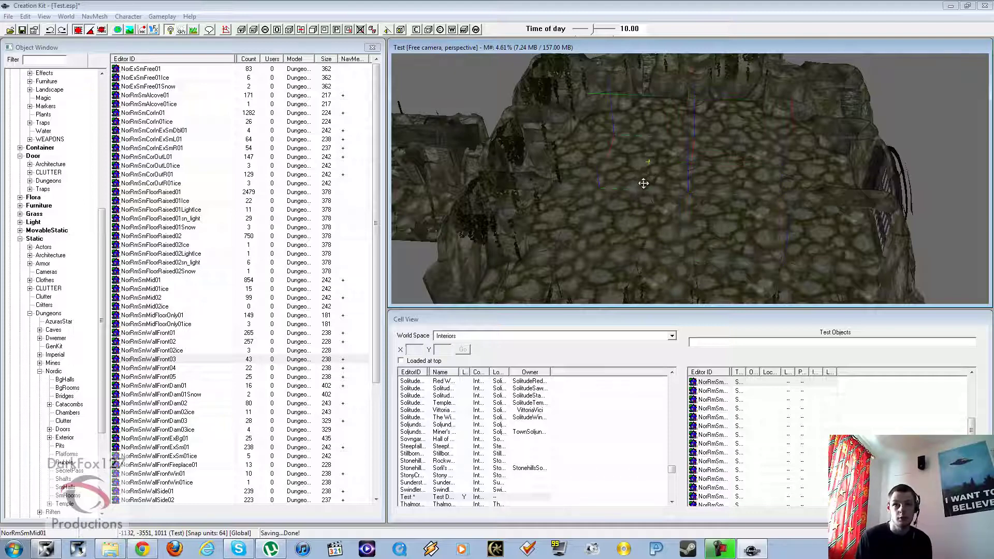
mouse_move(643, 183)
shift+middle_down()
mouse_move(645, 168)
mouse_move(641, 199)
mouse_move(637, 188)
shift+middle_up()
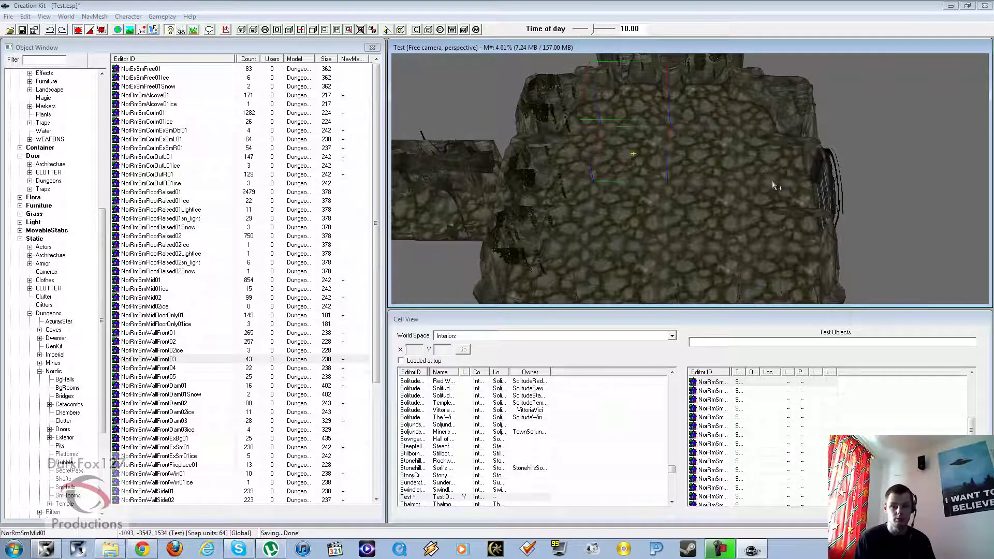
shift+middle_drag(774, 185, 458, 207)
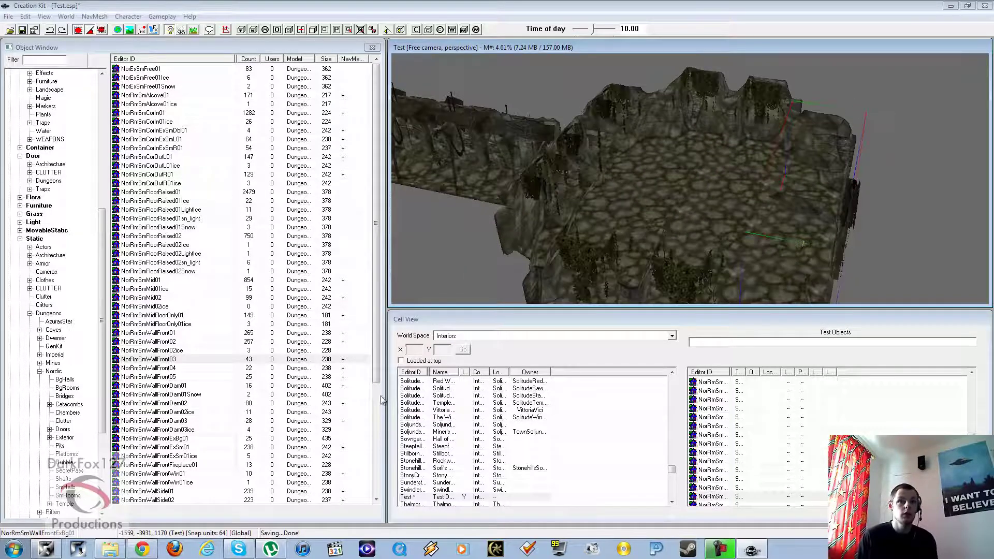
Step: Widen the cell list's EditorID column and load the WarehouseAmbushes cell, disabling all warnings while it loads
drag(429, 374, 490, 374)
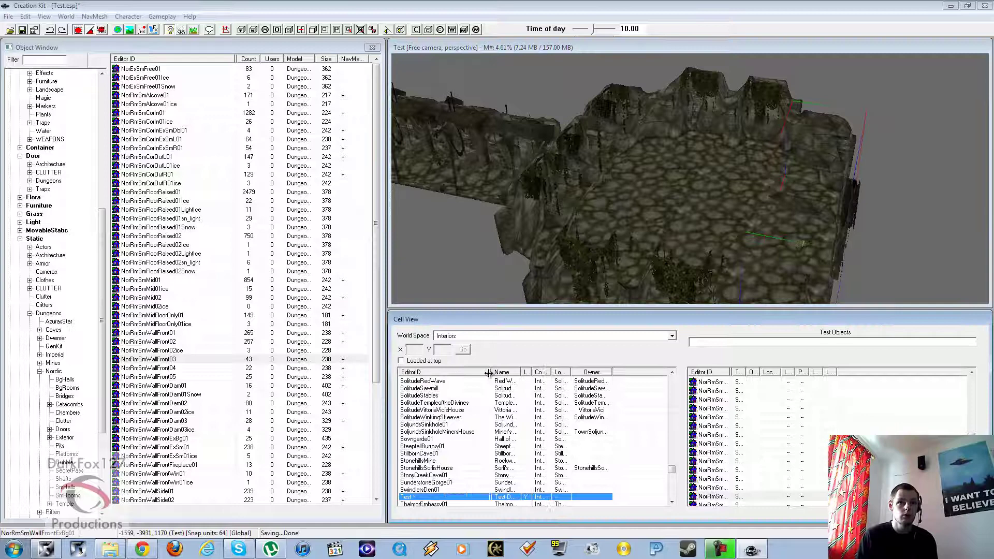
key(w)
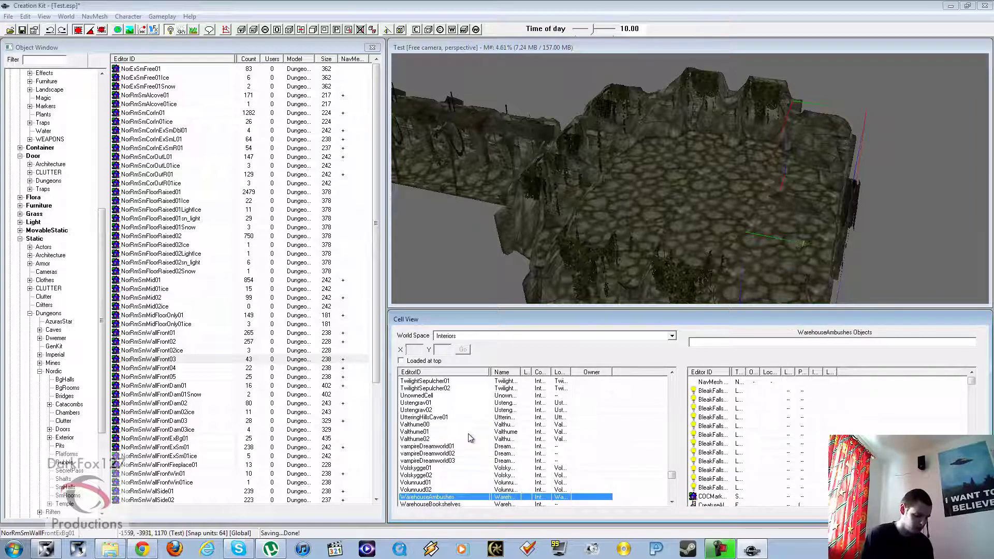
scroll(470, 437, down, 4)
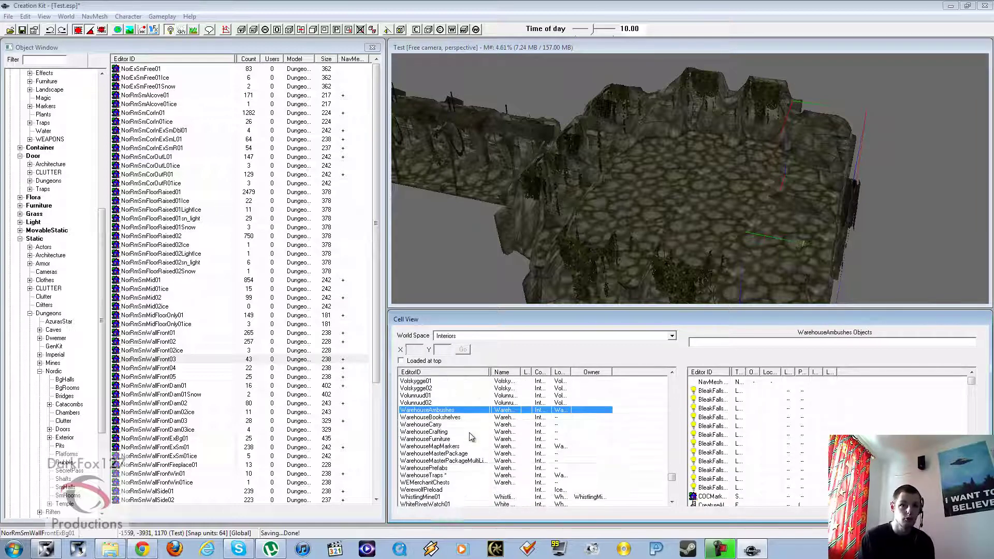
click(446, 416)
double_click(449, 410)
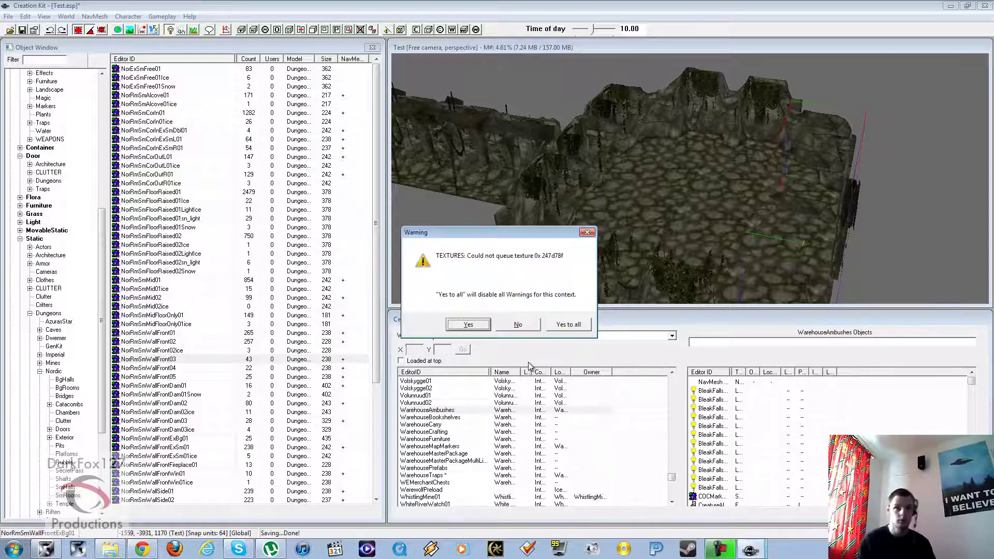
key(Tab)
key(Tab)
key(Return)
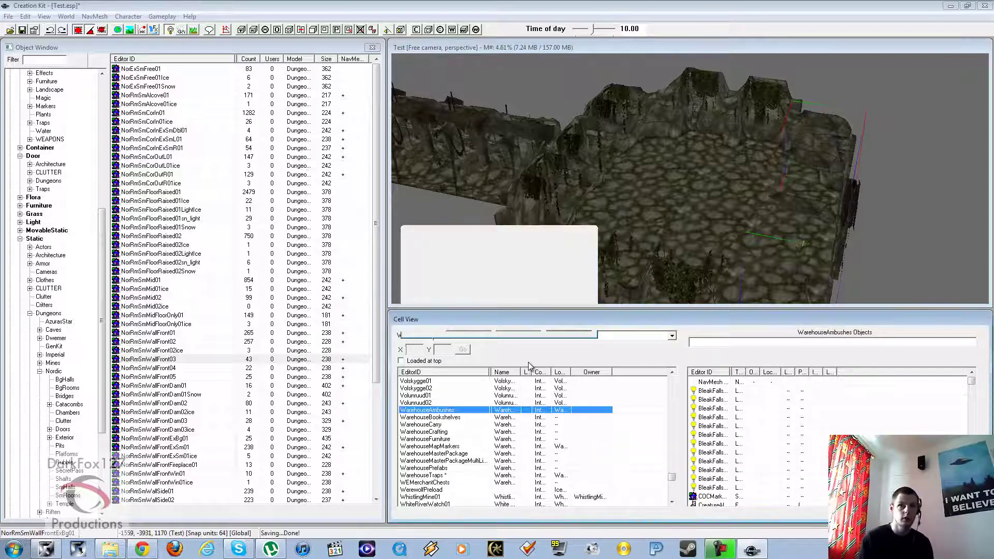
Step: Look through the ambush set-ups in WarehouseAmbushes for a sarcophagus and inspect it up close
scroll(649, 169, down, 10)
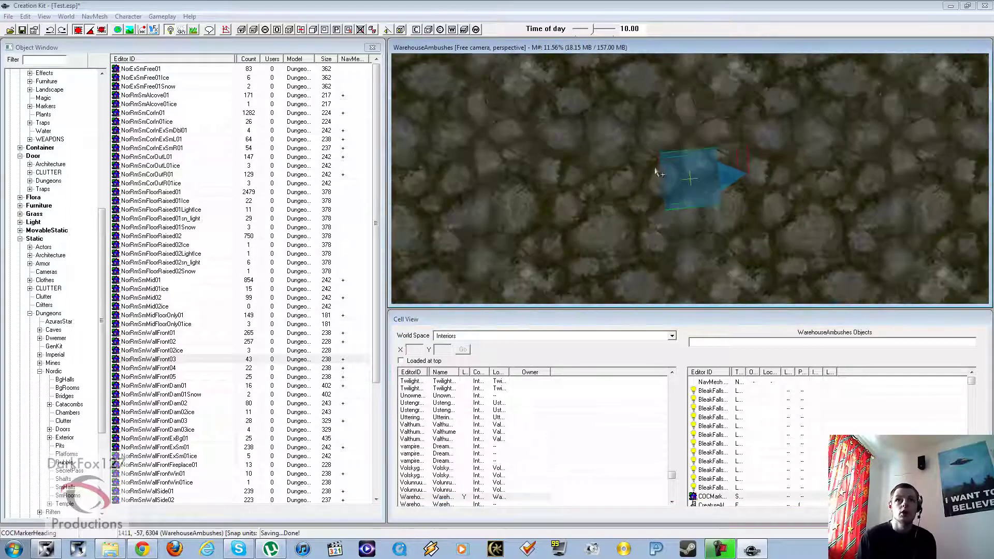
scroll(655, 173, down, 10)
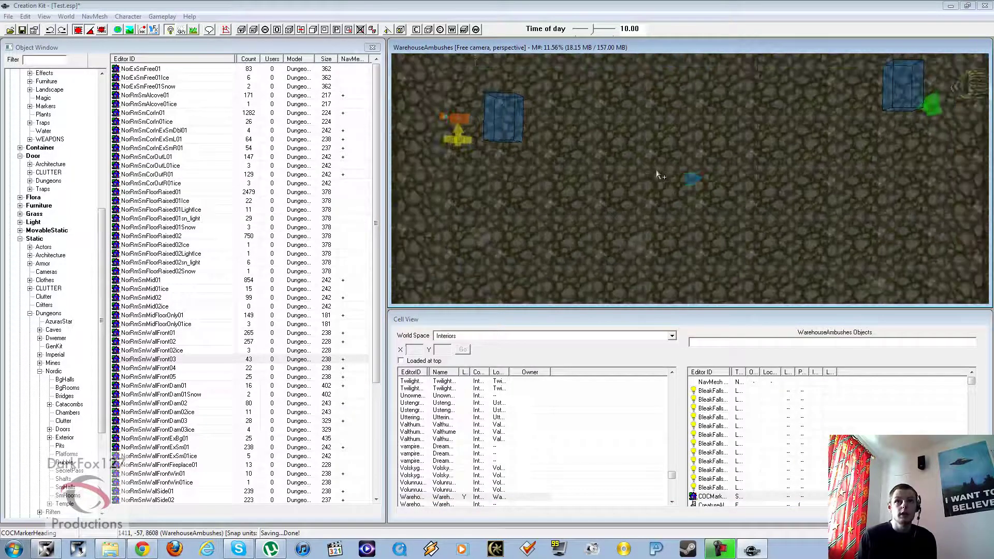
middle_drag(689, 162, 664, 296)
middle_drag(707, 103, 680, 192)
scroll(680, 192, up, 8)
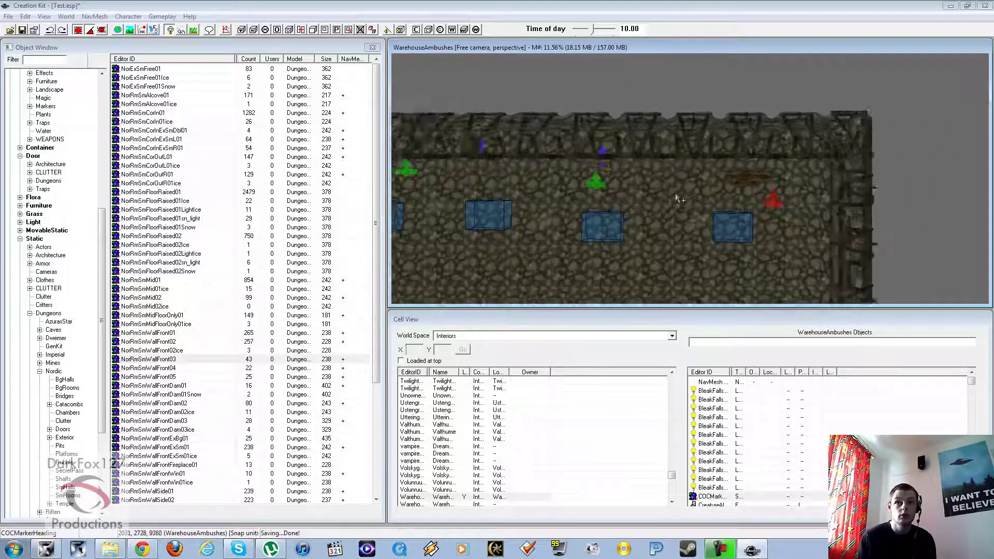
middle_drag(770, 236, 831, 168)
click(786, 184)
scroll(830, 169, down, 5)
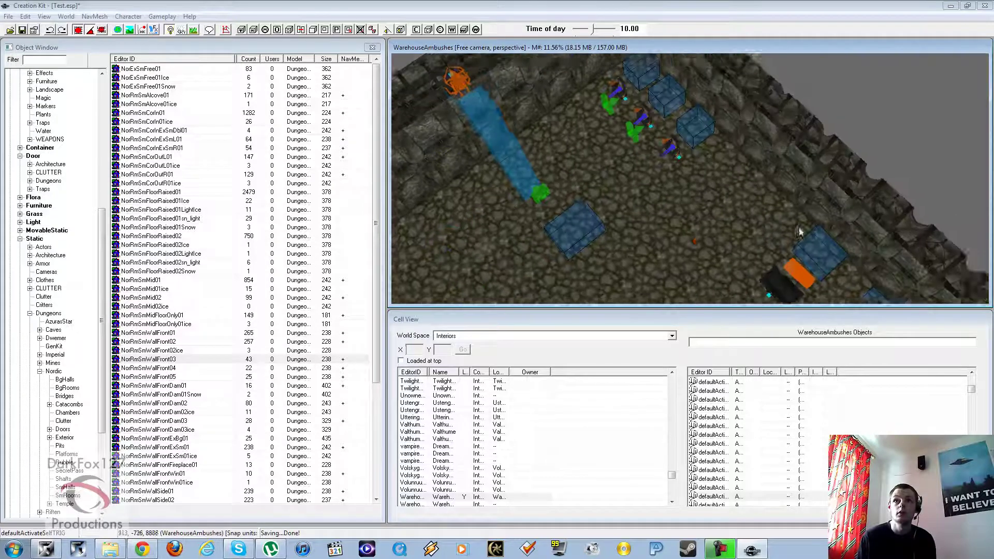
middle_drag(801, 228, 714, 137)
click(643, 139)
shift+middle_drag(643, 139, 717, 198)
scroll(659, 149, up, 6)
scroll(723, 207, up, 3)
scroll(723, 203, up, 2)
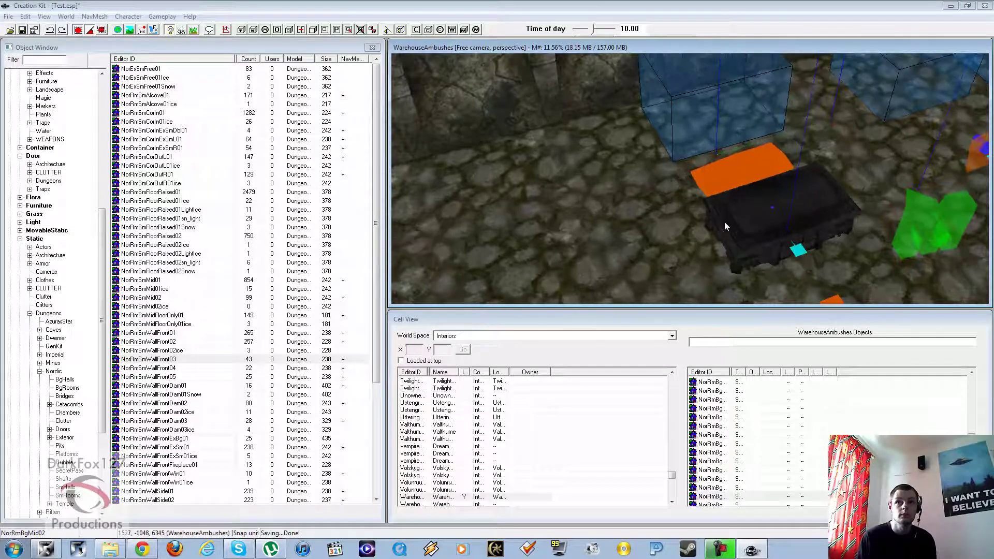
double_click(724, 222)
click(595, 152)
shift+middle_drag(684, 169, 664, 176)
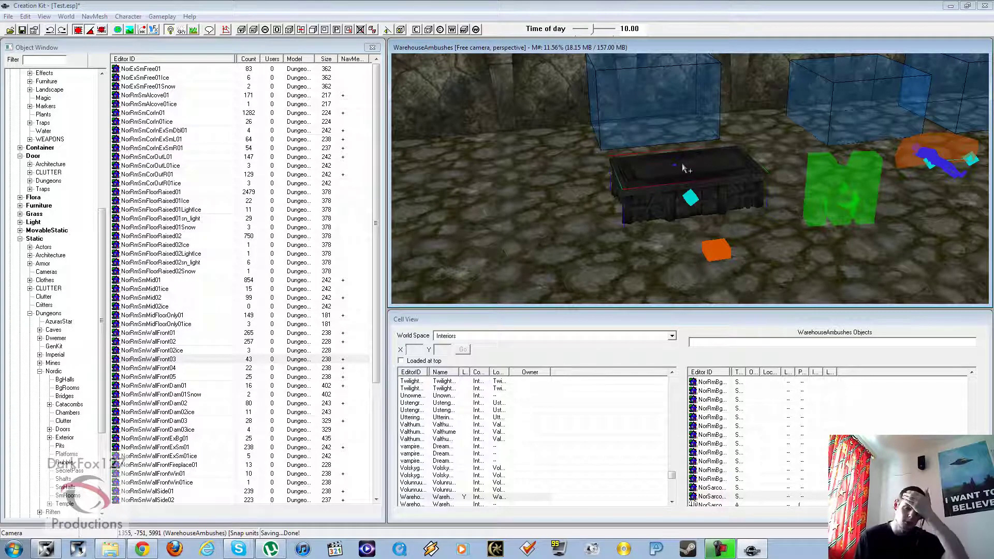
Step: Examine the sarcophagus ambush's parts one by one: the lid, the base, the markers and the trigger box
click(708, 172)
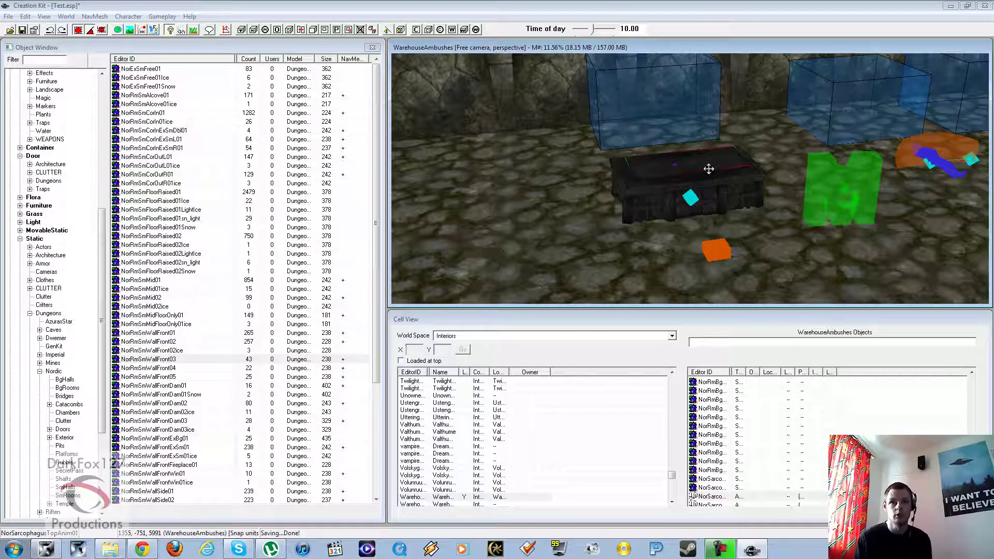
click(703, 198)
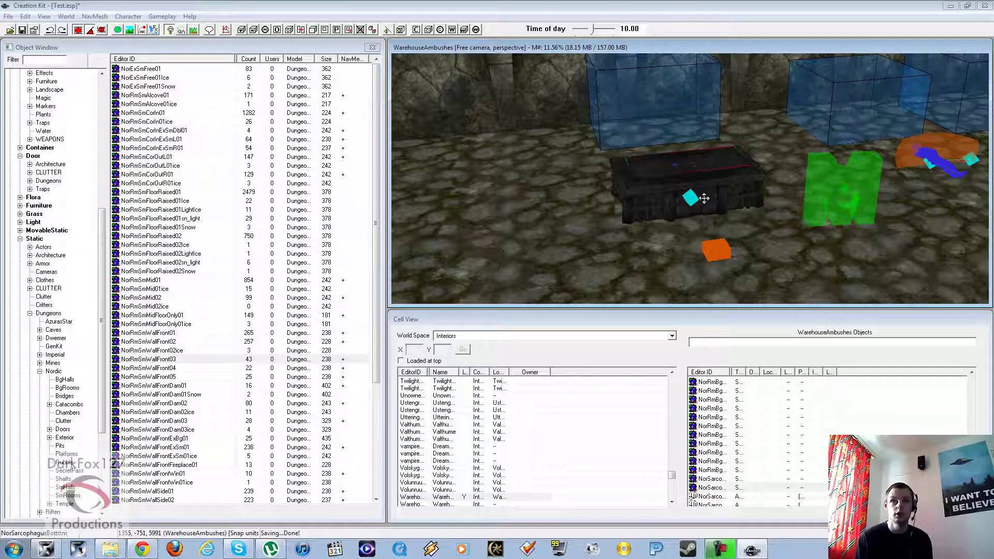
scroll(698, 178, up, 1)
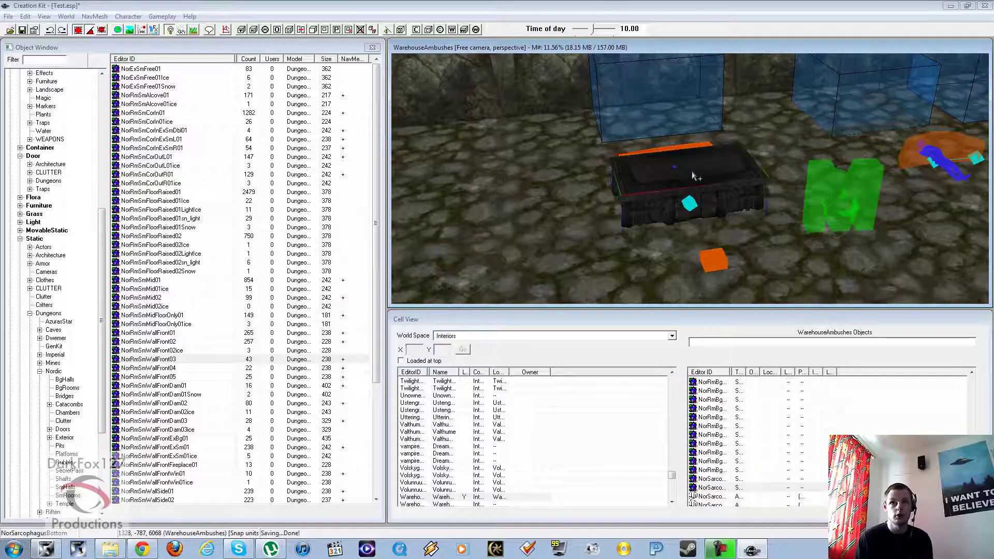
click(704, 171)
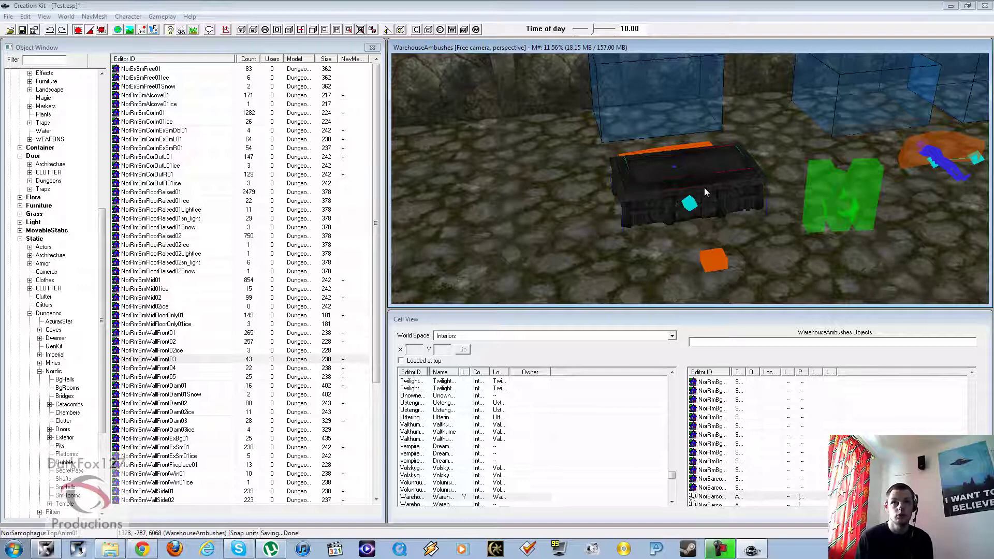
click(824, 207)
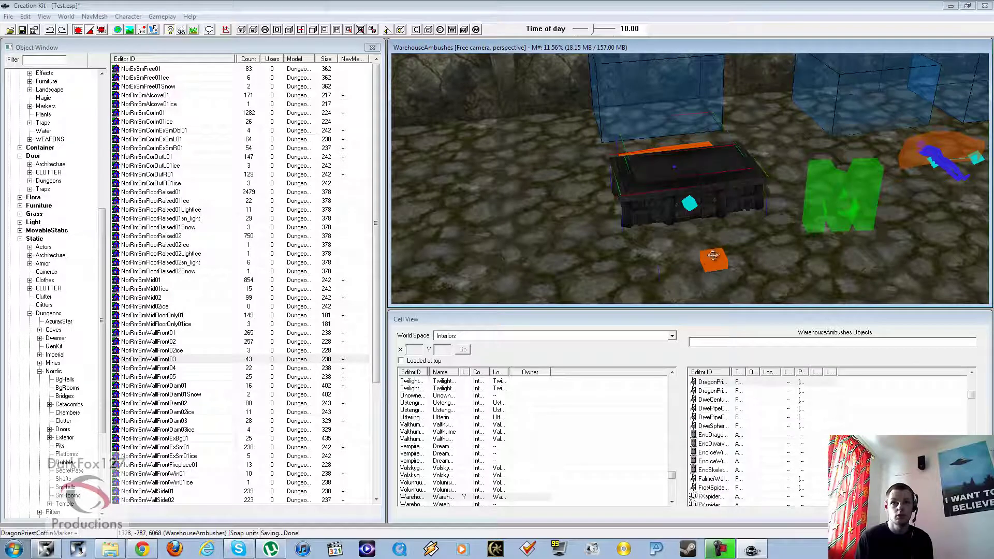
click(823, 195)
click(671, 92)
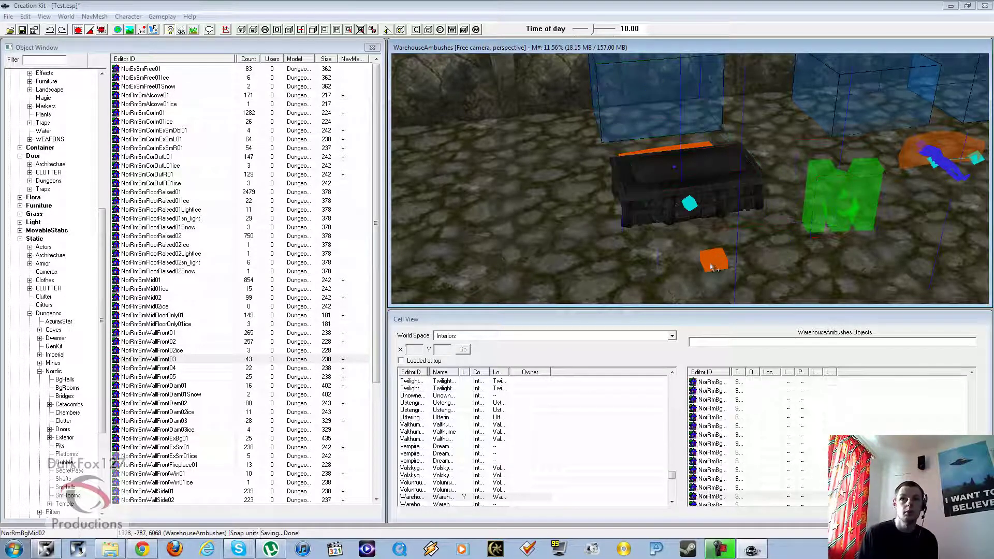
Step: Select the sarcophagus pieces, their markers and the trigger box above them together and copy the whole ambush set
click(709, 261)
click(691, 170)
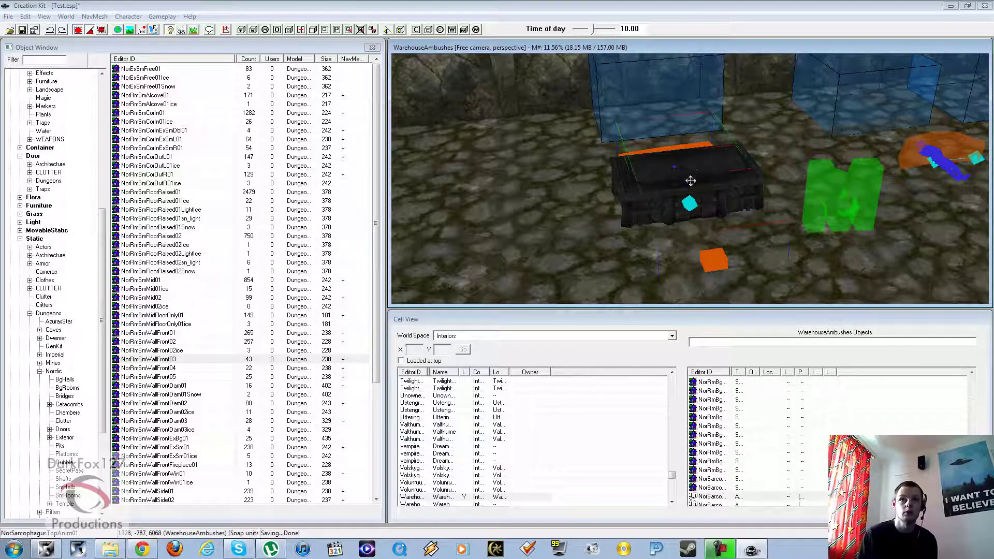
click(693, 95)
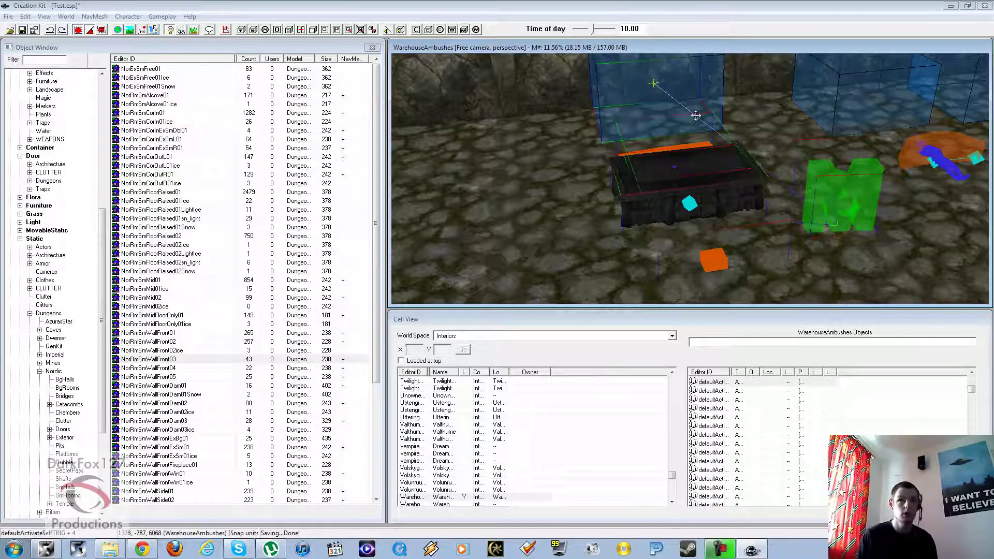
scroll(695, 150, down, 4)
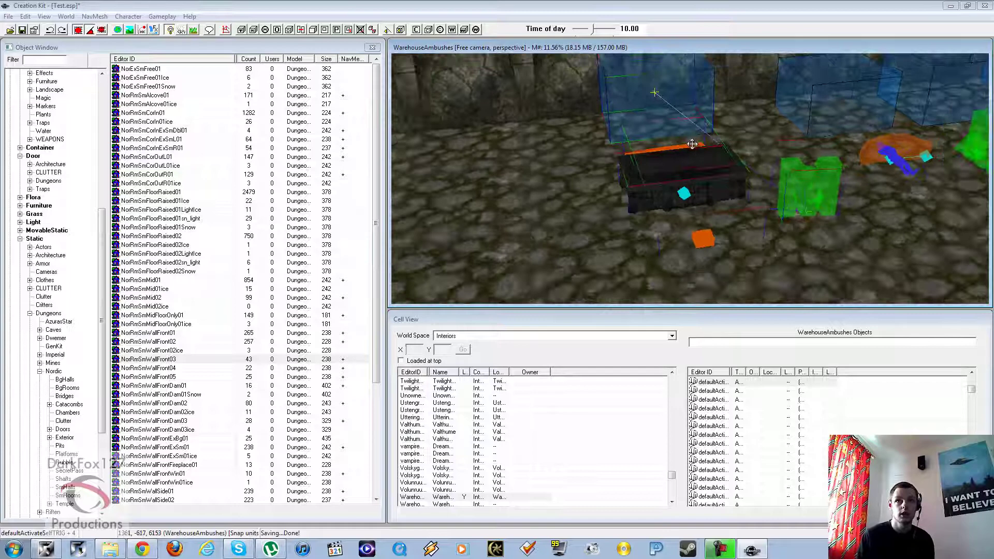
middle_drag(695, 136, 694, 152)
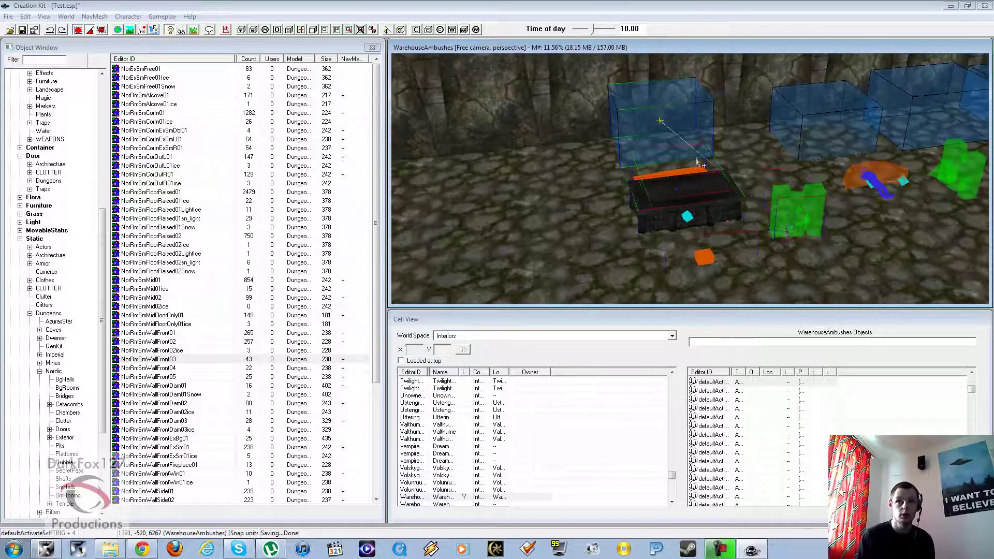
click(583, 178)
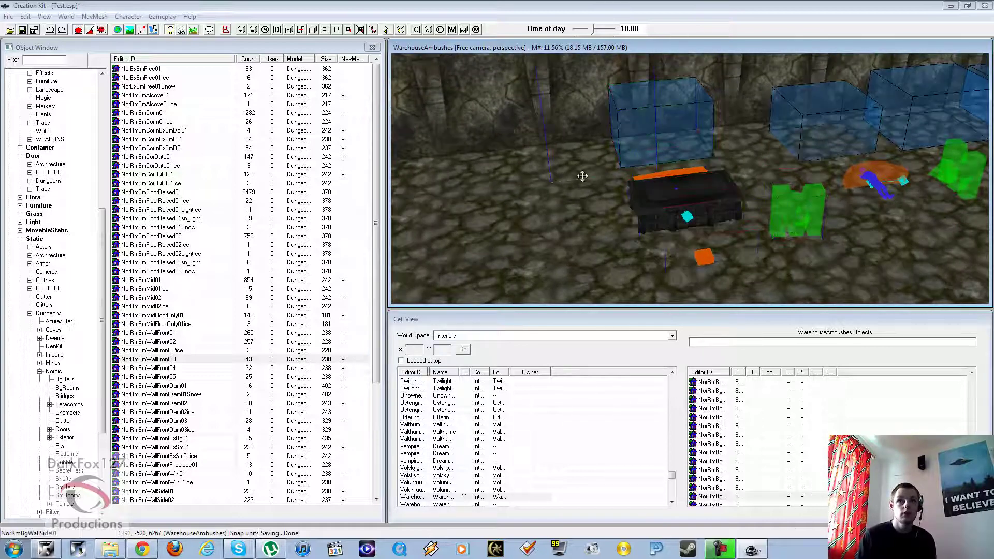
Step: Find the Test cell in the interiors list and load it again
click(472, 417)
key(t)
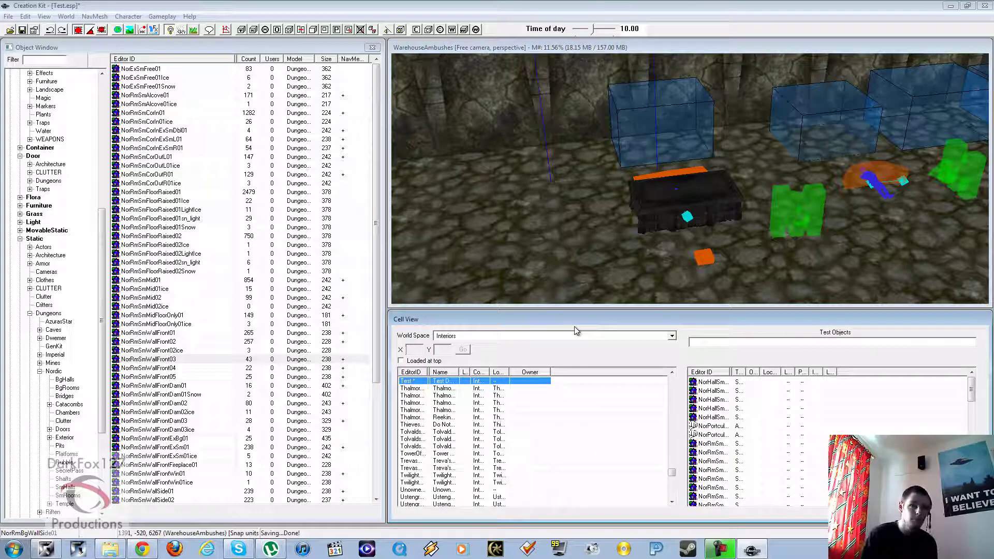
click(681, 152)
Step: Paste the copied sarcophagus ambush set onto the stone floor of the room with the portcullis
scroll(681, 151, down, 10)
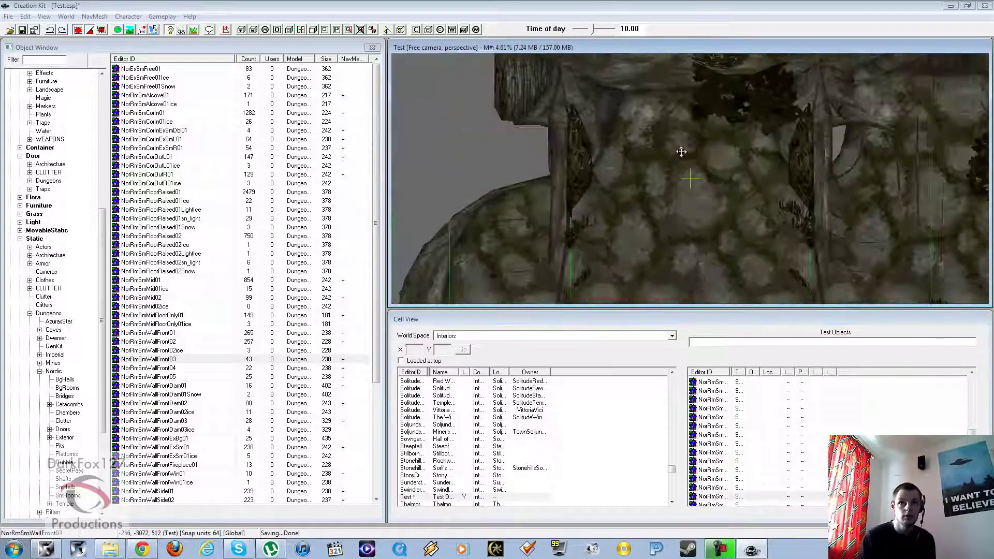
scroll(691, 169, down, 10)
mouse_move(692, 169)
middle_down()
mouse_move(731, 160)
mouse_move(675, 170)
middle_up()
right_click(676, 169)
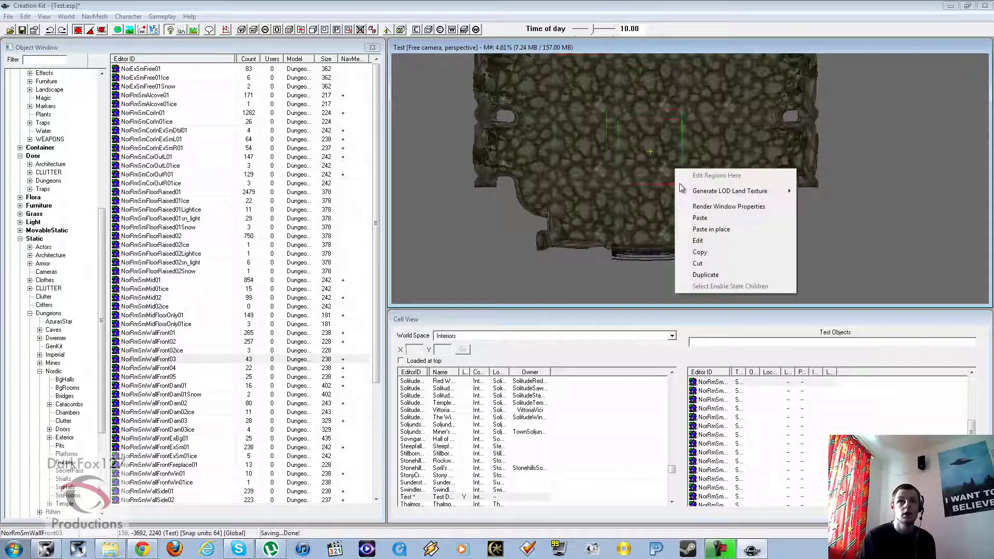
click(699, 218)
shift+middle_drag(691, 222, 693, 179)
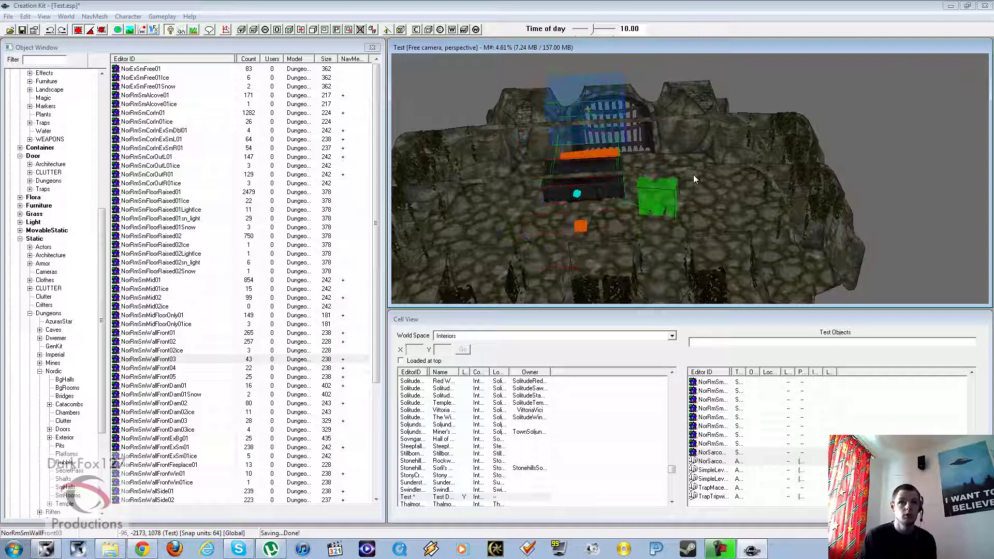
Step: Move the whole pasted ambush set out of the room into the empty space beside it
drag(693, 175, 938, 97)
middle_drag(892, 118, 832, 150)
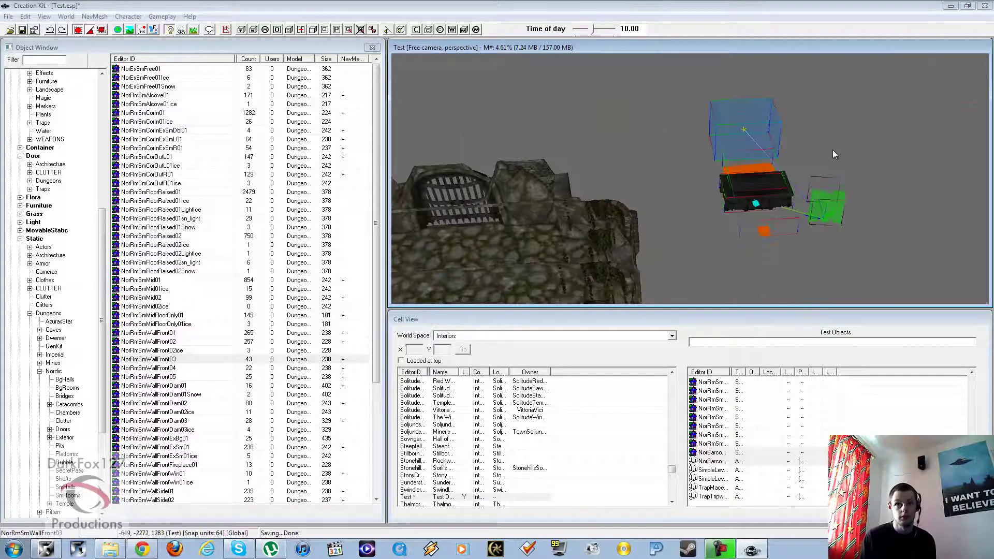
click(832, 150)
Step: Select the sarcophagus lid, base and coffin marker together and move them back into the room in front of the portcullis
click(760, 199)
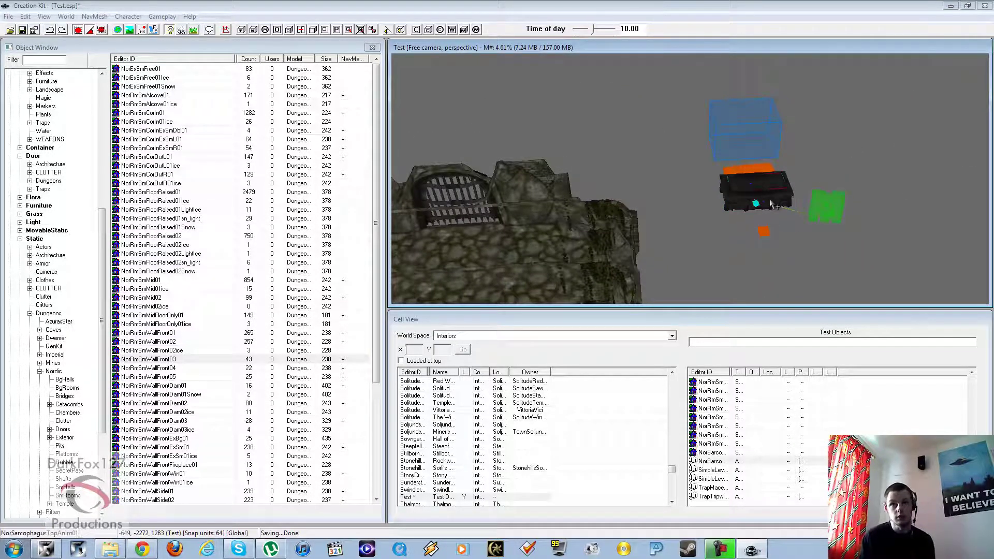
ctrl+click(763, 205)
ctrl+click(763, 231)
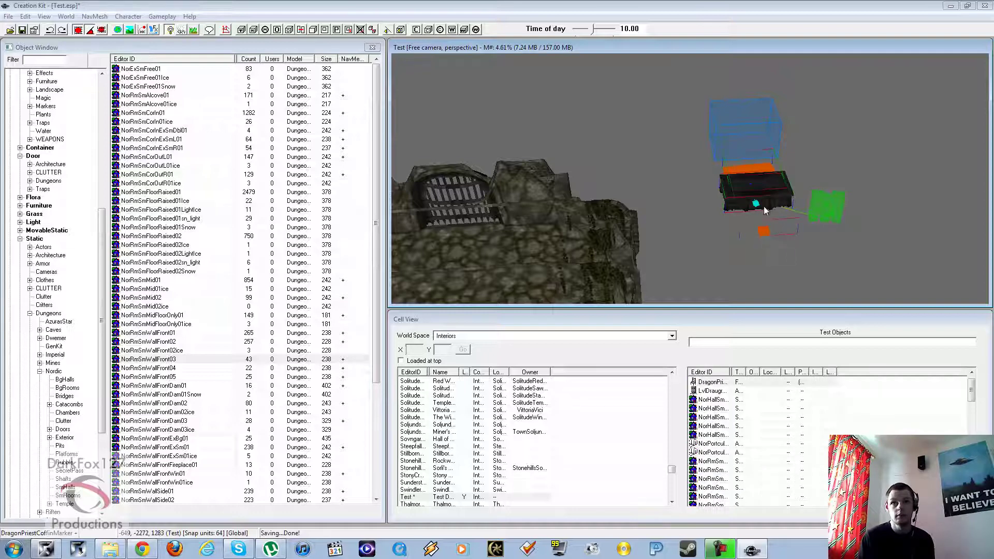
mouse_move(772, 187)
mouse_down()
mouse_move(735, 201)
mouse_move(474, 212)
mouse_move(461, 225)
mouse_up()
middle_drag(460, 225, 524, 213)
scroll(525, 212, up, 3)
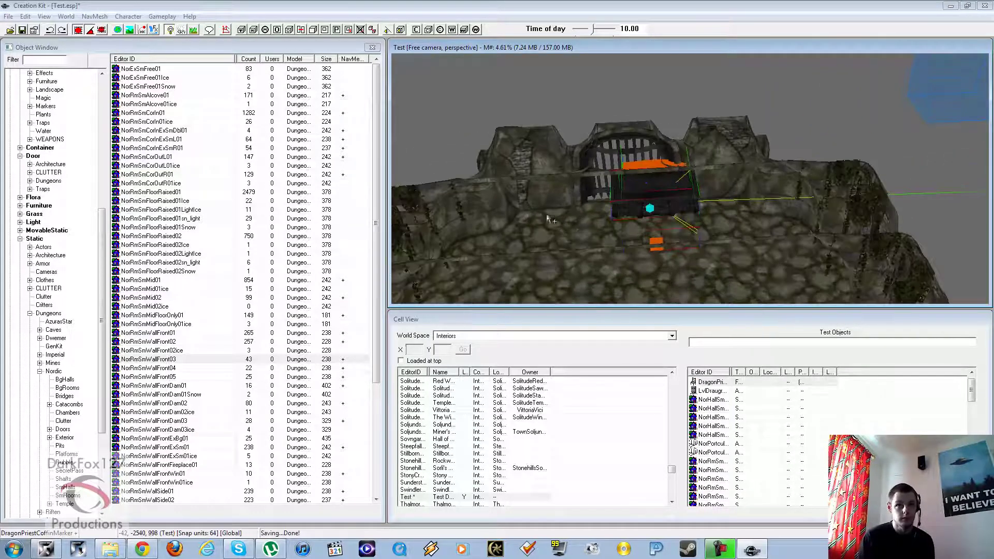
mouse_move(661, 207)
mouse_down()
mouse_move(625, 222)
mouse_move(635, 282)
mouse_up()
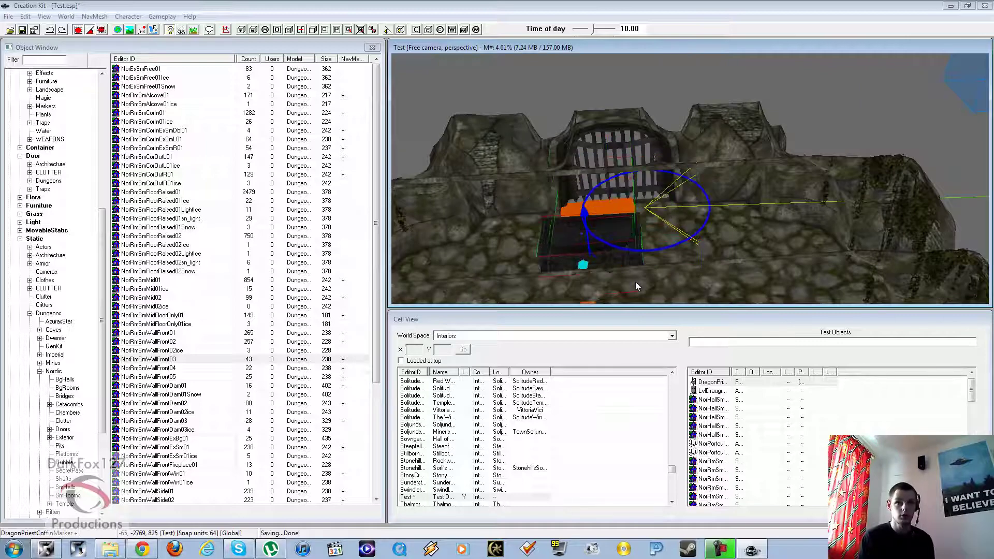
Step: Fine-position the selected sarcophagus pieces and coffin marker on the stone floor in front of the portcullis
scroll(594, 236, up, 2)
mouse_move(595, 236)
middle_down()
mouse_move(592, 207)
mouse_move(601, 209)
middle_up()
scroll(592, 208, up, 4)
key(ctrl+q)
key(q)
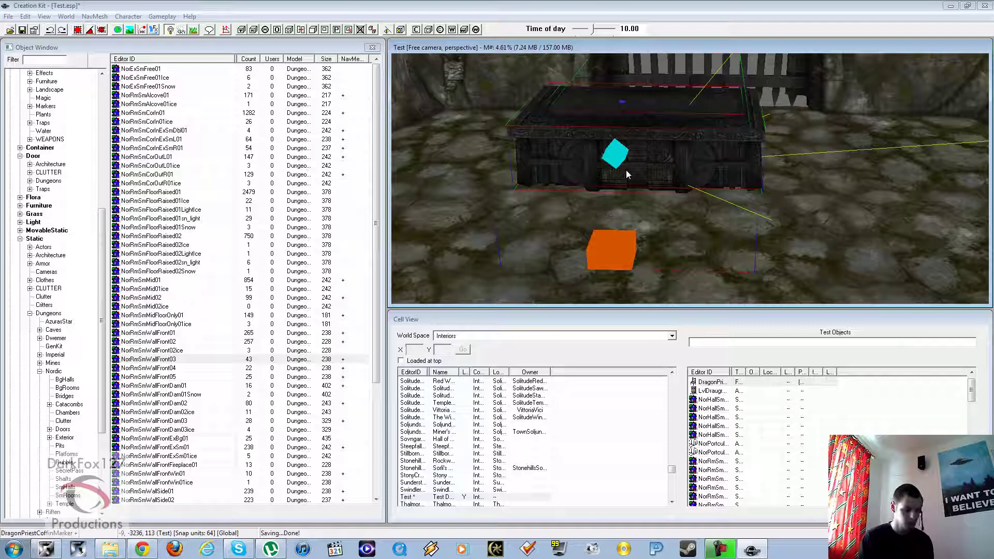
key(z)
mouse_move(625, 169)
mouse_down()
mouse_move(628, 190)
mouse_move(640, 179)
mouse_move(656, 190)
mouse_move(650, 165)
mouse_move(646, 184)
mouse_up()
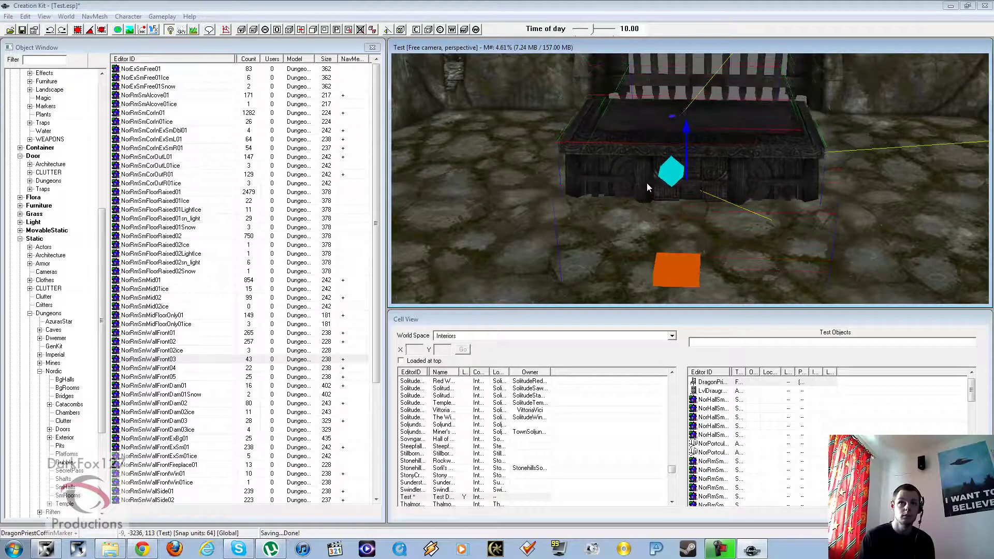
Step: Move the blue defaultActivateSelfTRIG box from outside the room to a place over the sarcophagus
scroll(712, 201, down, 2)
middle_drag(713, 201, 659, 203)
scroll(653, 202, down, 5)
middle_drag(710, 182, 613, 203)
click(805, 150)
right_drag(668, 194, 660, 198)
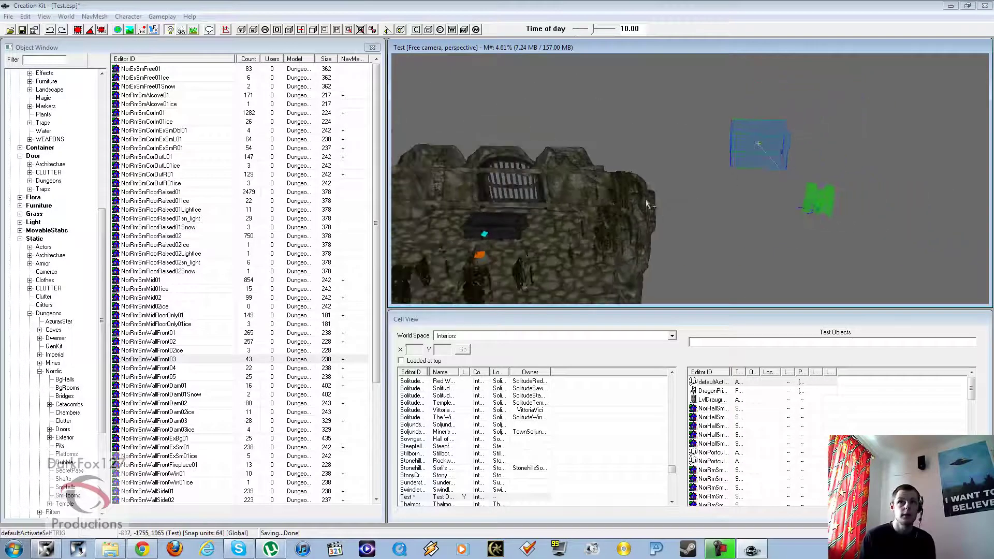
middle_drag(646, 201, 664, 204)
scroll(696, 209, up, 1)
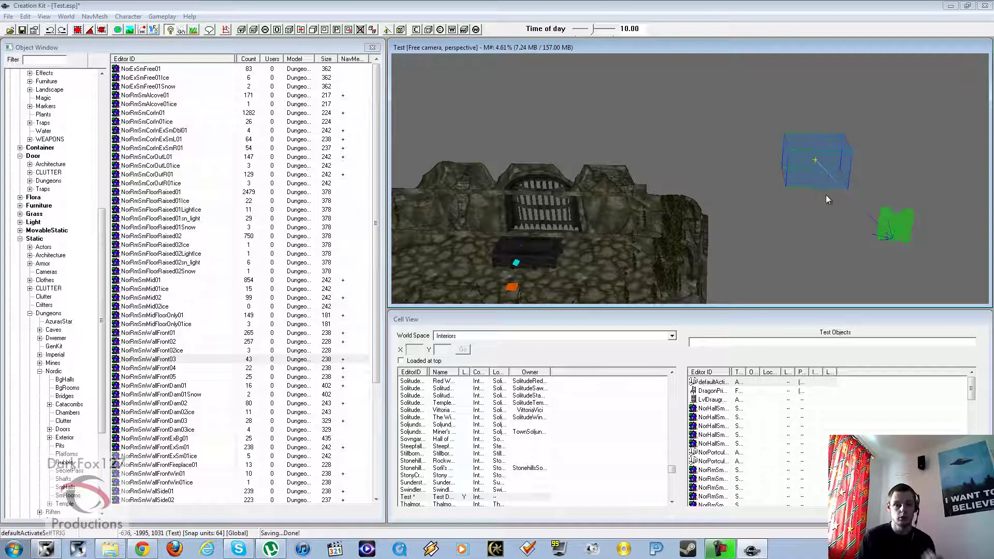
drag(808, 174, 571, 233)
middle_drag(744, 180, 715, 179)
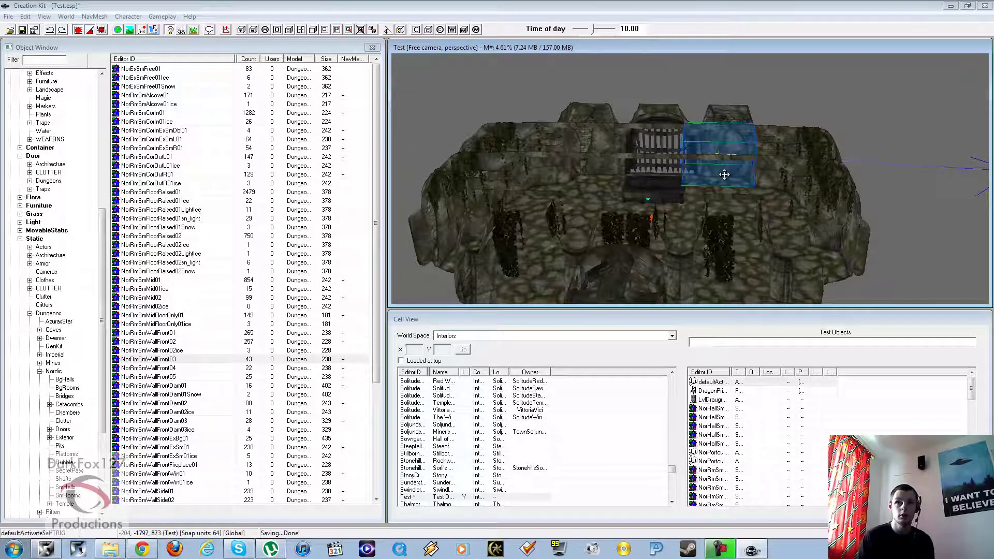
drag(723, 173, 637, 166)
shift+middle_drag(637, 166, 636, 245)
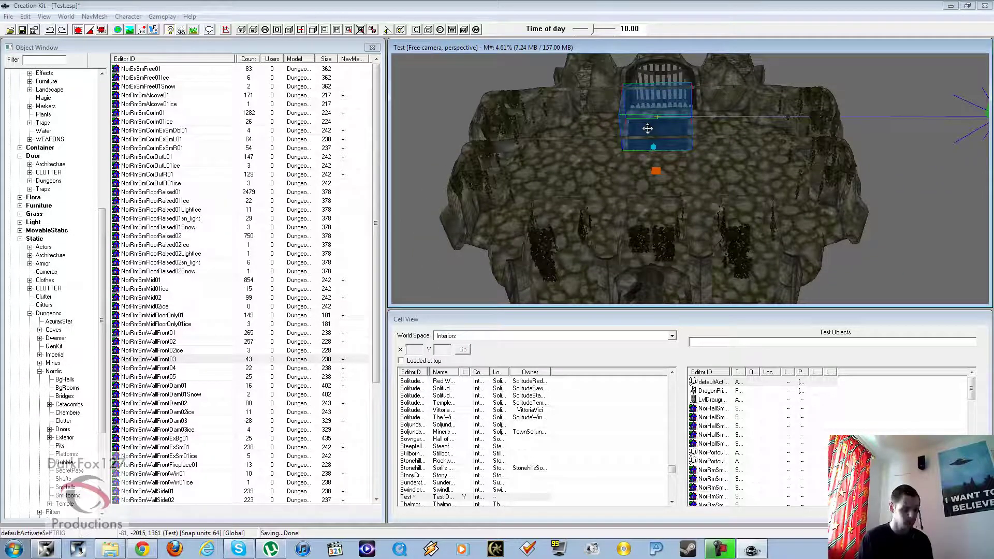
Step: Stretch the trigger box along its axes until it covers the whole room with the portcullis
key(2)
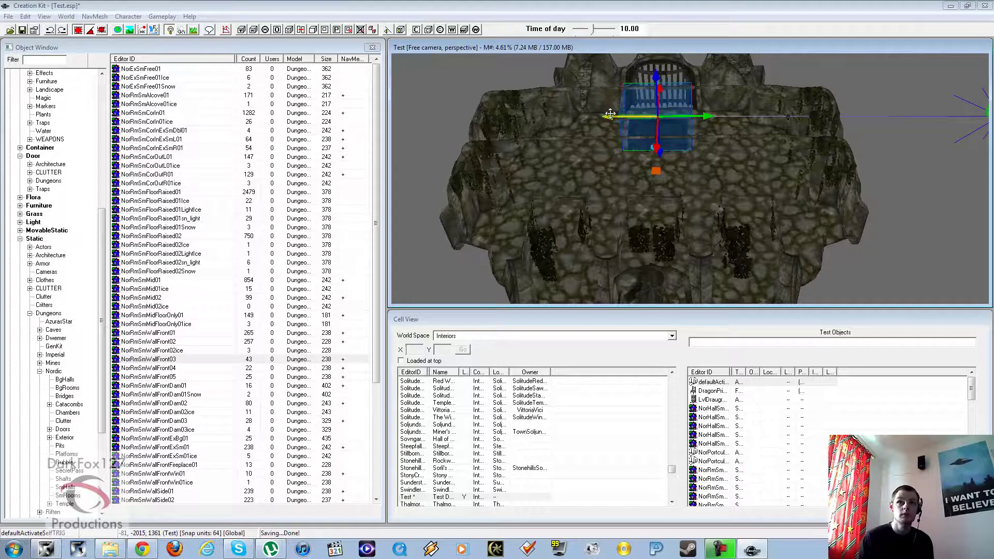
drag(616, 116, 648, 237)
middle_drag(650, 293, 633, 253)
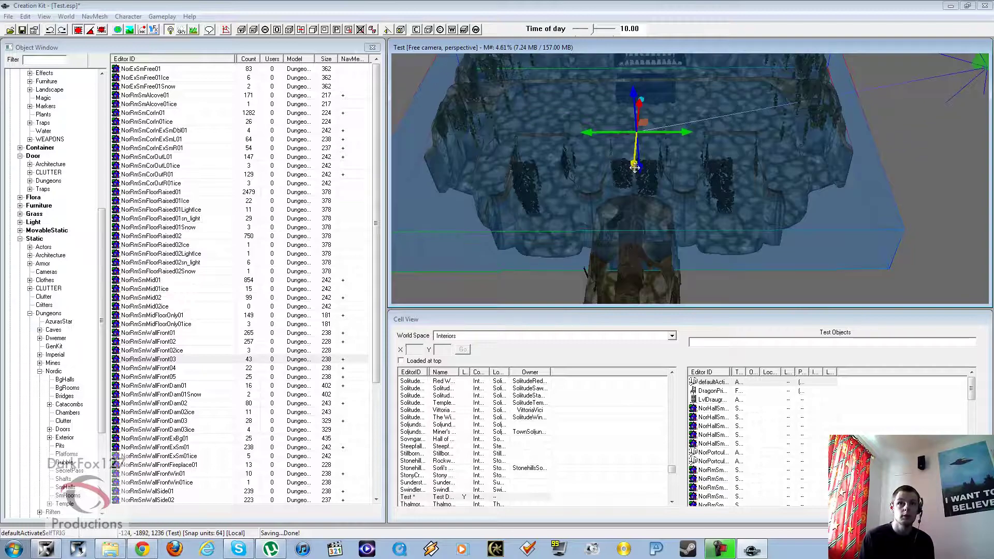
drag(635, 170, 635, 157)
shift+middle_drag(636, 157, 575, 154)
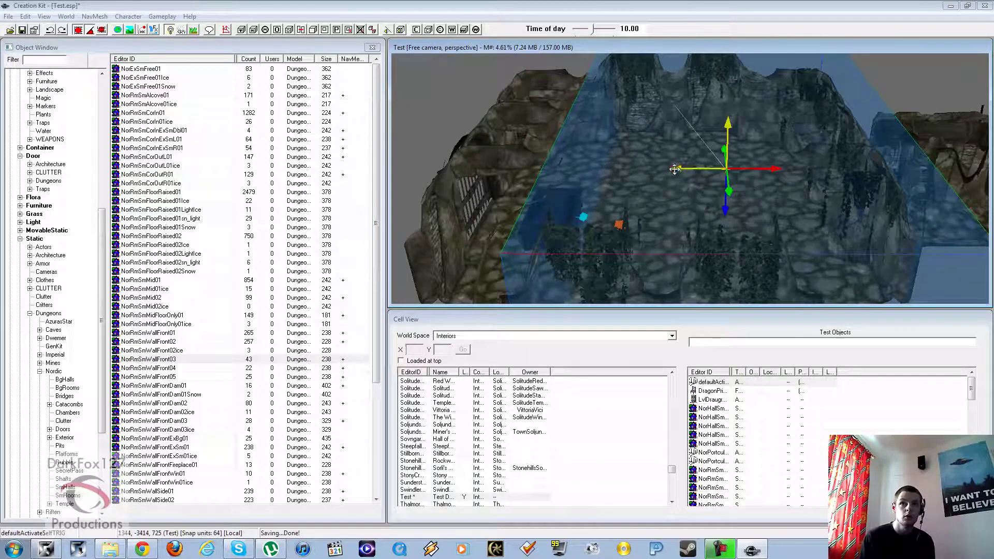
drag(673, 174, 672, 172)
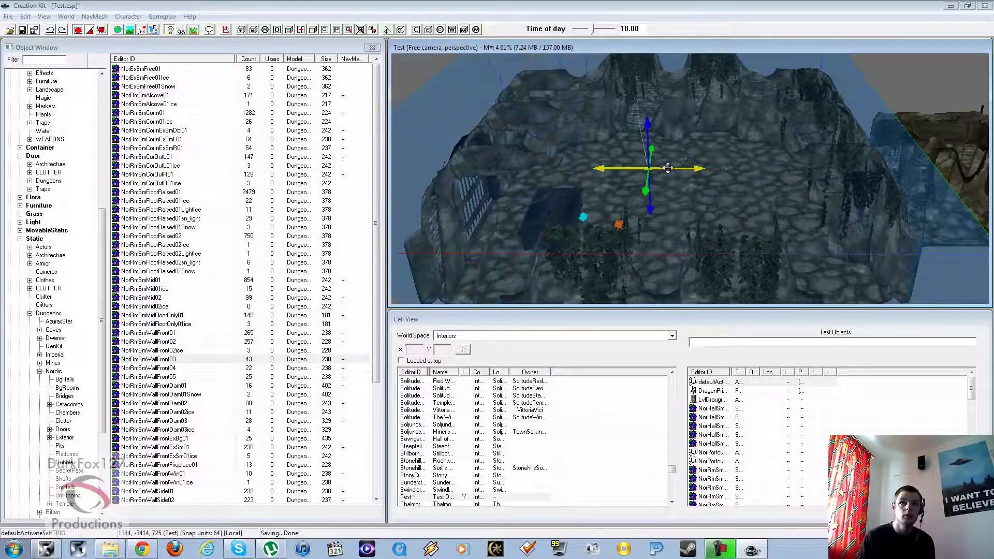
middle_drag(671, 171, 622, 151)
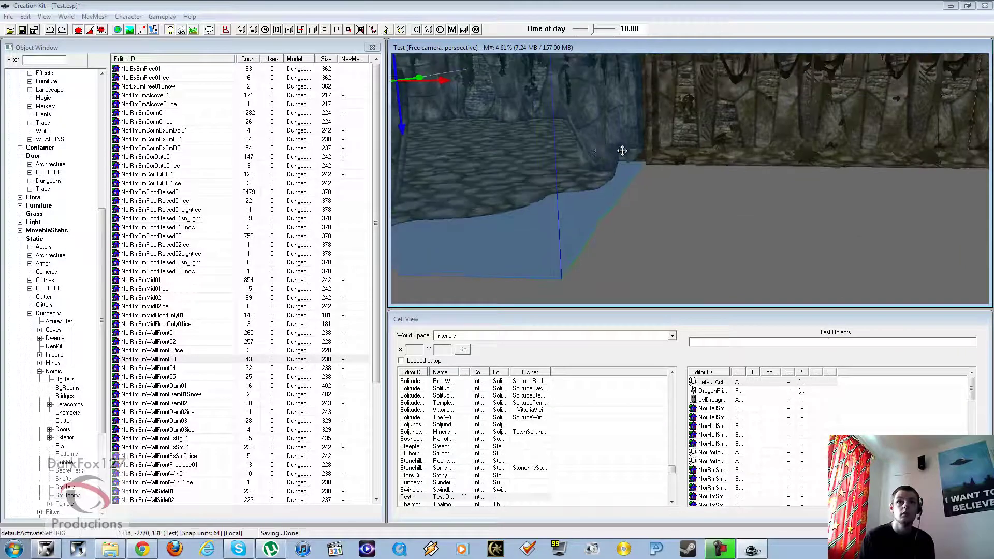
click(699, 156)
Step: Move the green ambush draugr from outside into the room, beside the portcullis
shift+middle_drag(699, 156, 674, 205)
shift+middle_drag(787, 228, 757, 137)
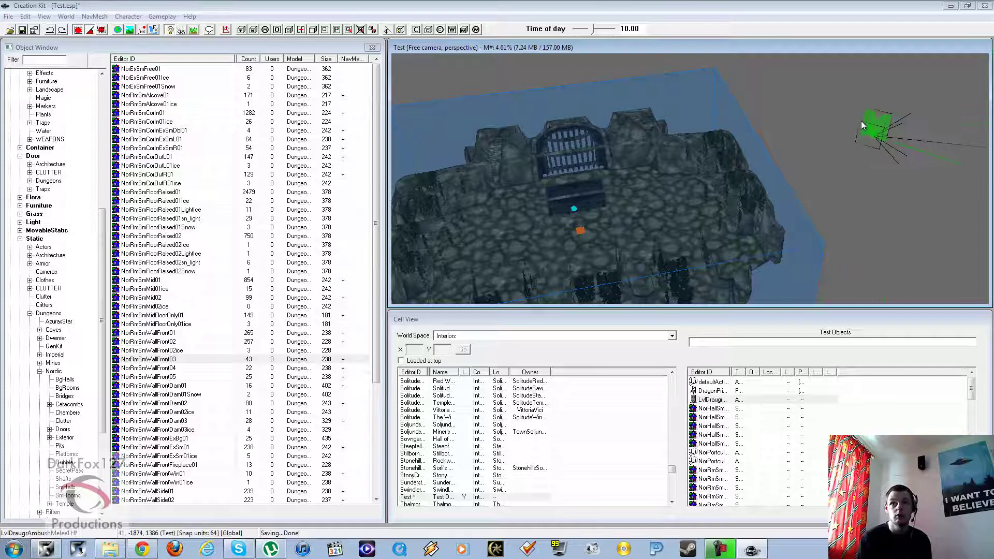
right_drag(862, 125, 874, 127)
drag(875, 129, 642, 154)
middle_drag(569, 148, 627, 157)
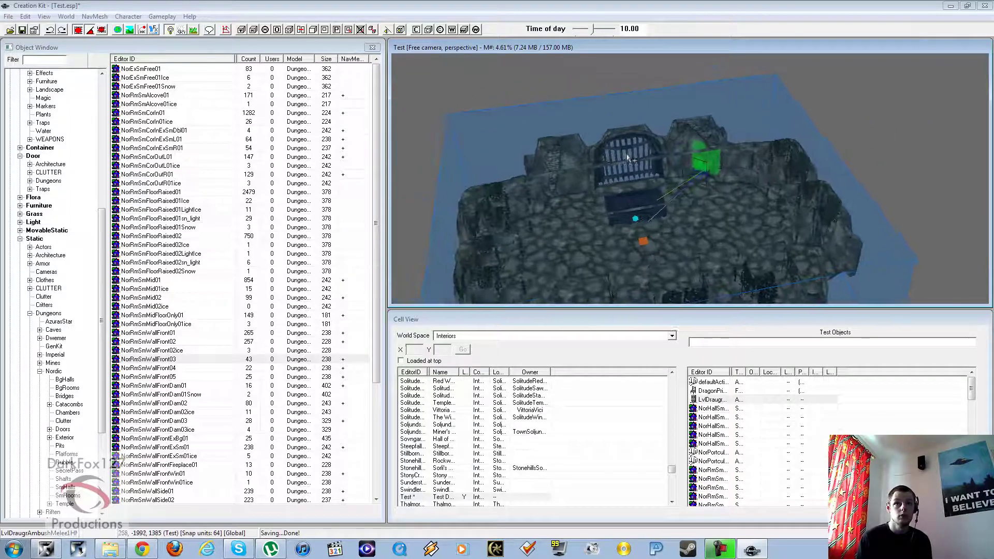
scroll(627, 156, up, 4)
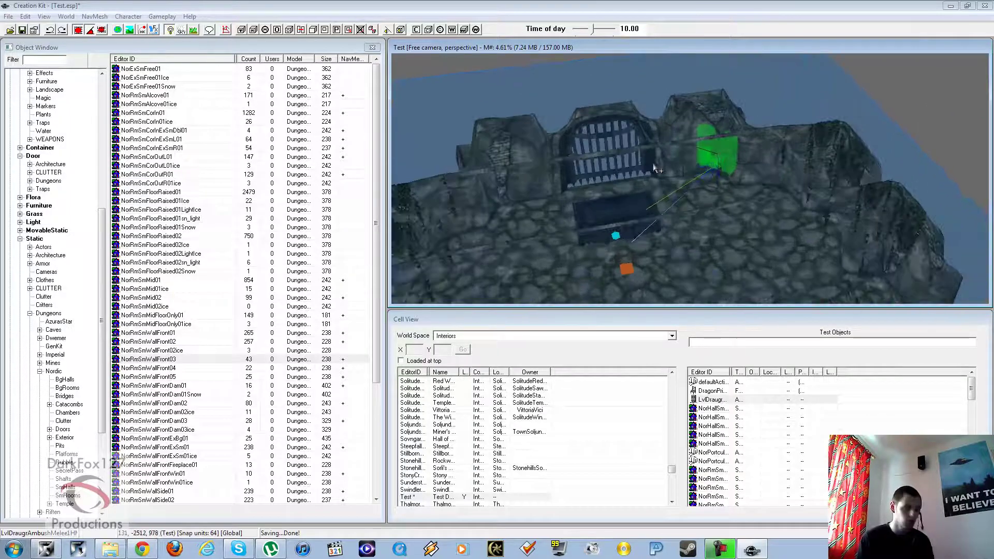
Step: Hide the markers, then lower the draugr to the floor beside the sarcophagus and turn it to face into the room
key(q)
scroll(761, 162, up, 3)
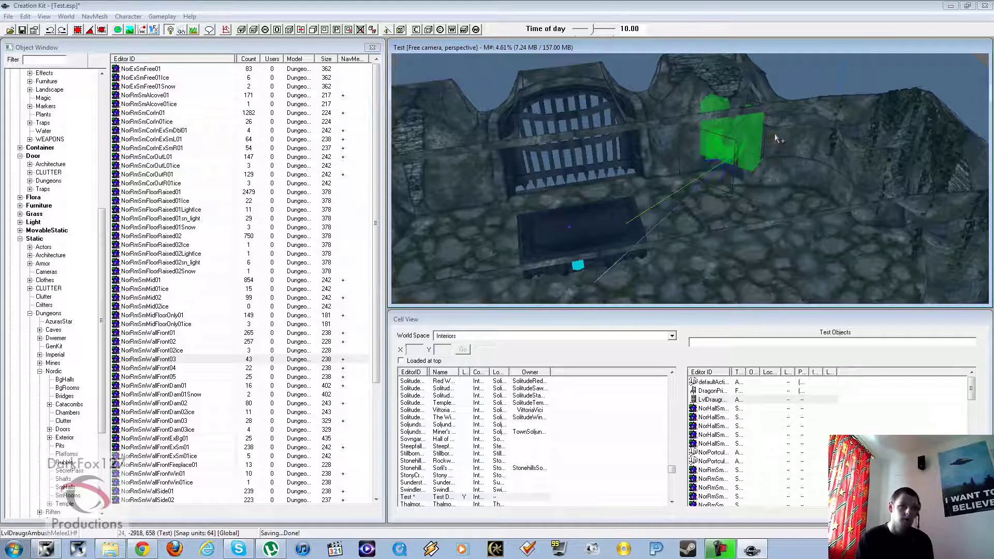
key(m)
drag(732, 133, 725, 222)
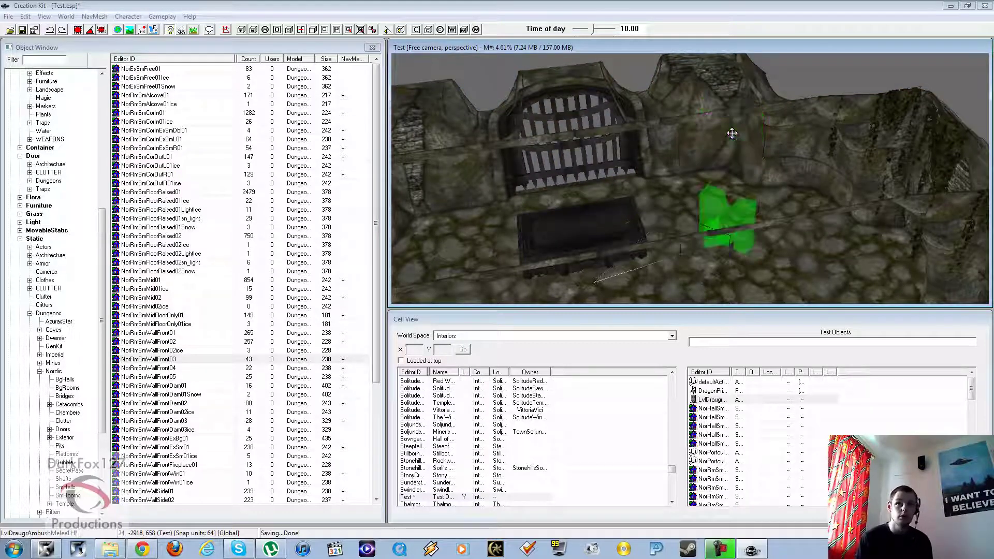
mouse_move(726, 221)
middle_down()
mouse_move(713, 168)
mouse_move(687, 168)
mouse_move(765, 194)
mouse_move(757, 203)
middle_up()
scroll(713, 168, up, 4)
drag(809, 144, 794, 166)
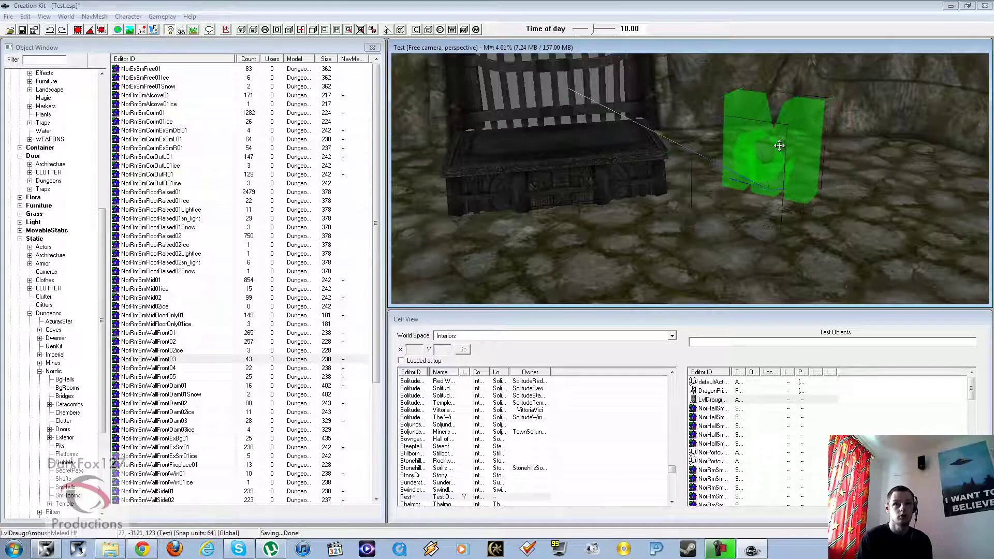
mouse_move(777, 146)
right_down()
mouse_move(765, 140)
mouse_move(773, 149)
right_up()
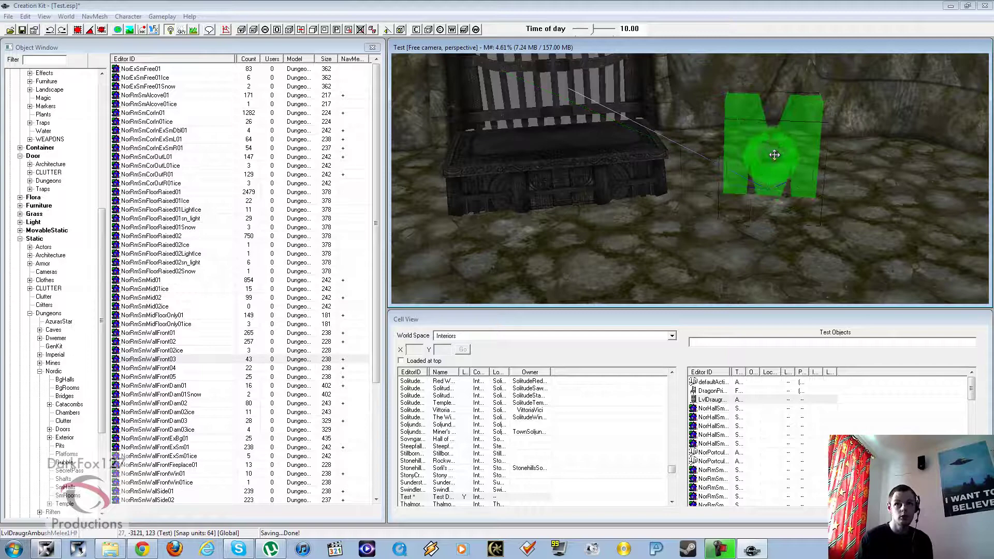
drag(774, 155, 807, 164)
Step: Show the markers again and check the activate parents of the orange DragonPriestCoffinMarker beside the sarcophagus
scroll(732, 166, down, 2)
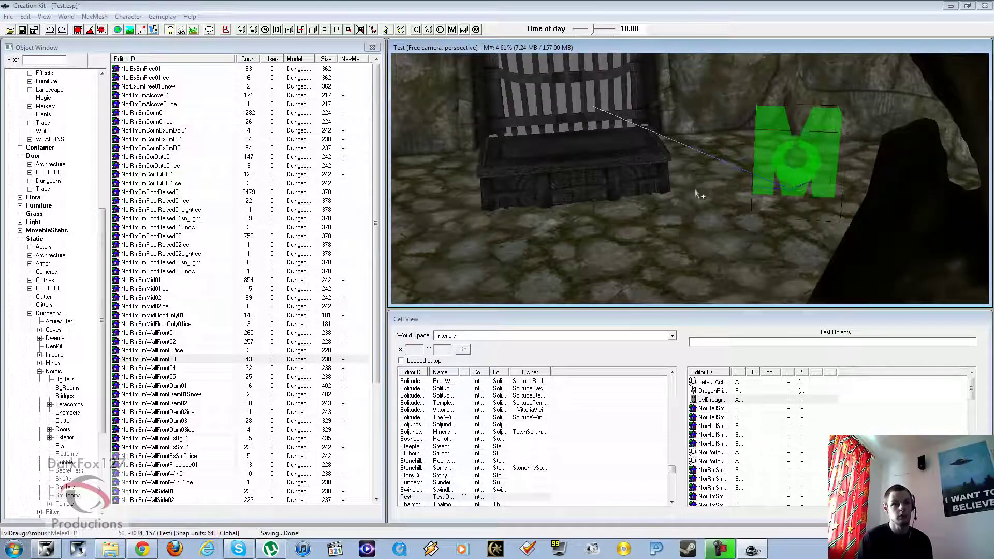
scroll(696, 194, up, 3)
scroll(694, 196, down, 3)
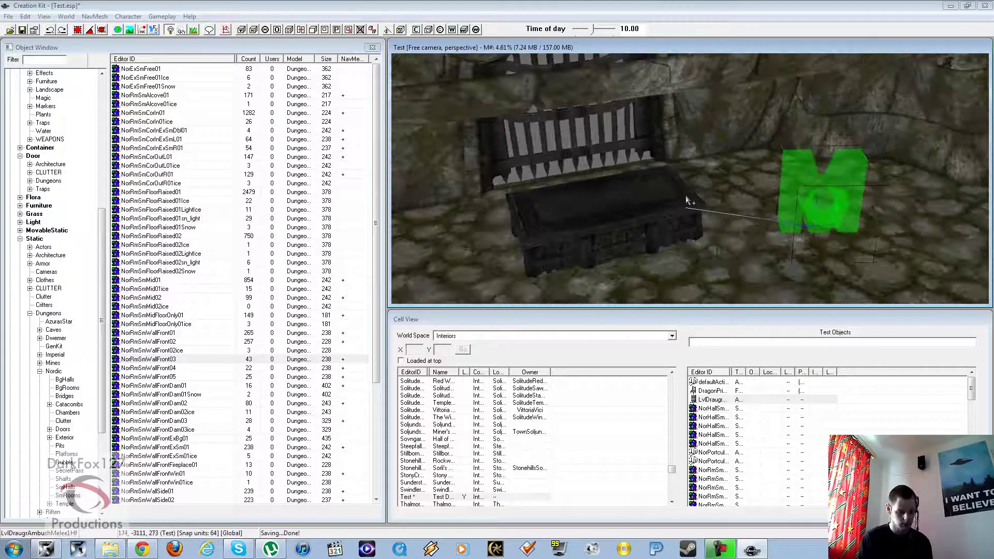
key(m)
middle_drag(683, 205, 683, 195)
double_click(679, 202)
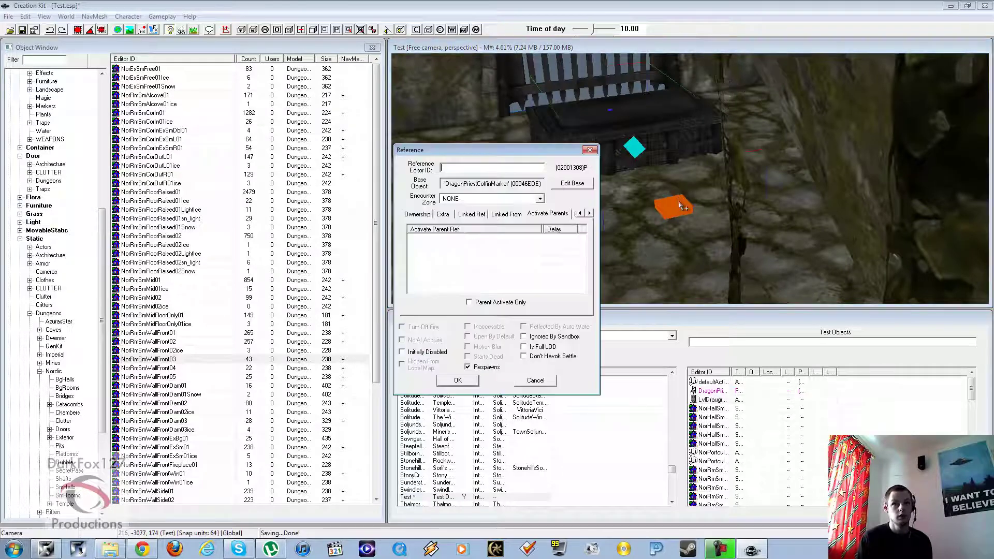
click(589, 150)
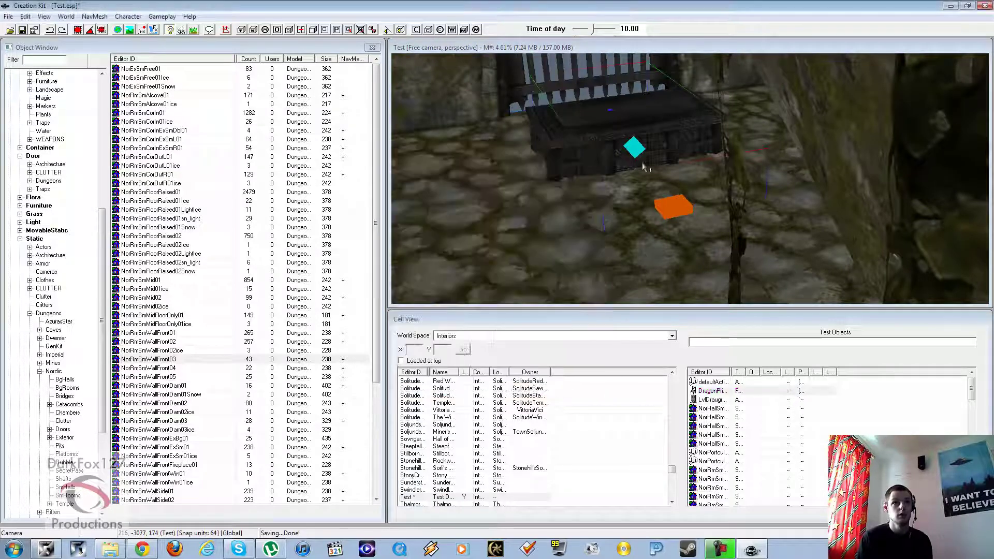
mouse_move(643, 167)
middle_down()
mouse_move(653, 180)
mouse_move(696, 161)
middle_up()
scroll(690, 158, down, 2)
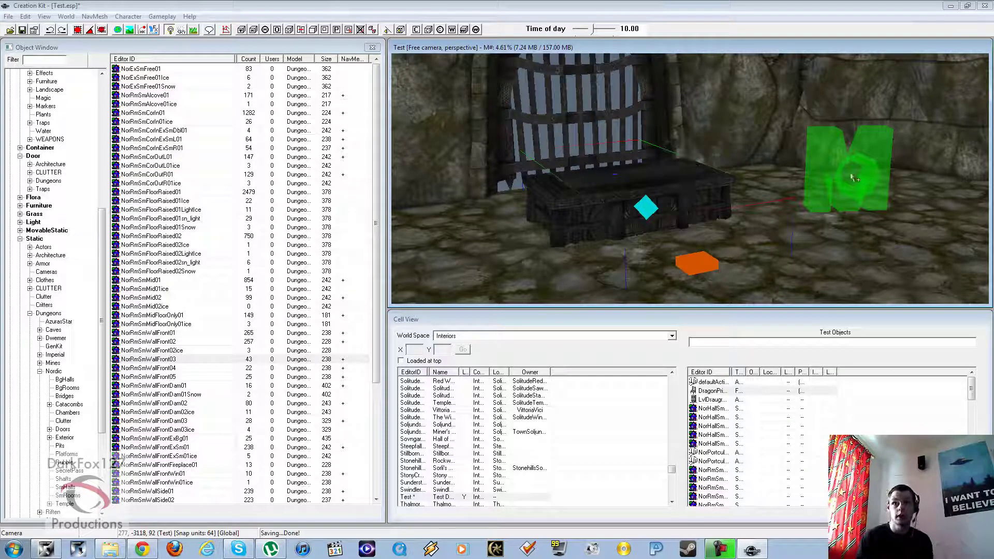
Step: Look through the ambush draugr variants offered as replacements for the placed LvlDraugrAmbushMelee1HMale, without replacing it
click(853, 181)
key(ctrl+f)
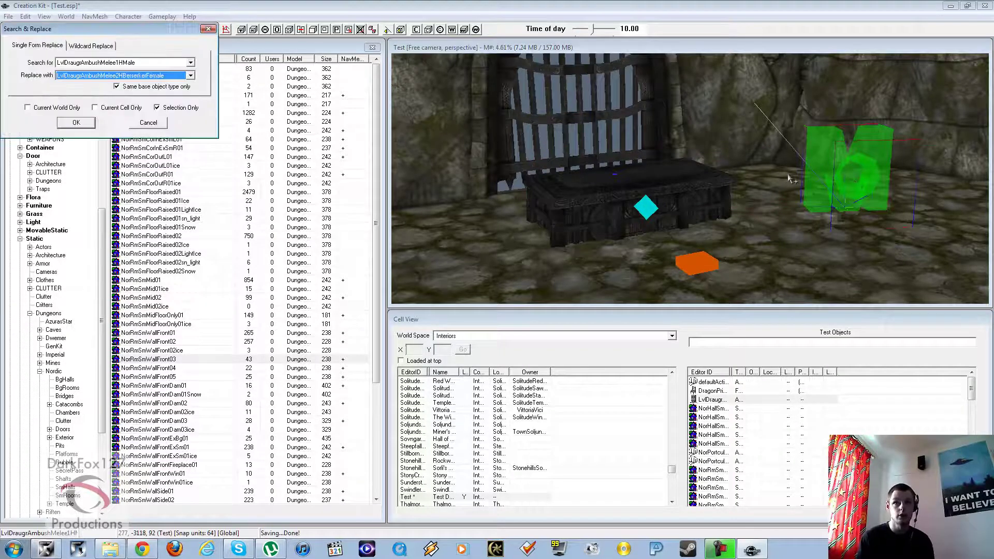
click(136, 76)
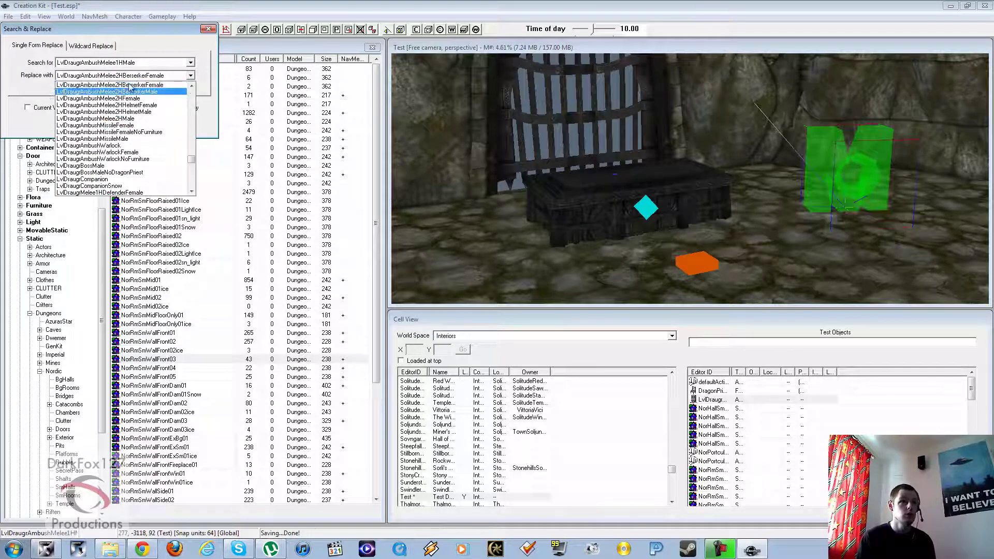
click(161, 77)
click(136, 123)
click(543, 165)
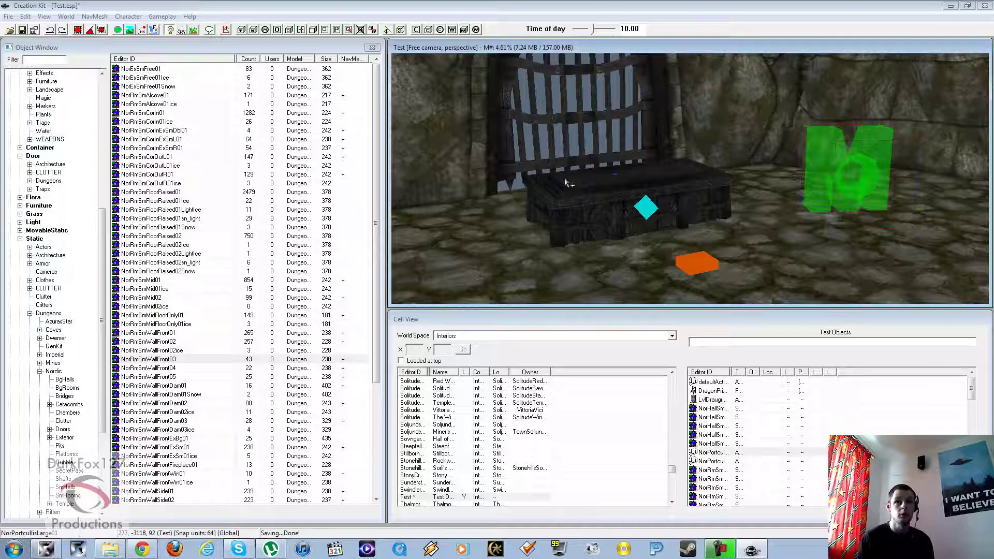
middle_drag(565, 181, 579, 182)
scroll(597, 179, down, 1)
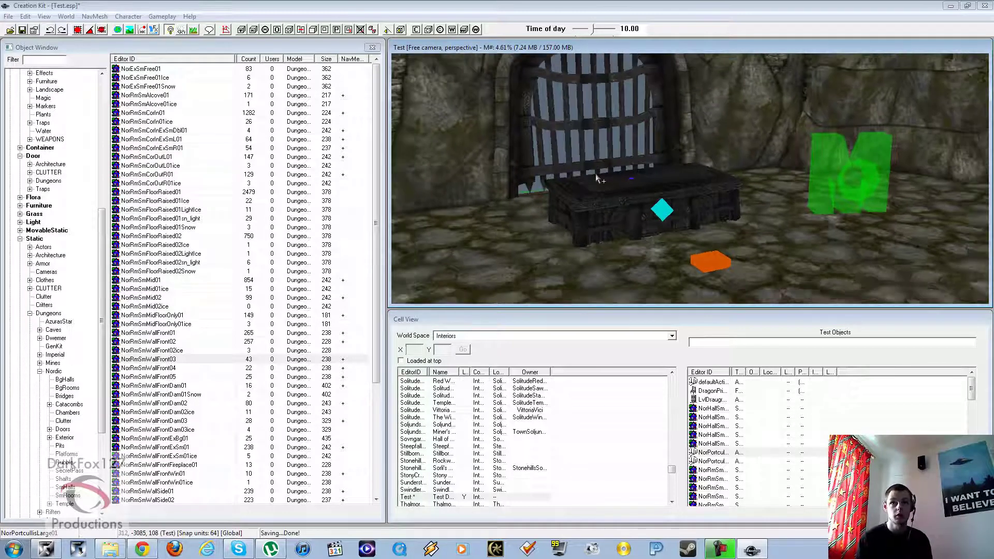
scroll(603, 166, down, 10)
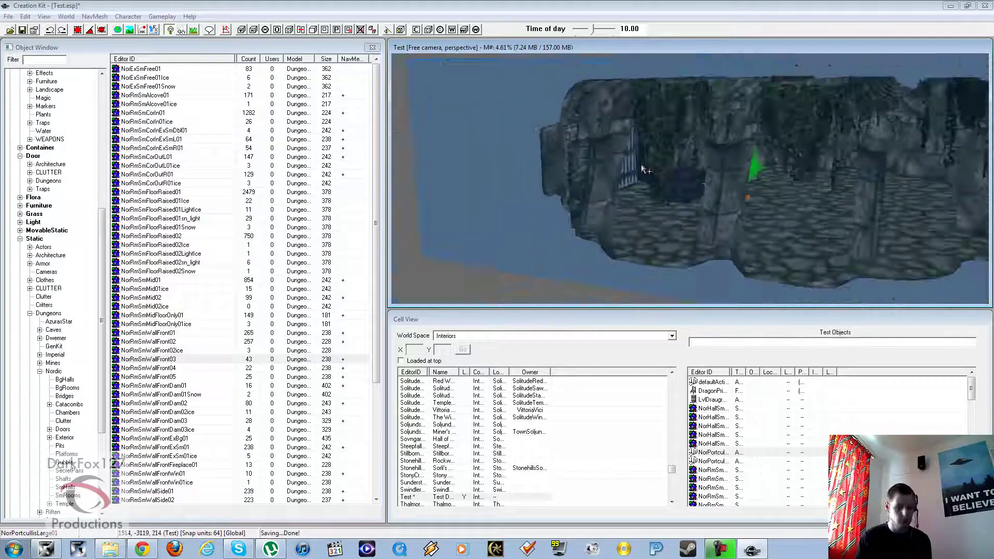
scroll(628, 165, up, 6)
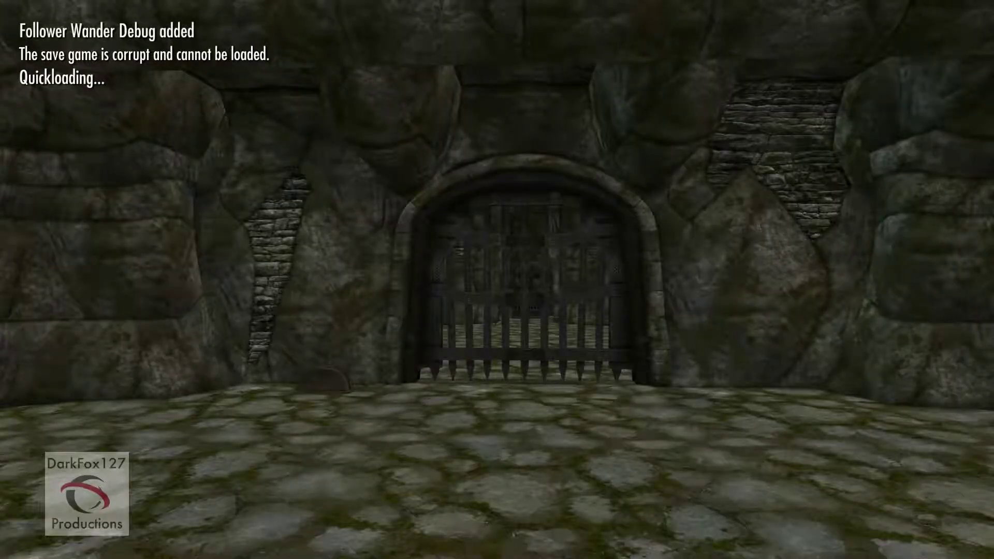
key(w)
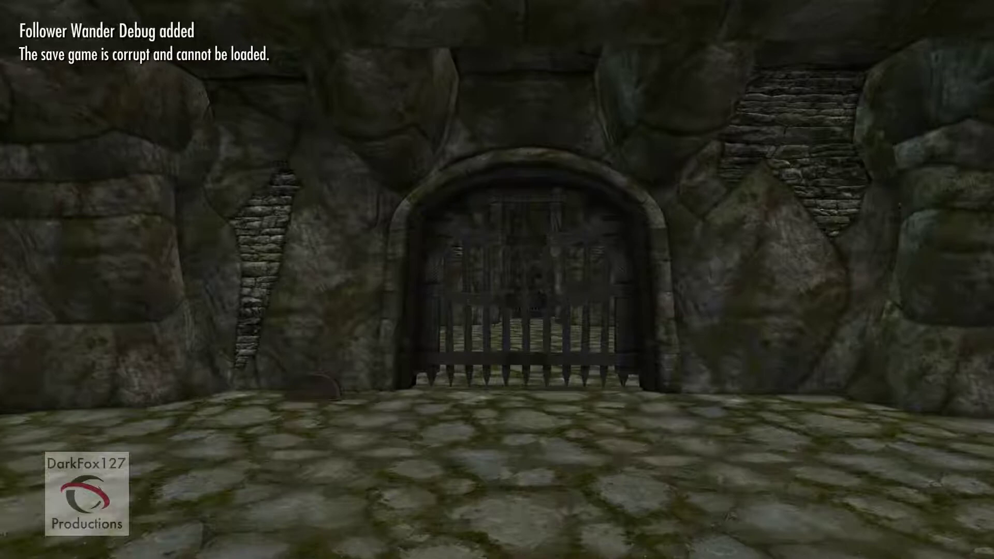
Step: Approach the floor lever beside the portcullis in the game to test it, then back away toward the room's centre
key(w)
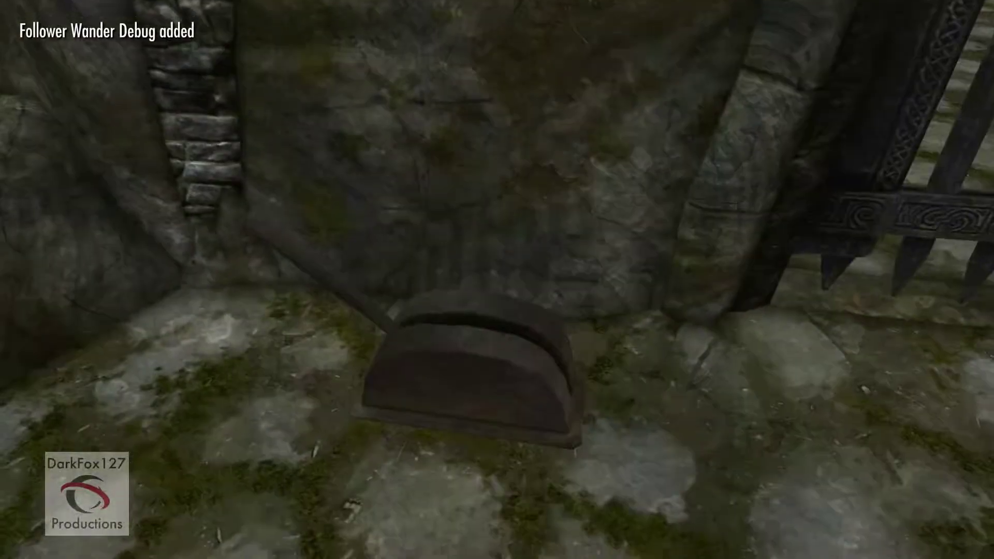
key(s)
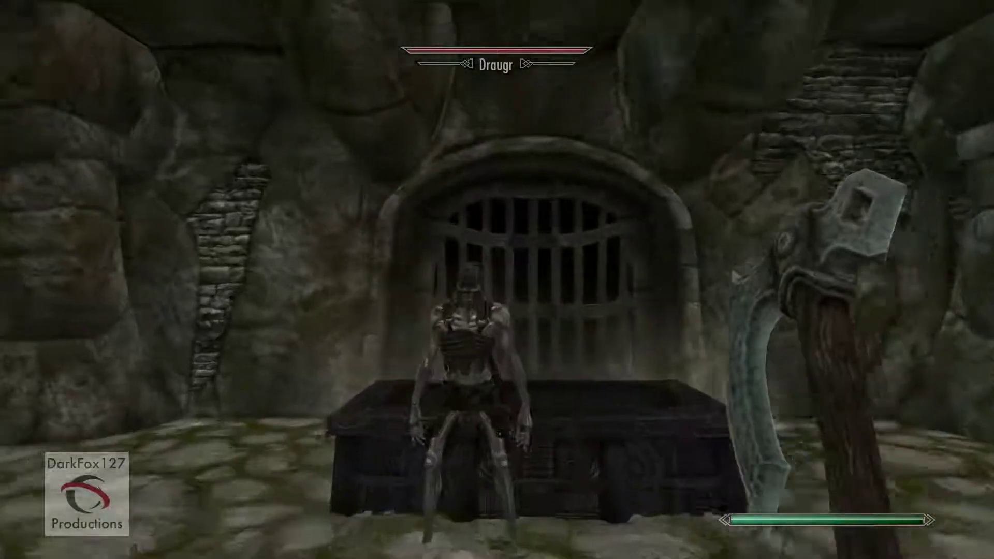
Step: Test the sarcophagus ambush by killing the emerging draugr with the axe, then switch to third person and head for the stairway corridor
click(497, 279)
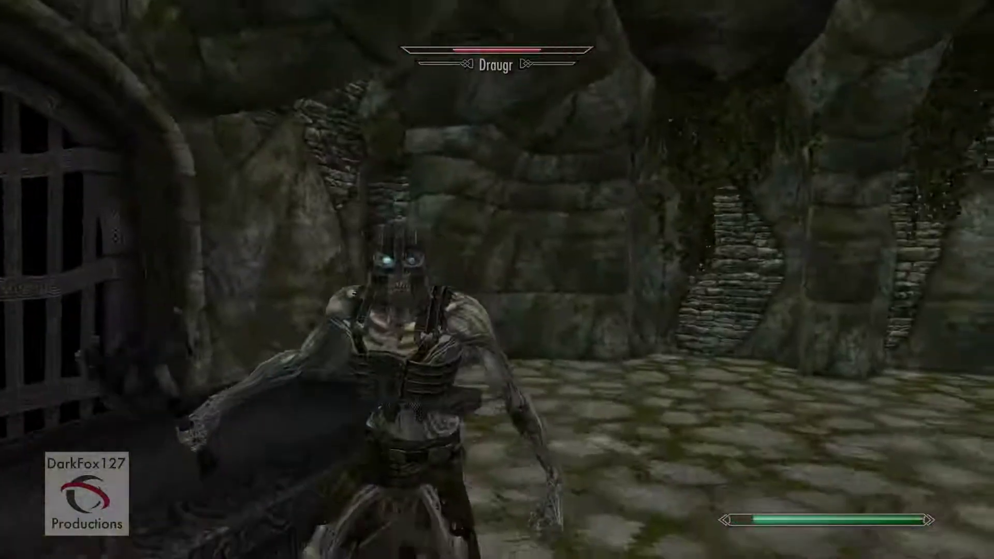
click(497, 279)
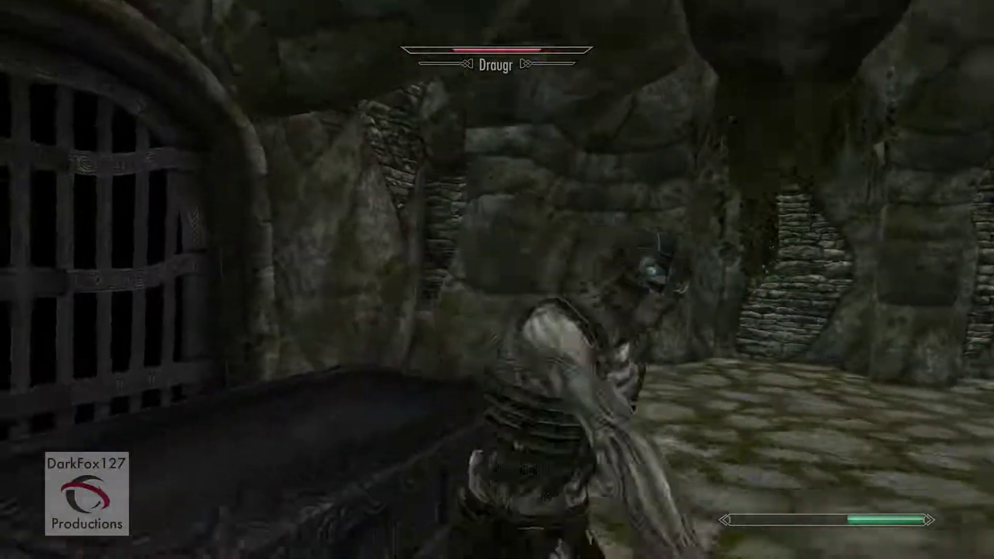
key(b)
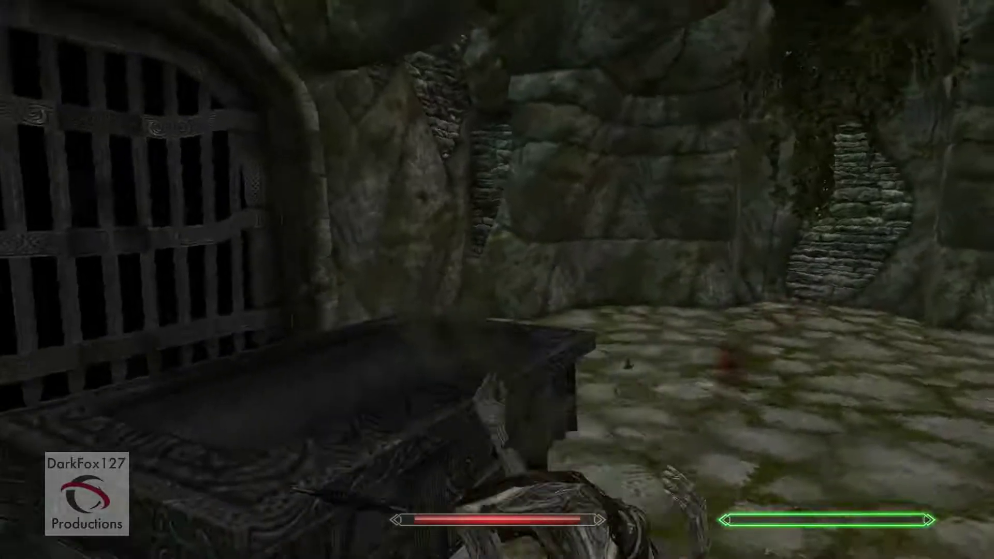
key(s)
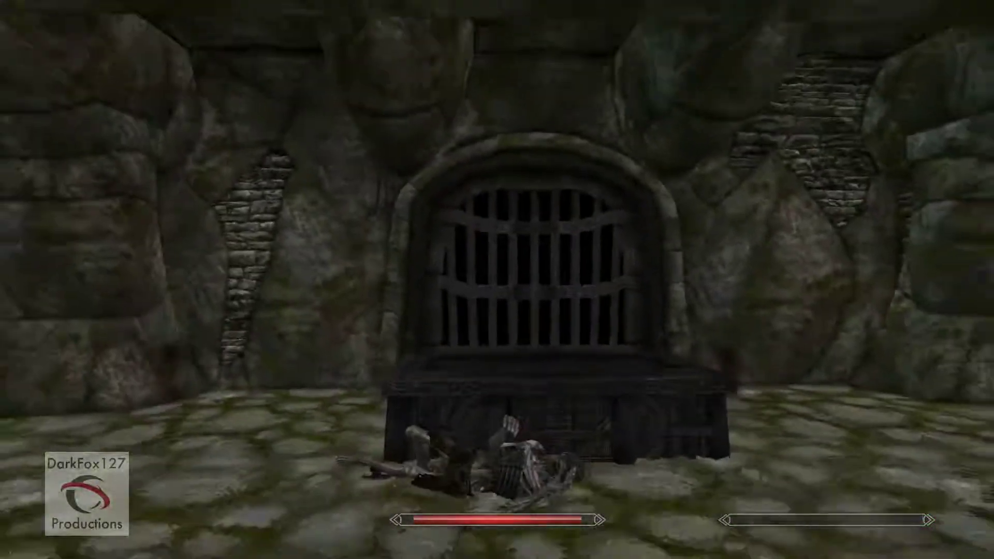
key(f)
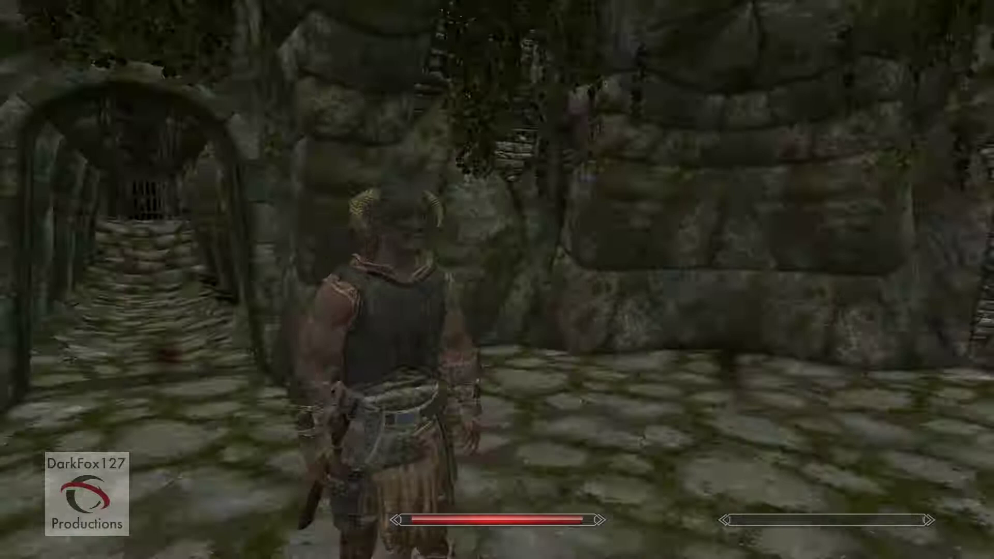
key(w)
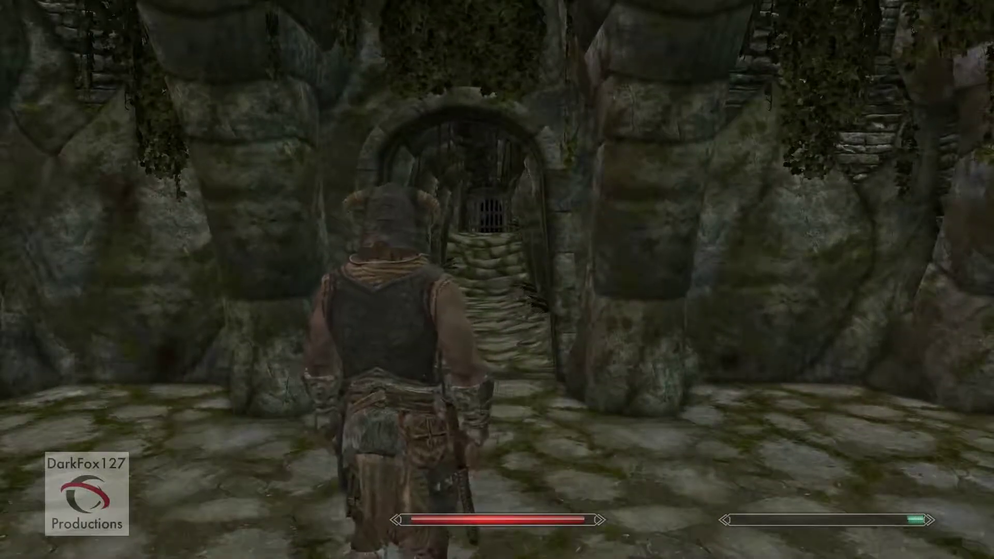